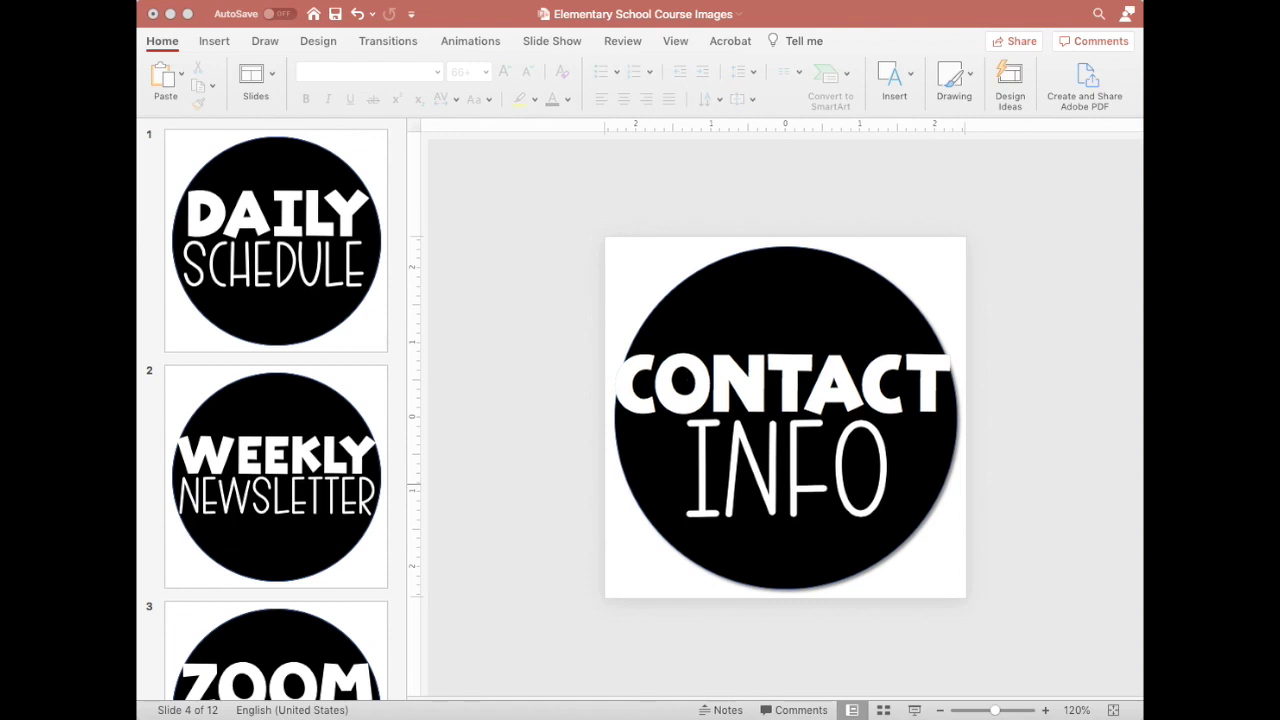
Open the File menu of the Elementary School Course Images presentation.
{"action": "left_click", "coordinate": [262, 1]}
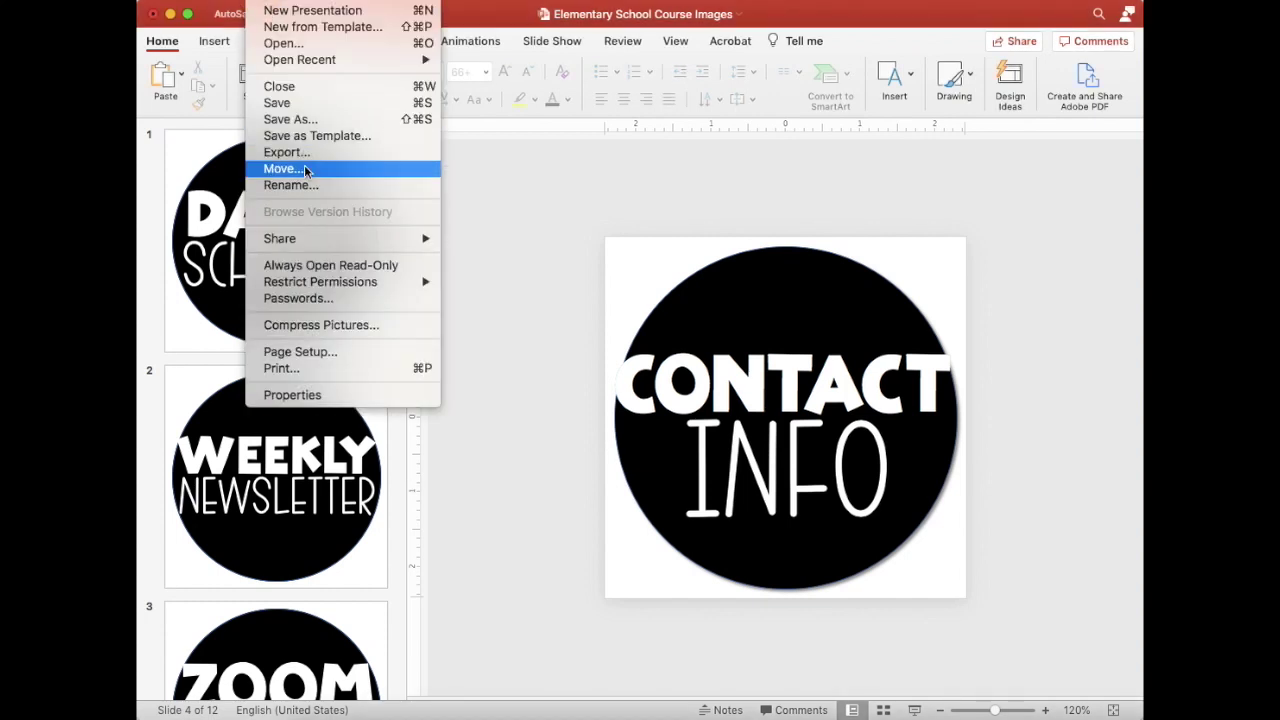
Confirm the 4.86 × 4.86 in slide size in Page Setup, then select the Daily Schedule slide.
{"action": "left_click", "coordinate": [323, 354]}
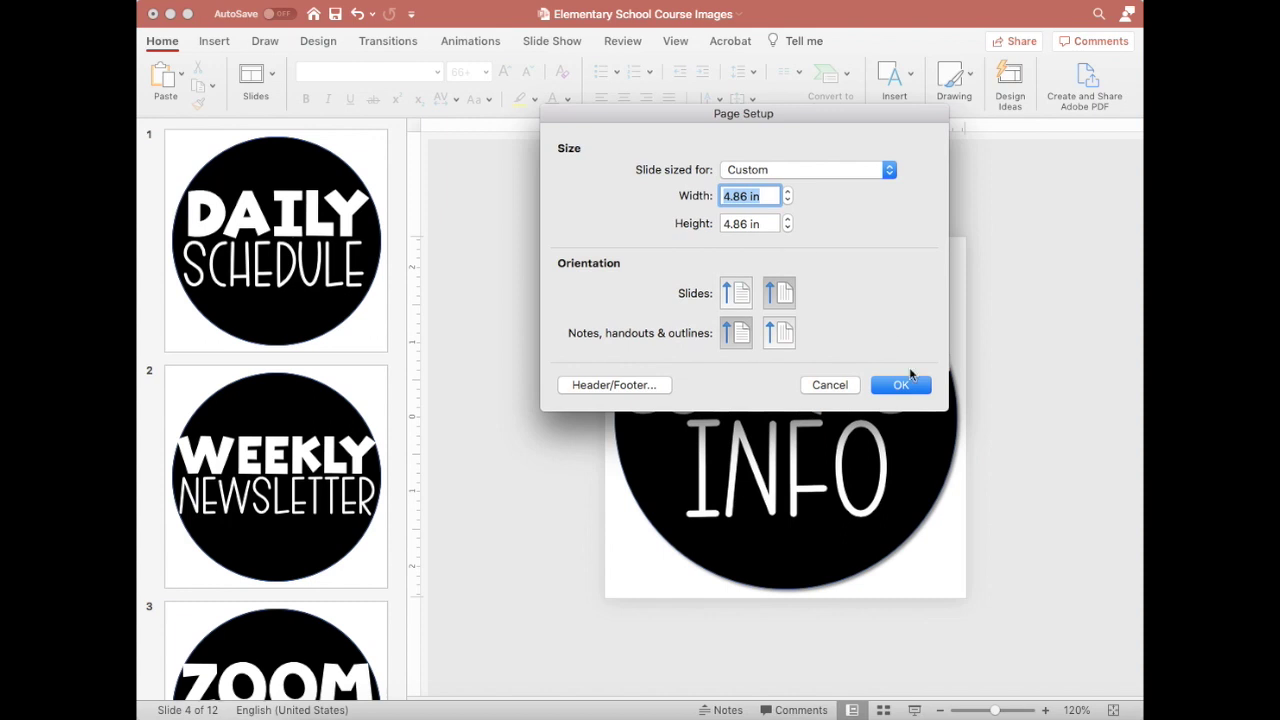
{"action": "left_click", "coordinate": [905, 382]}
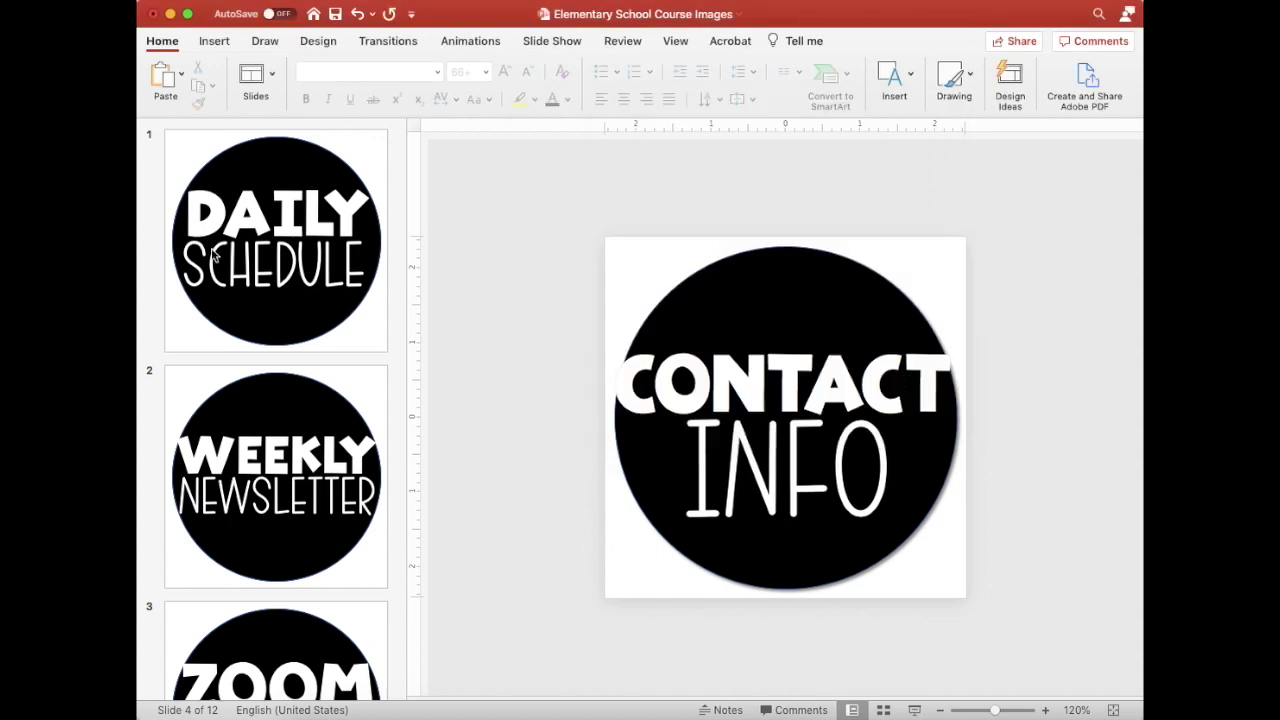
{"action": "left_click", "coordinate": [212, 254]}
Insert a new Blank layout slide after the Daily Schedule slide.
{"action": "right_click", "coordinate": [205, 242]}
{"action": "left_click", "coordinate": [278, 67]}
{"action": "left_click", "coordinate": [278, 67]}
{"action": "left_click", "coordinate": [236, 128]}
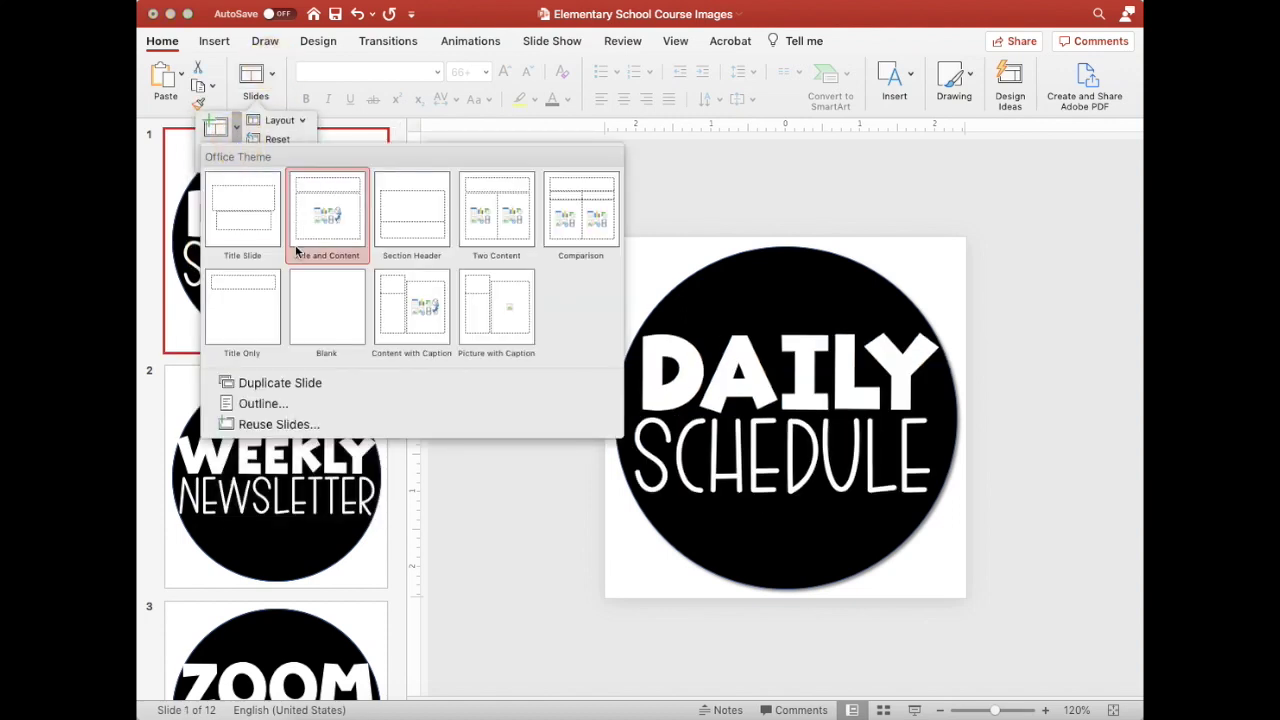
{"action": "left_click", "coordinate": [340, 305]}
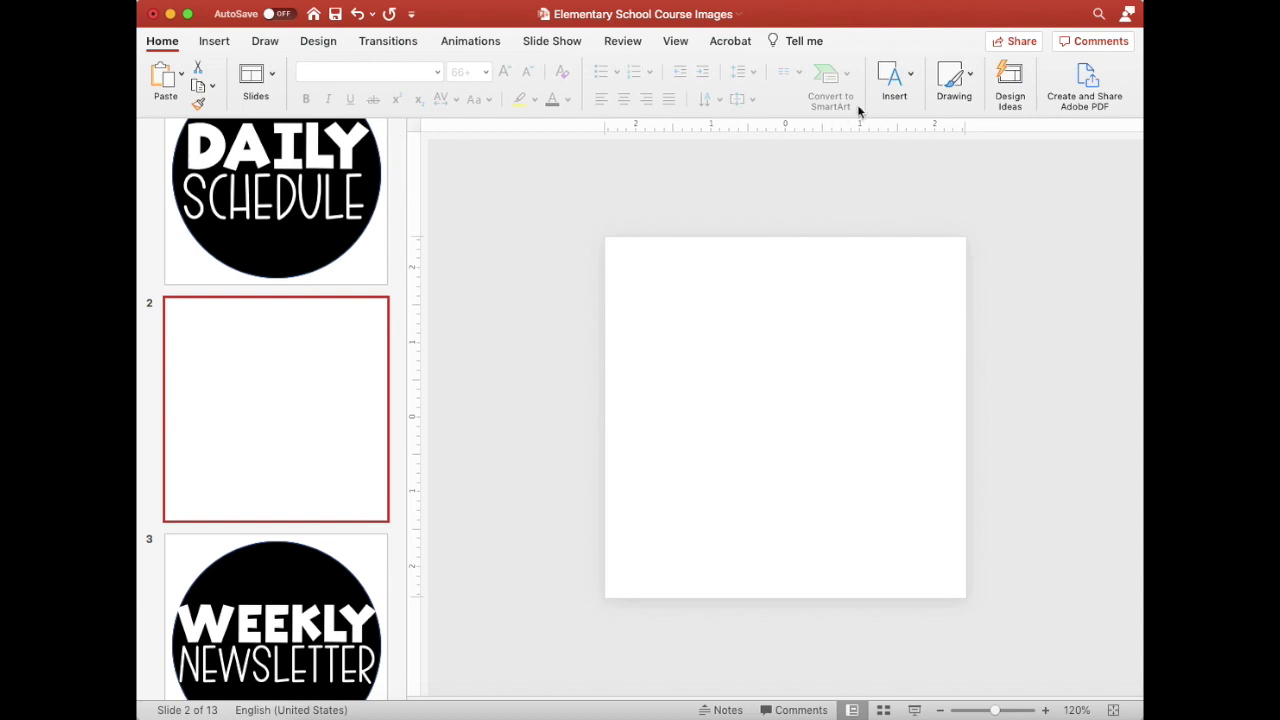
Draw an oval circle about 4.72 in across, centred on the slide.
{"action": "left_click", "coordinate": [905, 80]}
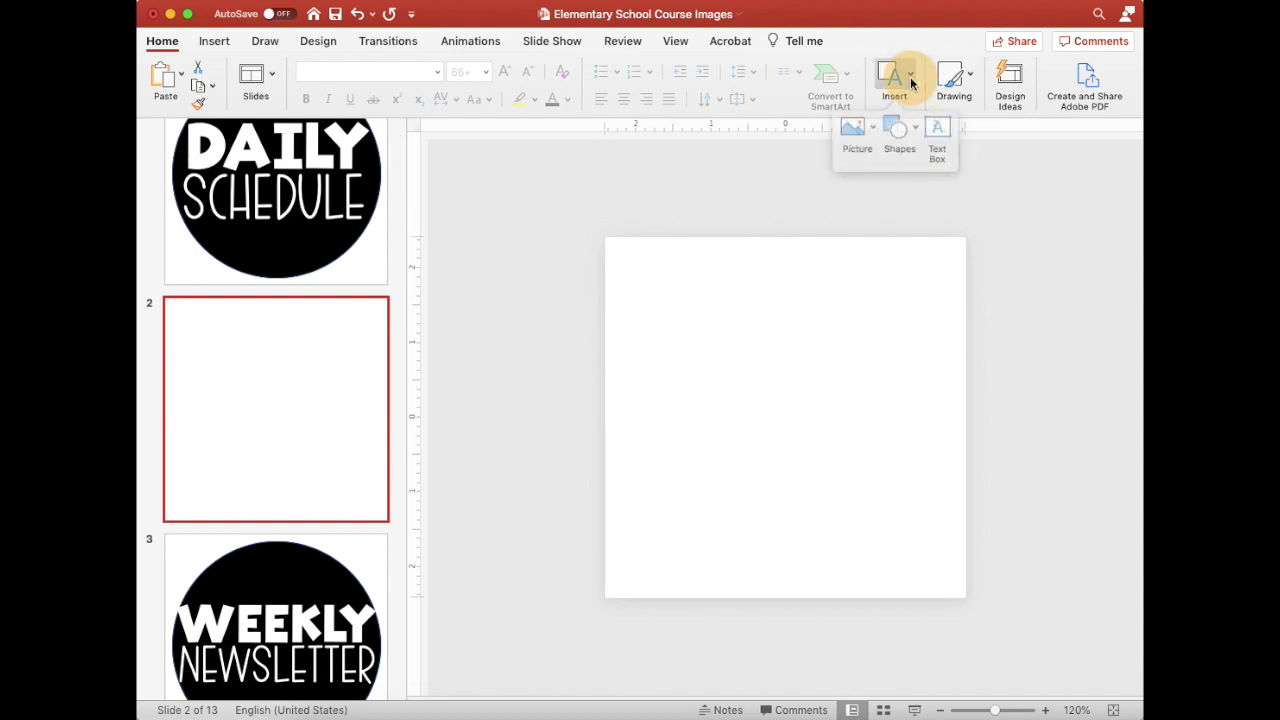
{"action": "left_click", "coordinate": [909, 140]}
{"action": "left_click", "coordinate": [911, 138]}
{"action": "left_click", "coordinate": [912, 137]}
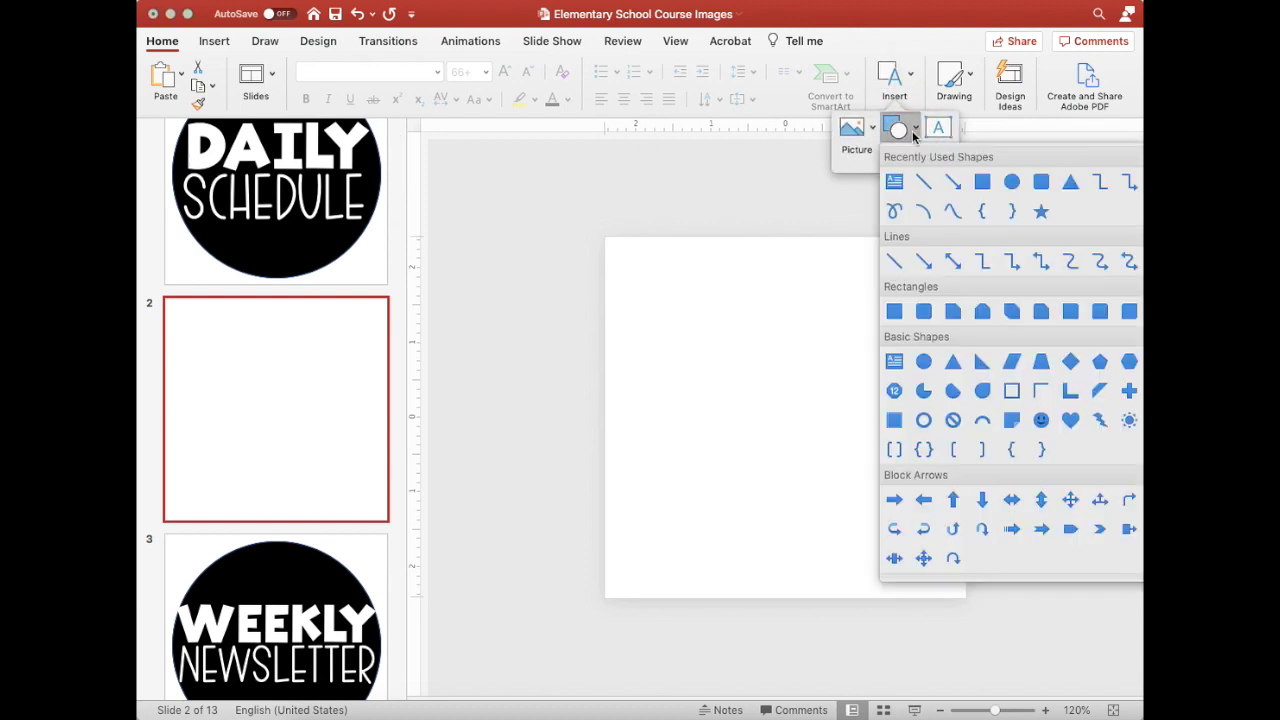
{"action": "left_click", "coordinate": [1012, 183]}
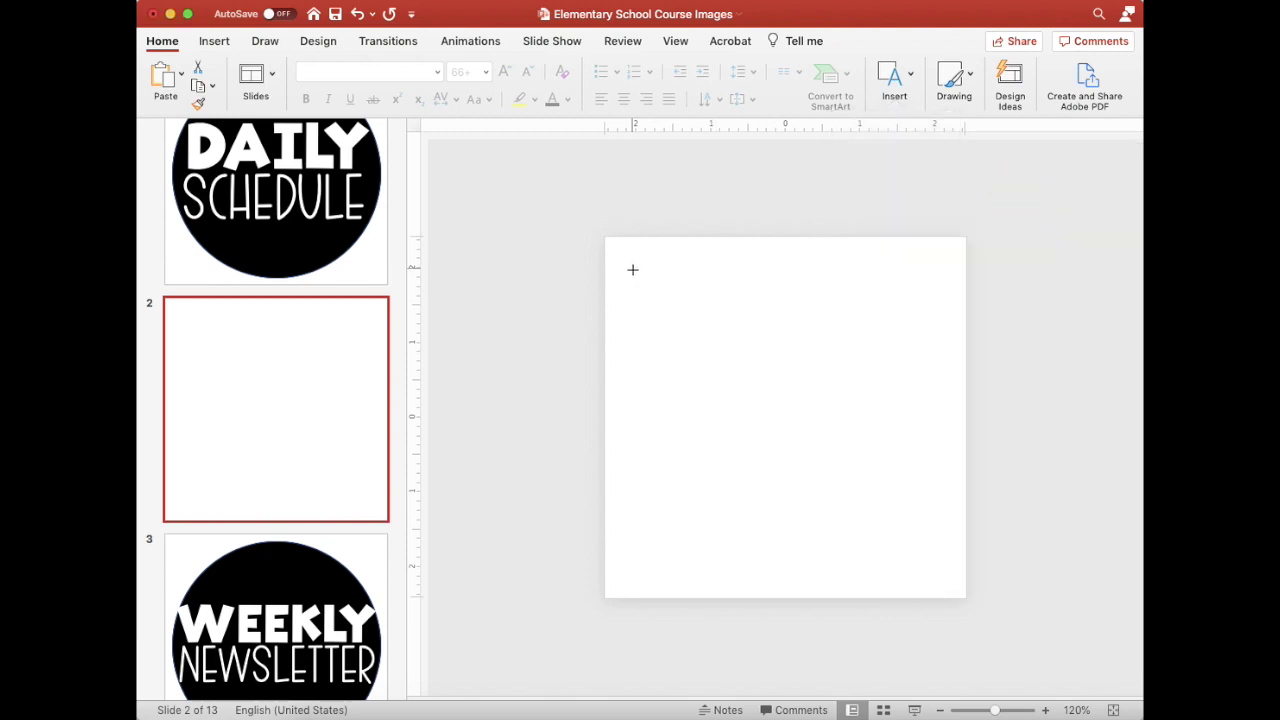
{"action": "left_click_drag", "start_coordinate": [629, 253], "coordinate": [962, 584]}
{"action": "left_click", "coordinate": [779, 395]}
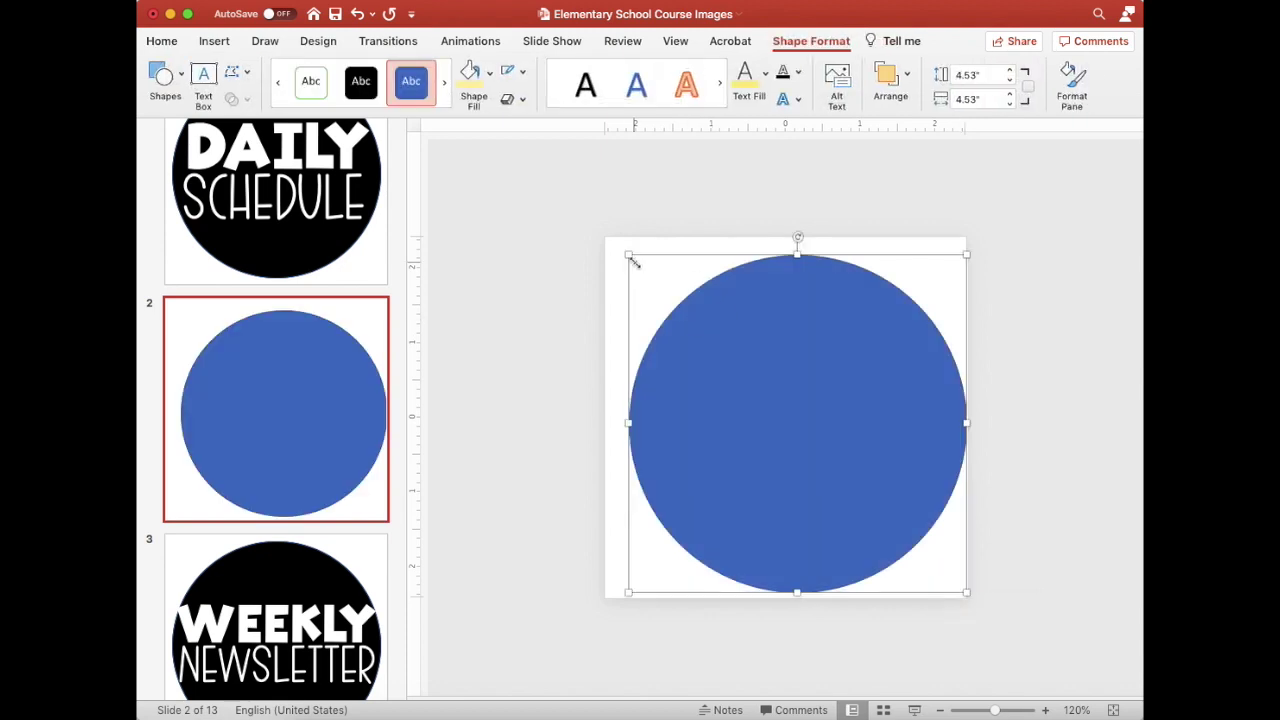
{"action": "left_click_drag", "start_coordinate": [628, 254], "coordinate": [611, 249]}
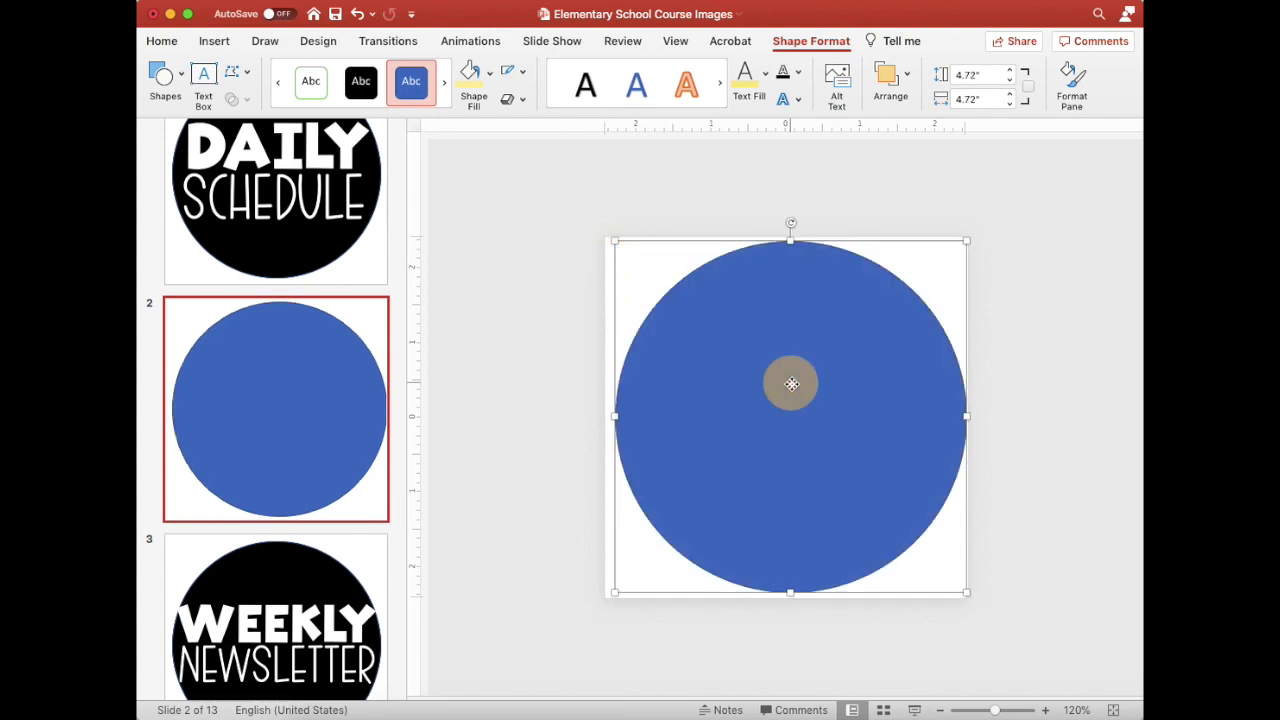
{"action": "left_click_drag", "start_coordinate": [791, 384], "coordinate": [785, 383]}
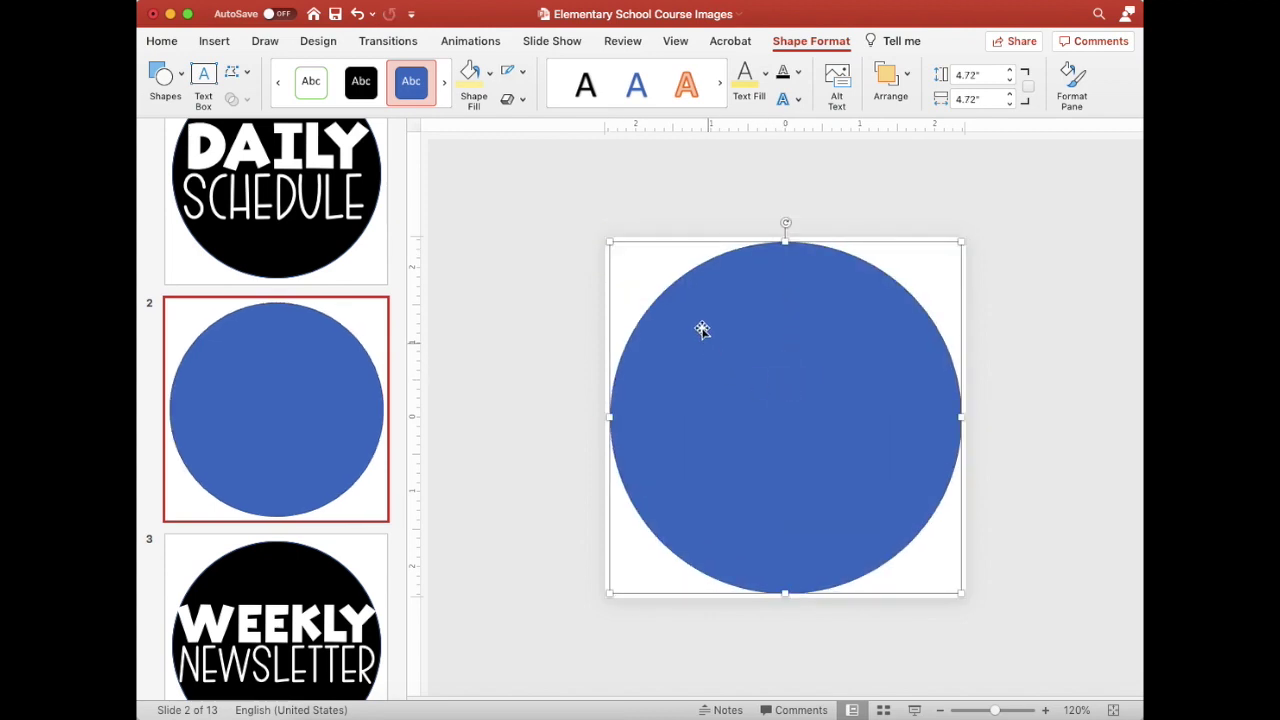
Give the circle a black fill and a black outline.
{"action": "left_click", "coordinate": [489, 72]}
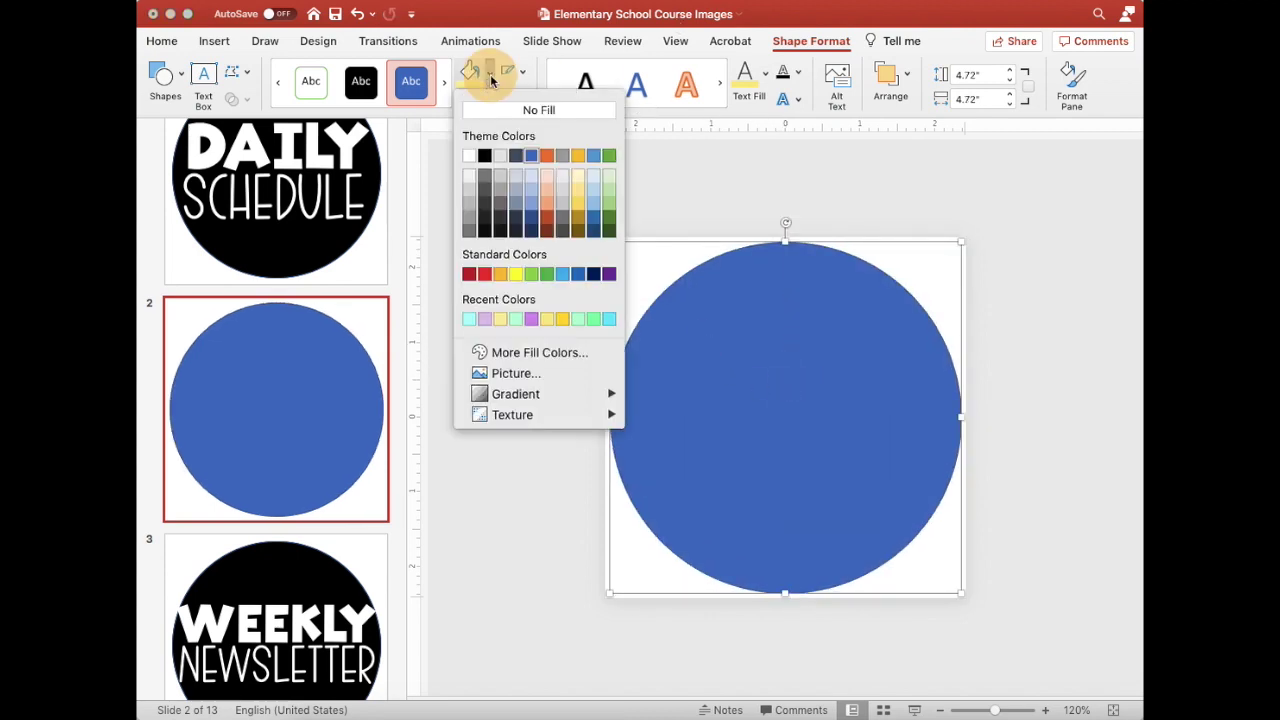
{"action": "left_click", "coordinate": [485, 156]}
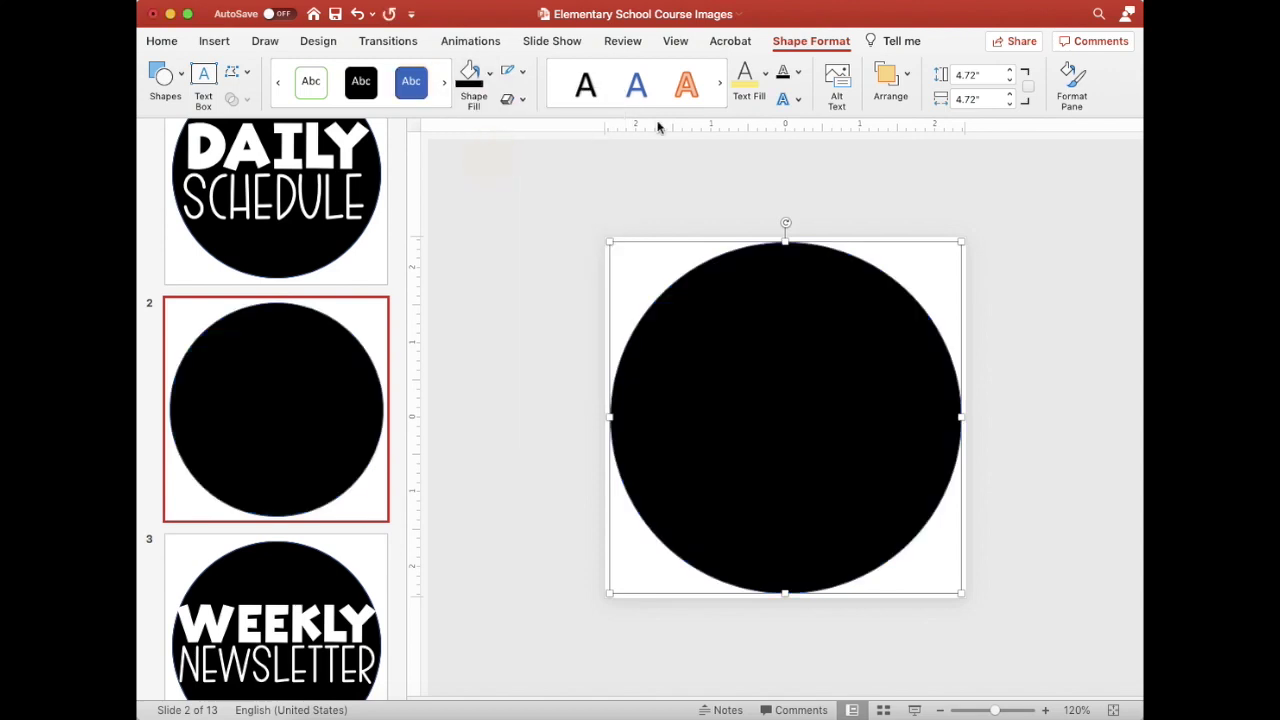
{"action": "left_click", "coordinate": [523, 75]}
{"action": "left_click", "coordinate": [524, 143]}
Add a Century Gothic text box across the circle reading 'TYPE YOUR TEXT'.
{"action": "left_click", "coordinate": [484, 222]}
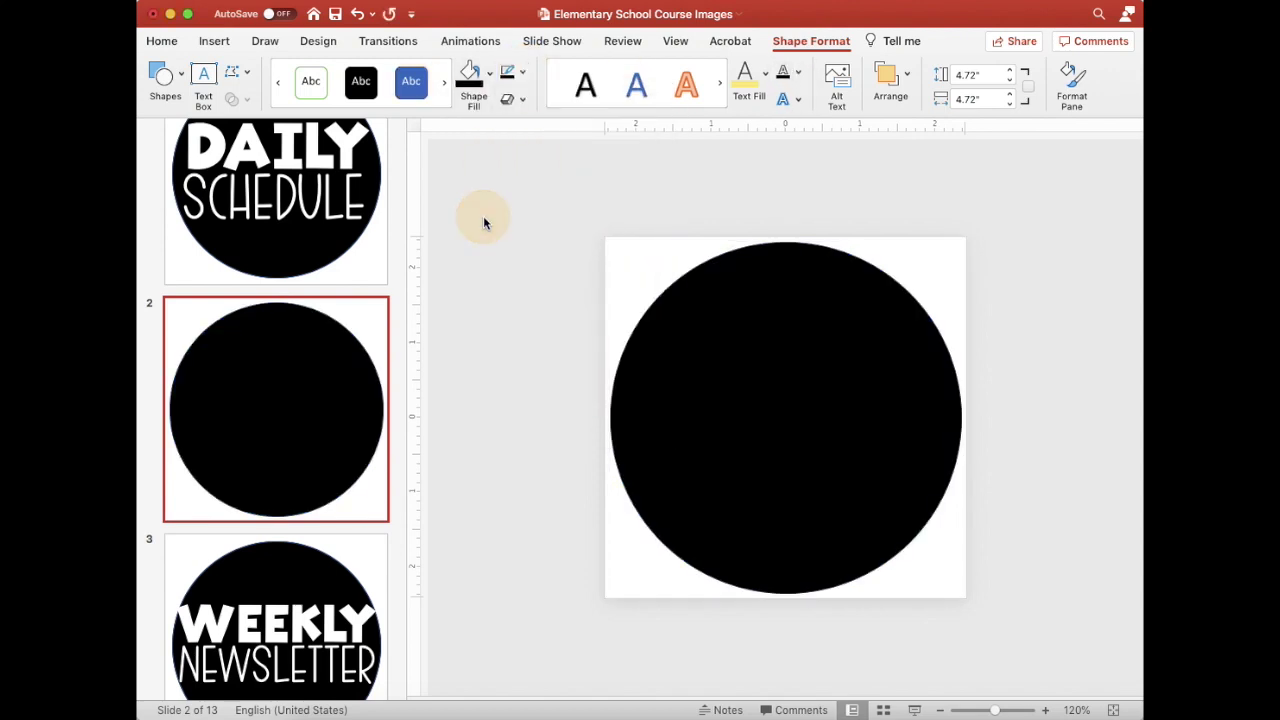
{"action": "left_click", "coordinate": [895, 80]}
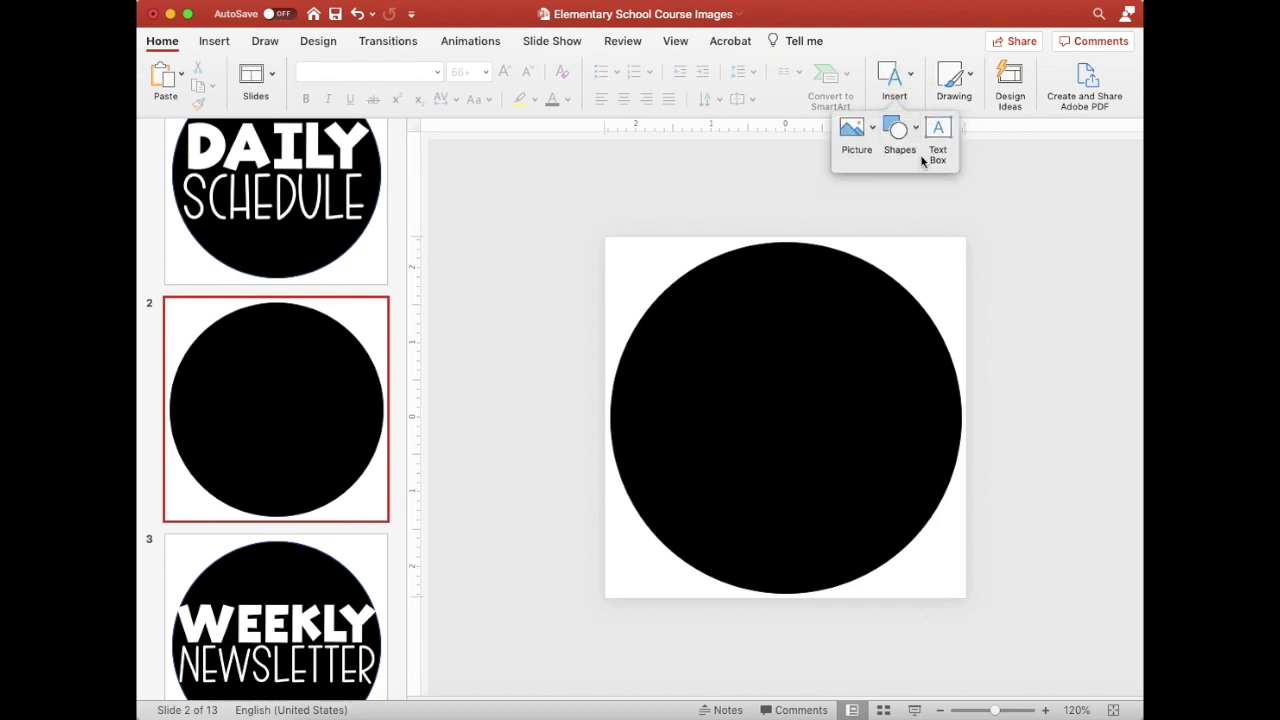
{"action": "left_click", "coordinate": [940, 142]}
{"action": "left_click_drag", "start_coordinate": [606, 304], "coordinate": [966, 418]}
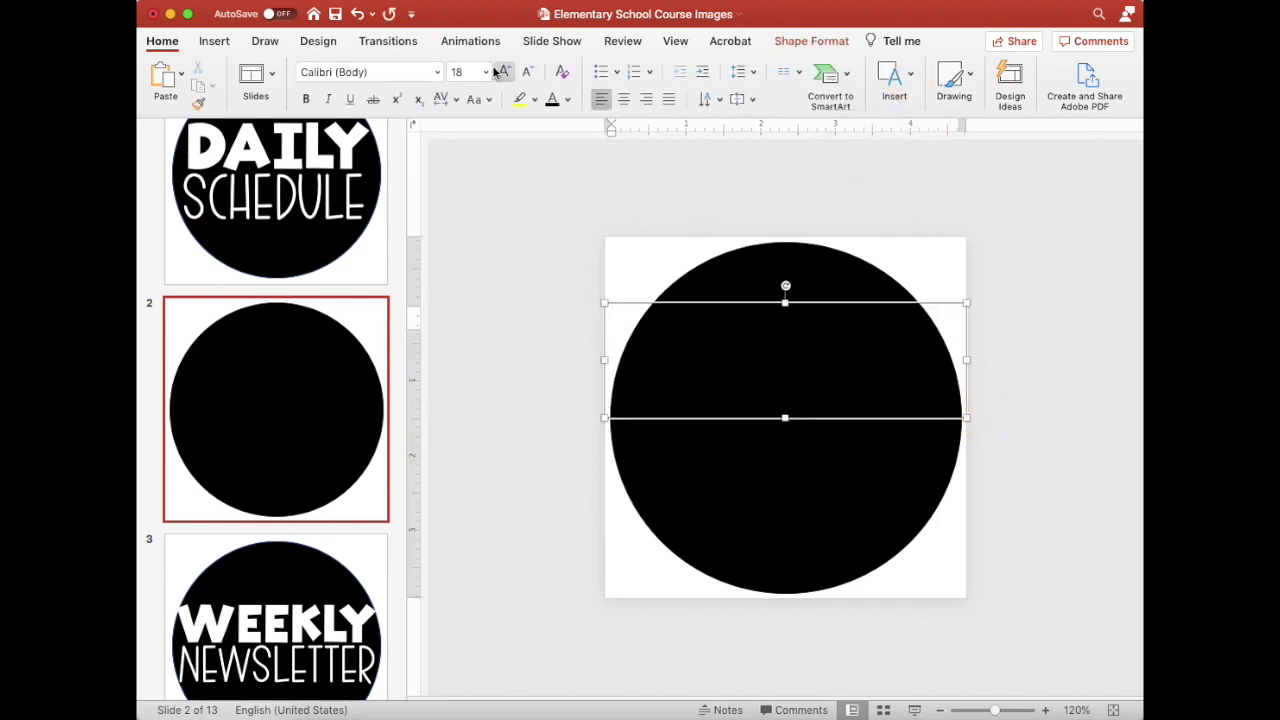
{"action": "left_click", "coordinate": [437, 72]}
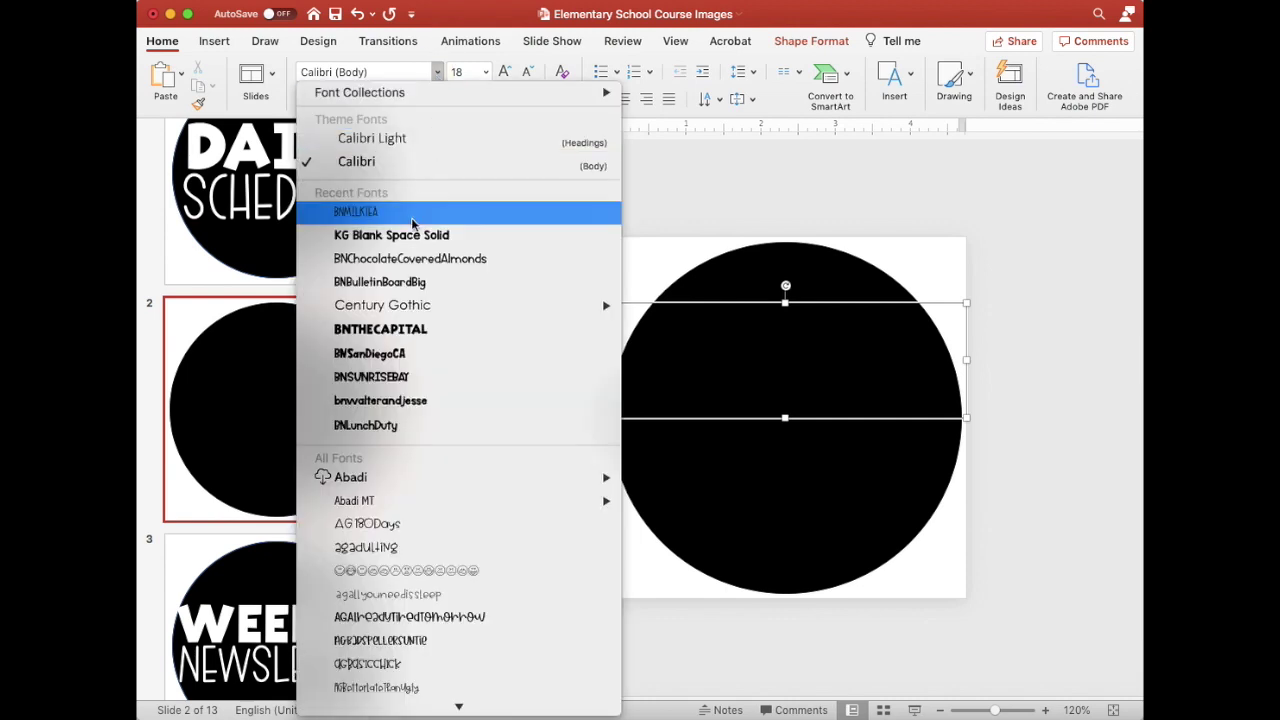
{"action": "left_click", "coordinate": [340, 305]}
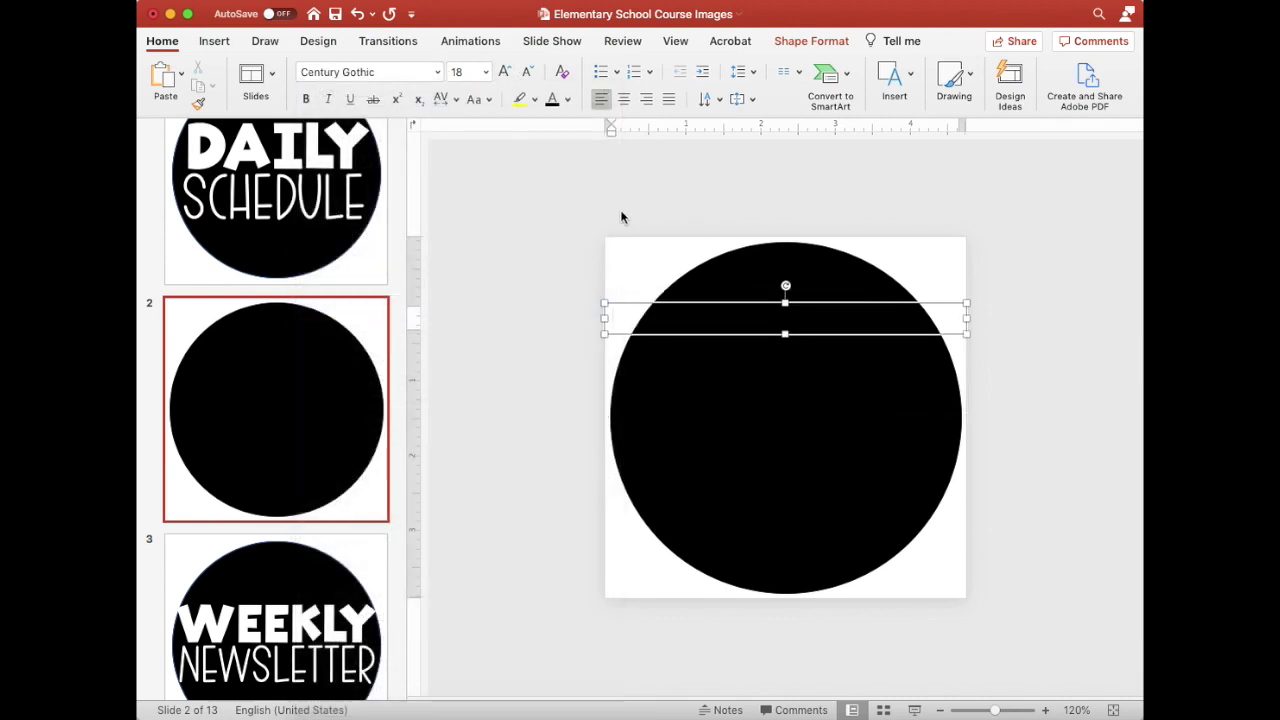
{"action": "type", "text": "TYPE YOUR TEXT"}
Make the text white, centred and 72 pt, and move it to the circle's centre.
{"action": "key", "text": "super+a"}
{"action": "left_click", "coordinate": [567, 99]}
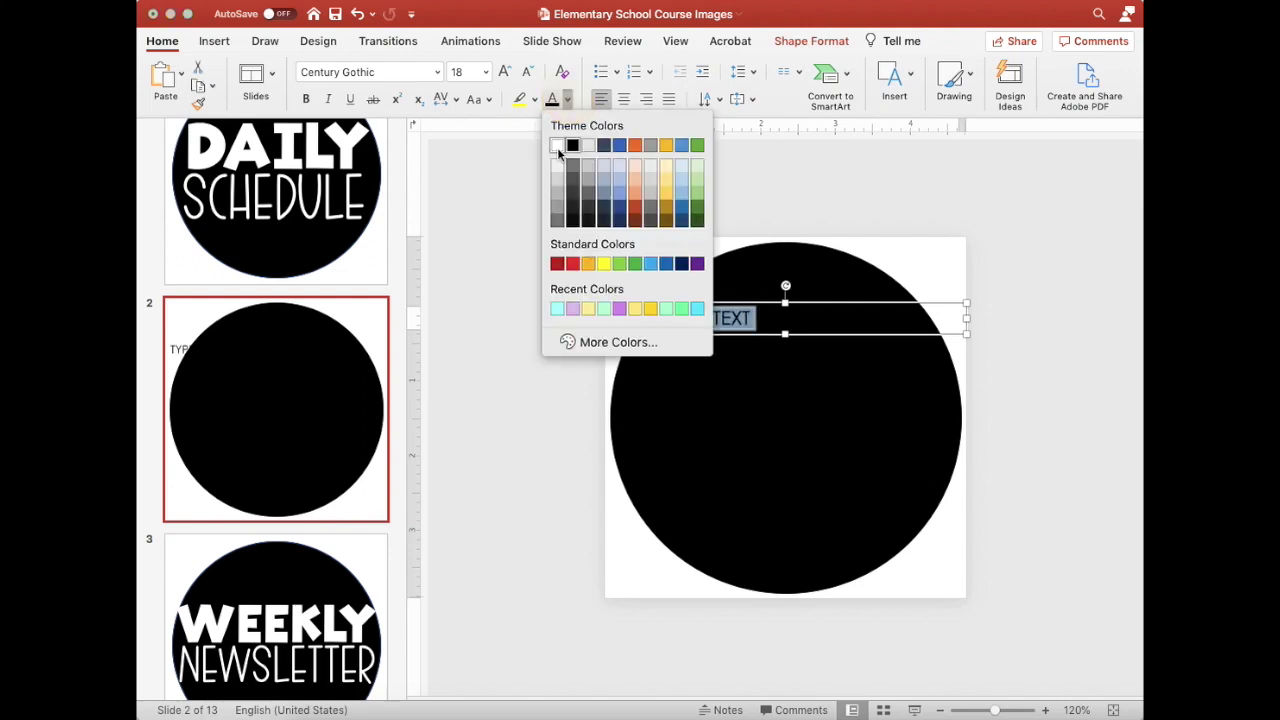
{"action": "left_click", "coordinate": [557, 146]}
{"action": "left_click", "coordinate": [623, 99]}
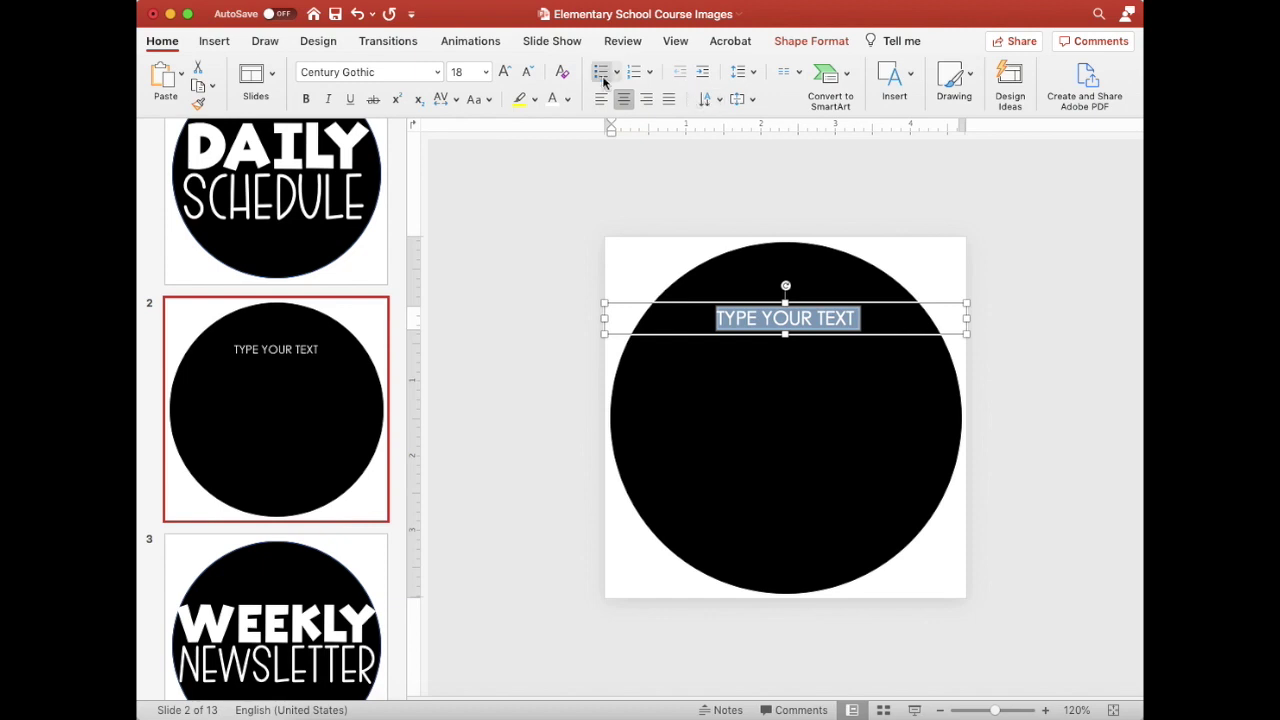
{"action": "left_click", "coordinate": [504, 72]}
{"action": "left_click", "coordinate": [504, 72]}
{"action": "left_click", "coordinate": [504, 72]}
{"action": "left_click", "coordinate": [504, 72]}
{"action": "left_click", "coordinate": [504, 72]}
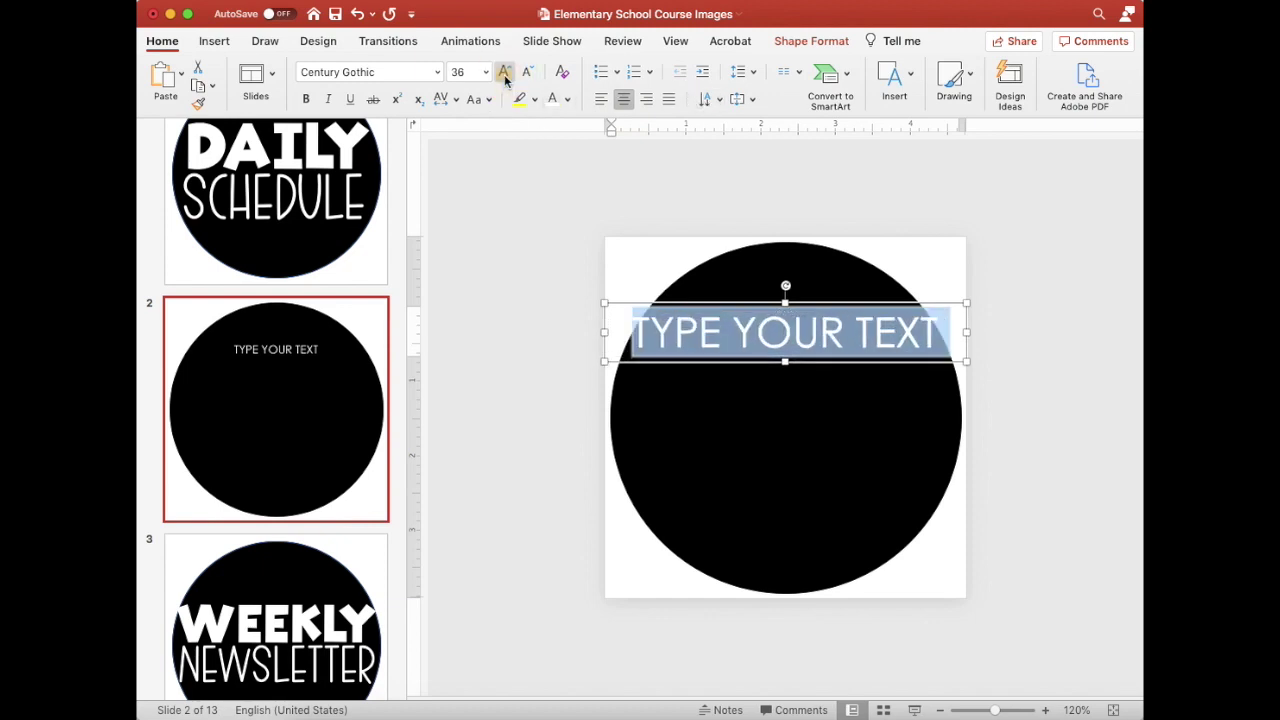
{"action": "left_click", "coordinate": [504, 72]}
{"action": "left_click", "coordinate": [504, 72]}
{"action": "left_click", "coordinate": [504, 72]}
{"action": "left_click", "coordinate": [504, 72]}
{"action": "left_click", "coordinate": [504, 72]}
{"action": "left_click", "coordinate": [504, 72]}
{"action": "left_click", "coordinate": [504, 72]}
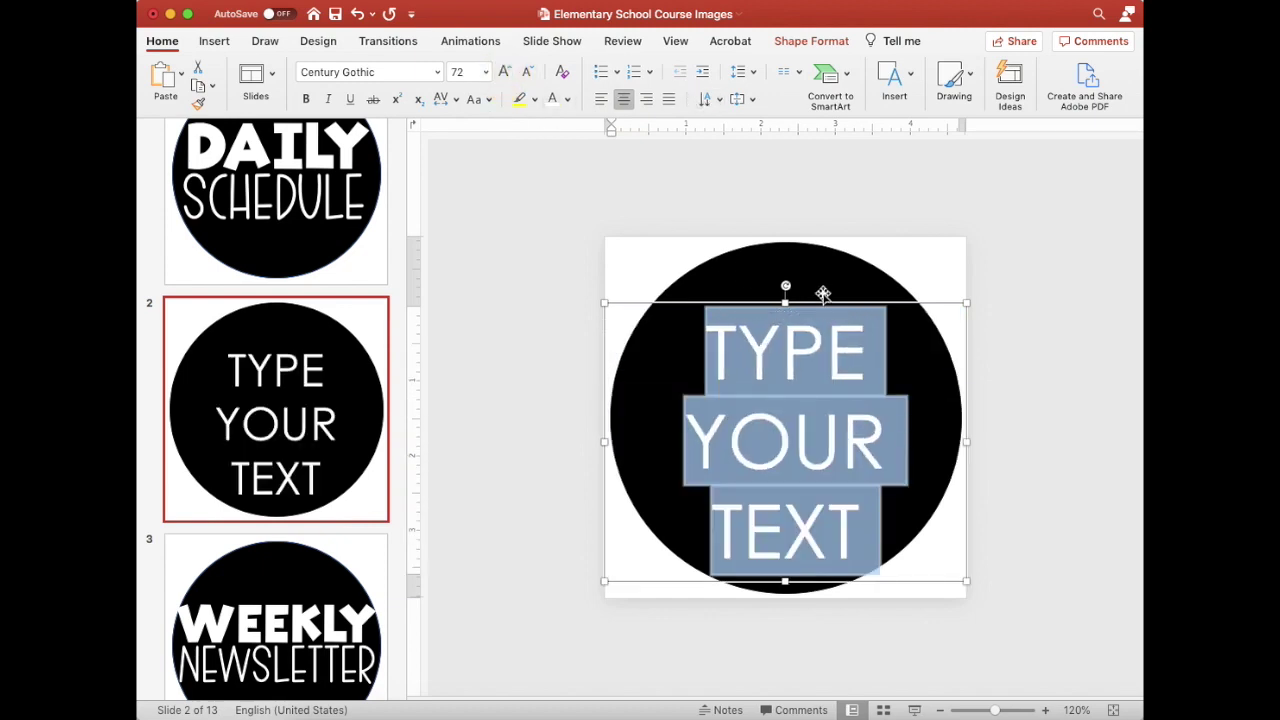
{"action": "left_click_drag", "start_coordinate": [822, 293], "coordinate": [817, 268]}
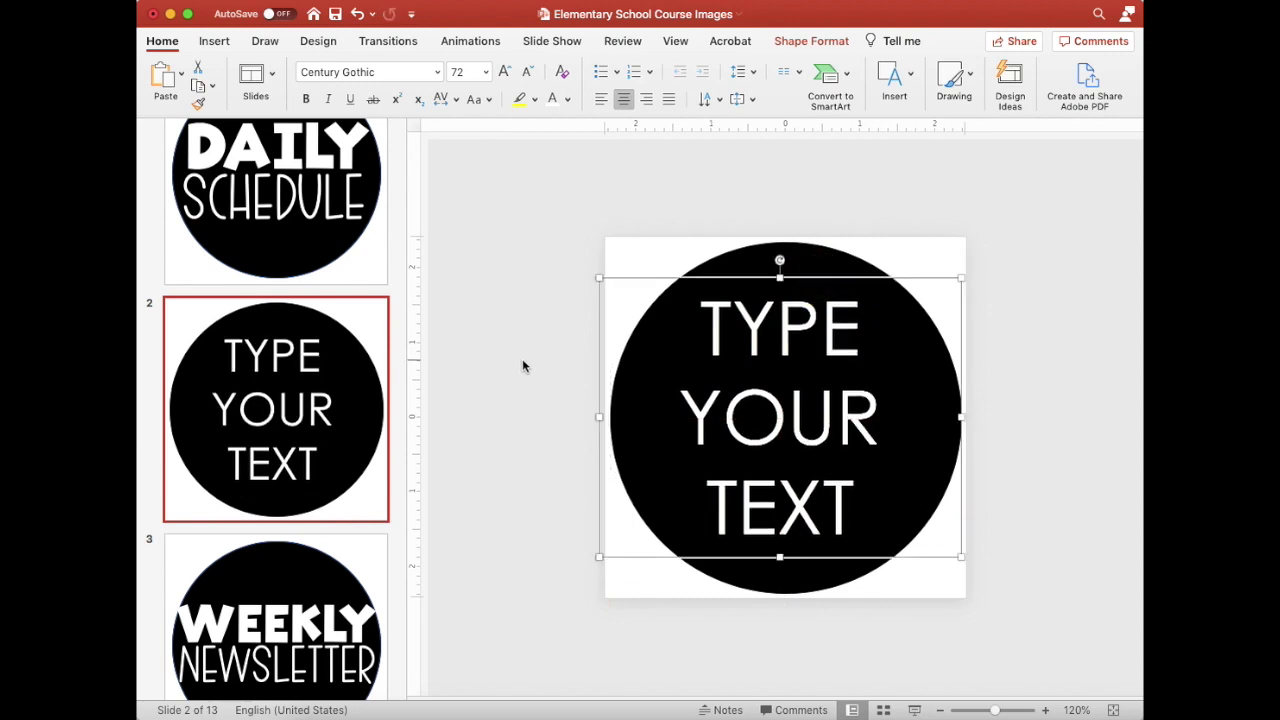
{"action": "left_click", "coordinate": [524, 362]}
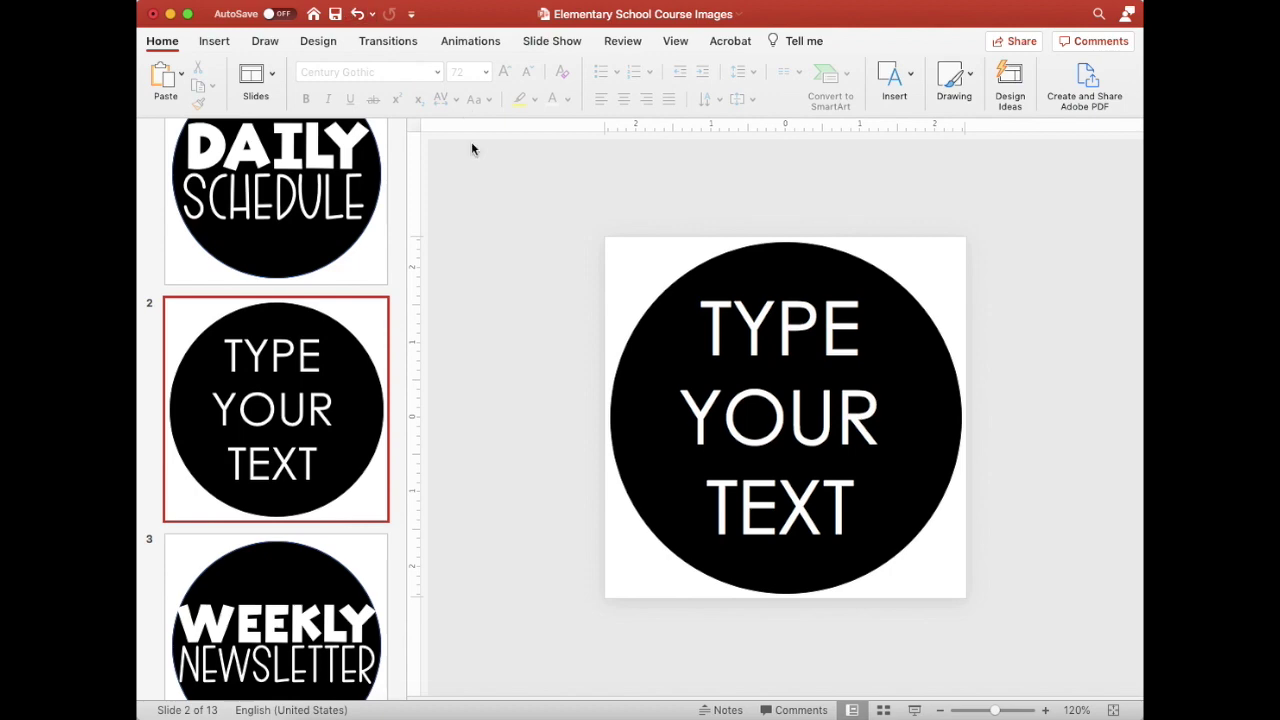
{"action": "scroll", "coordinate": [285, 325], "scroll_direction": "down", "scroll_amount": 20}
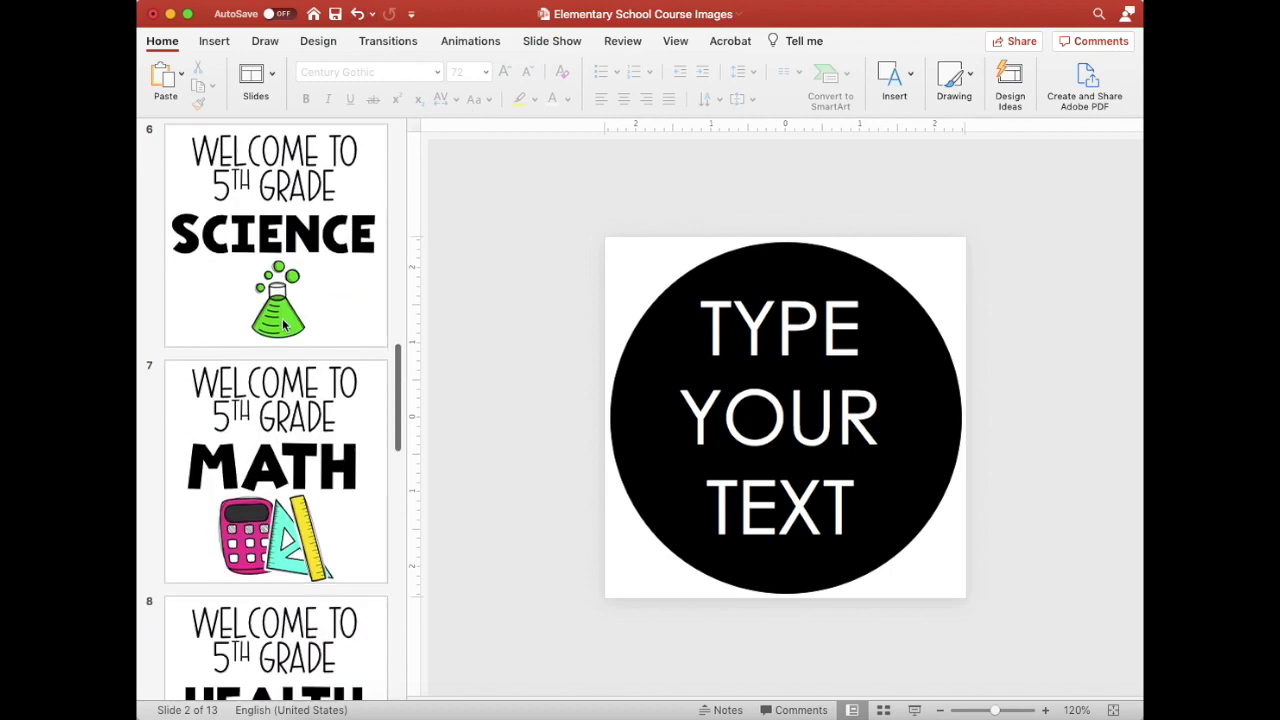
{"action": "scroll", "coordinate": [284, 325], "scroll_direction": "up", "scroll_amount": 20}
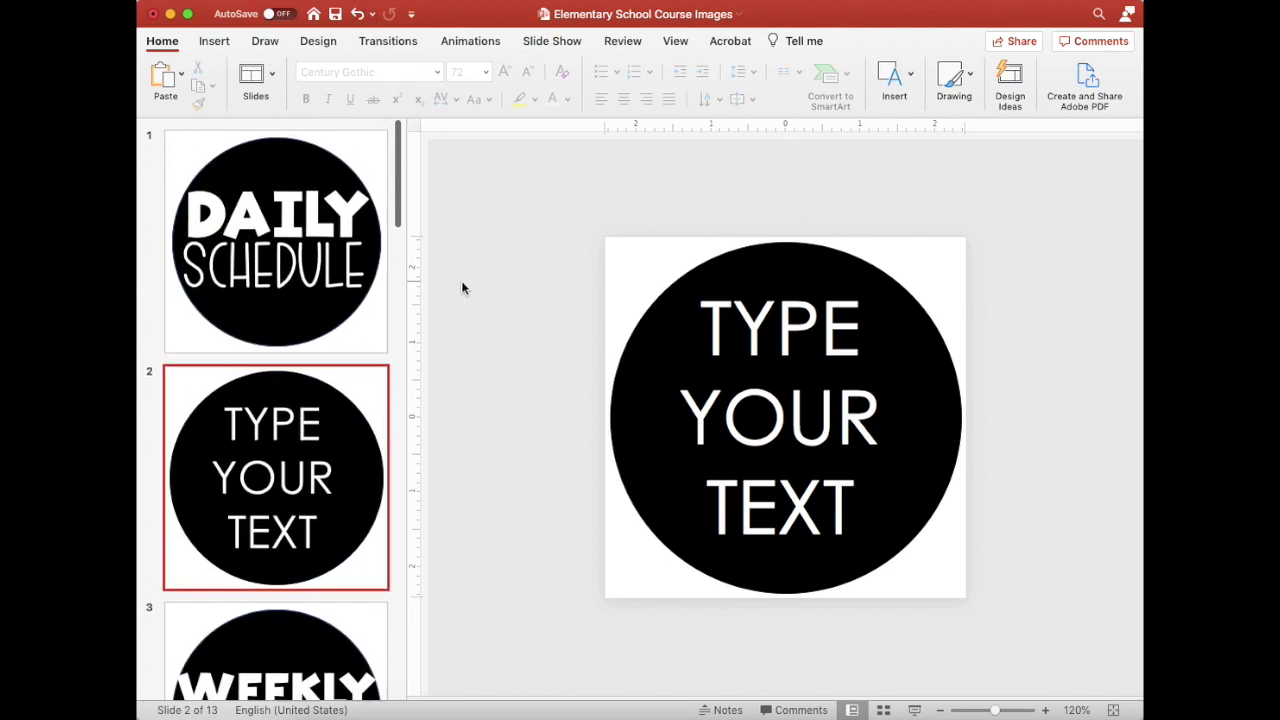
Export all slides as 1265 × 1265 PNG files to the Desktop, overwriting the earlier export.
{"action": "left_click", "coordinate": [265, 2]}
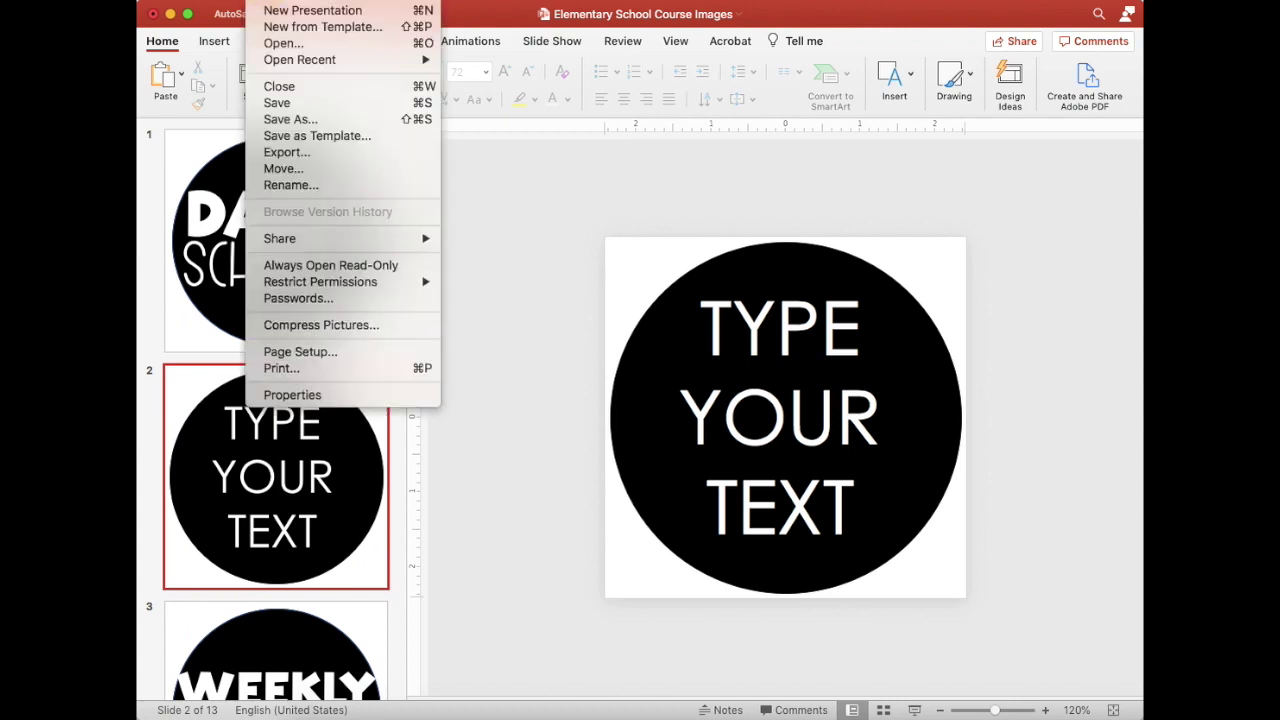
{"action": "left_click", "coordinate": [295, 156]}
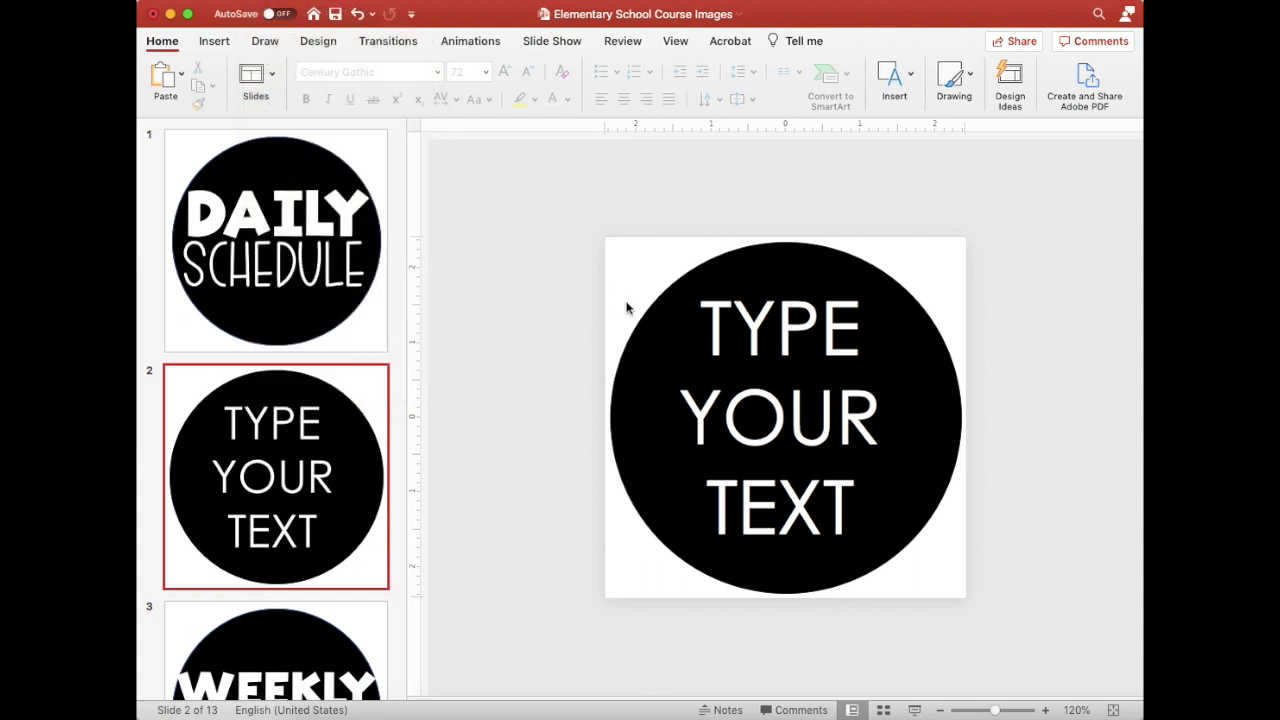
{"action": "left_click", "coordinate": [620, 150]}
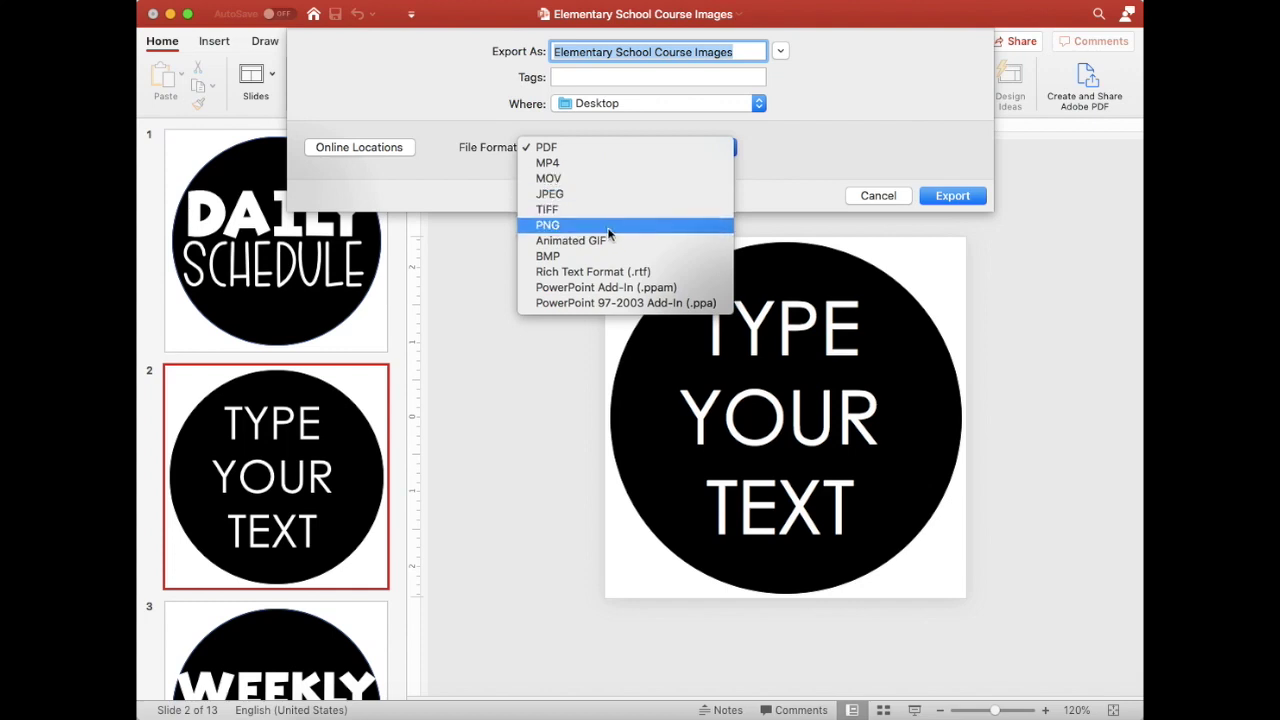
{"action": "left_click", "coordinate": [608, 228]}
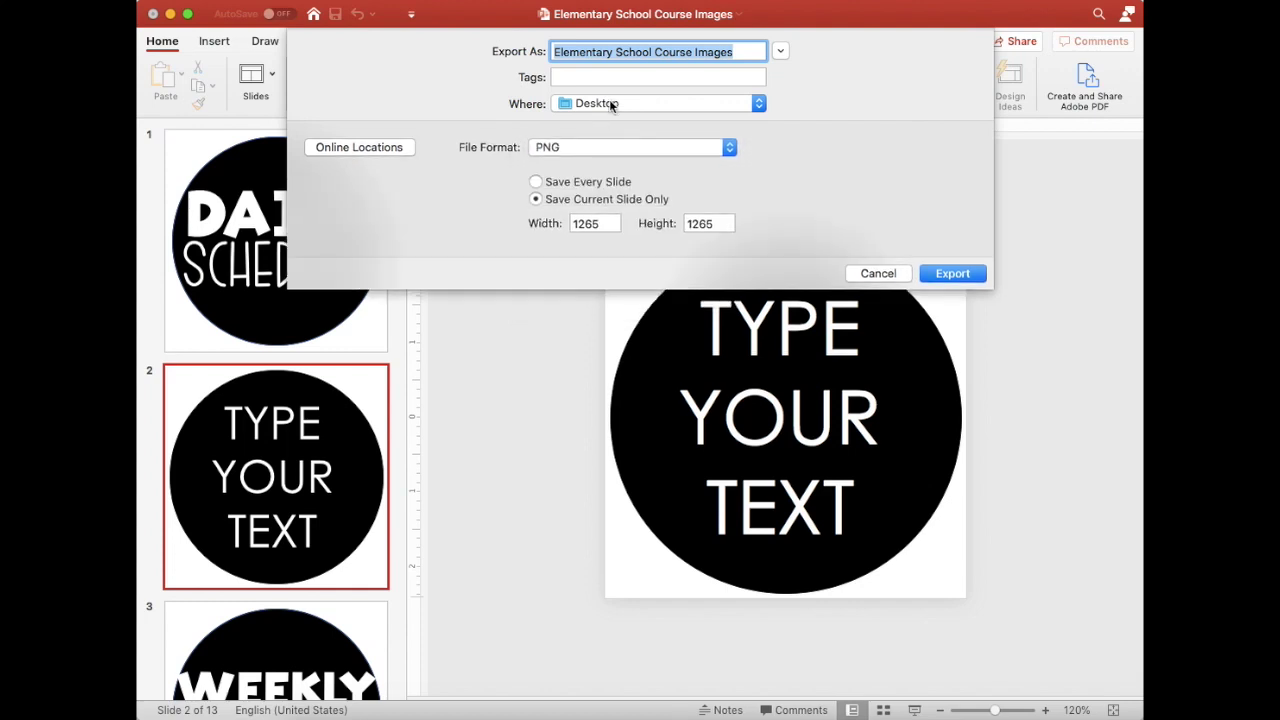
{"action": "left_click", "coordinate": [562, 186]}
{"action": "left_click", "coordinate": [567, 203]}
{"action": "left_click", "coordinate": [564, 183]}
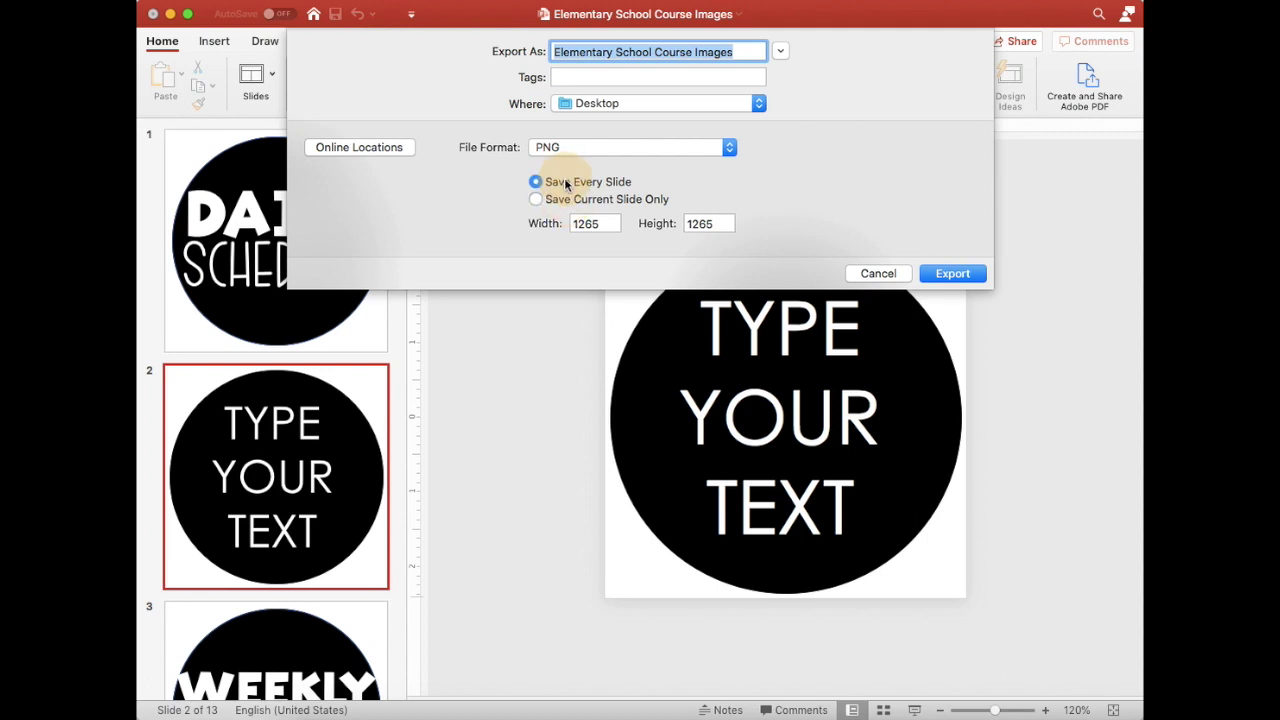
{"action": "left_click", "coordinate": [953, 276]}
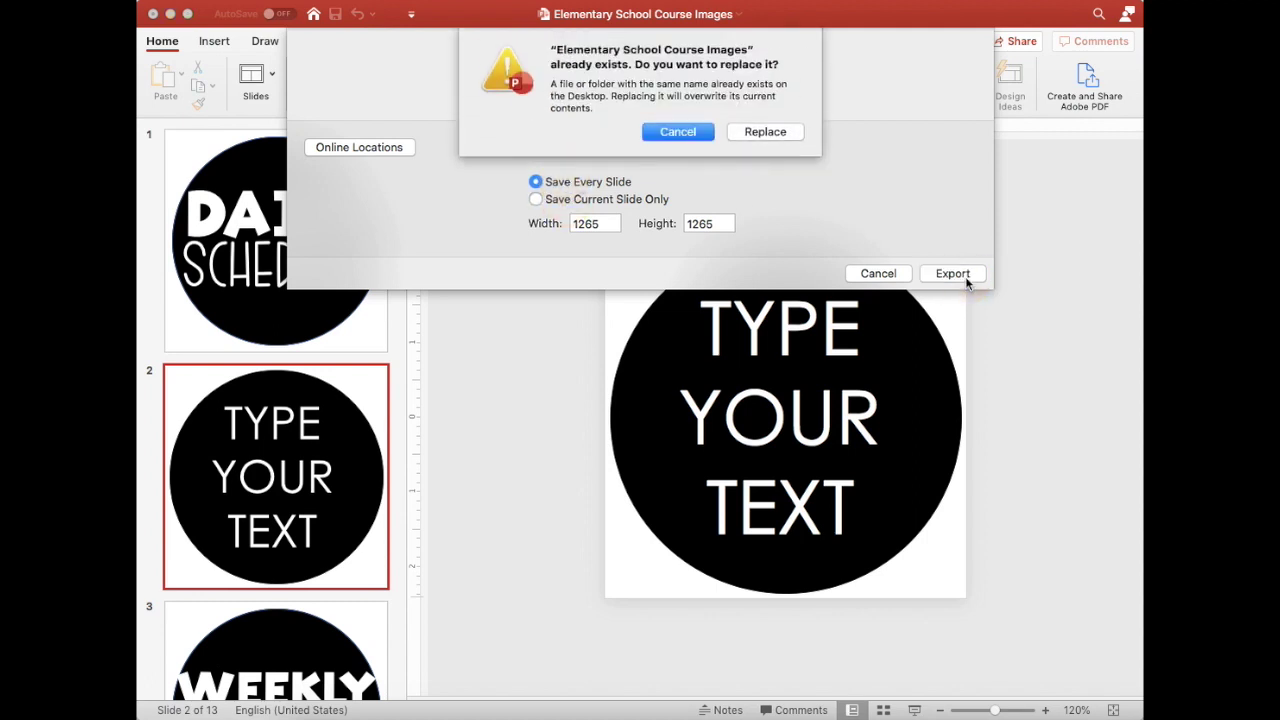
{"action": "left_click", "coordinate": [765, 133]}
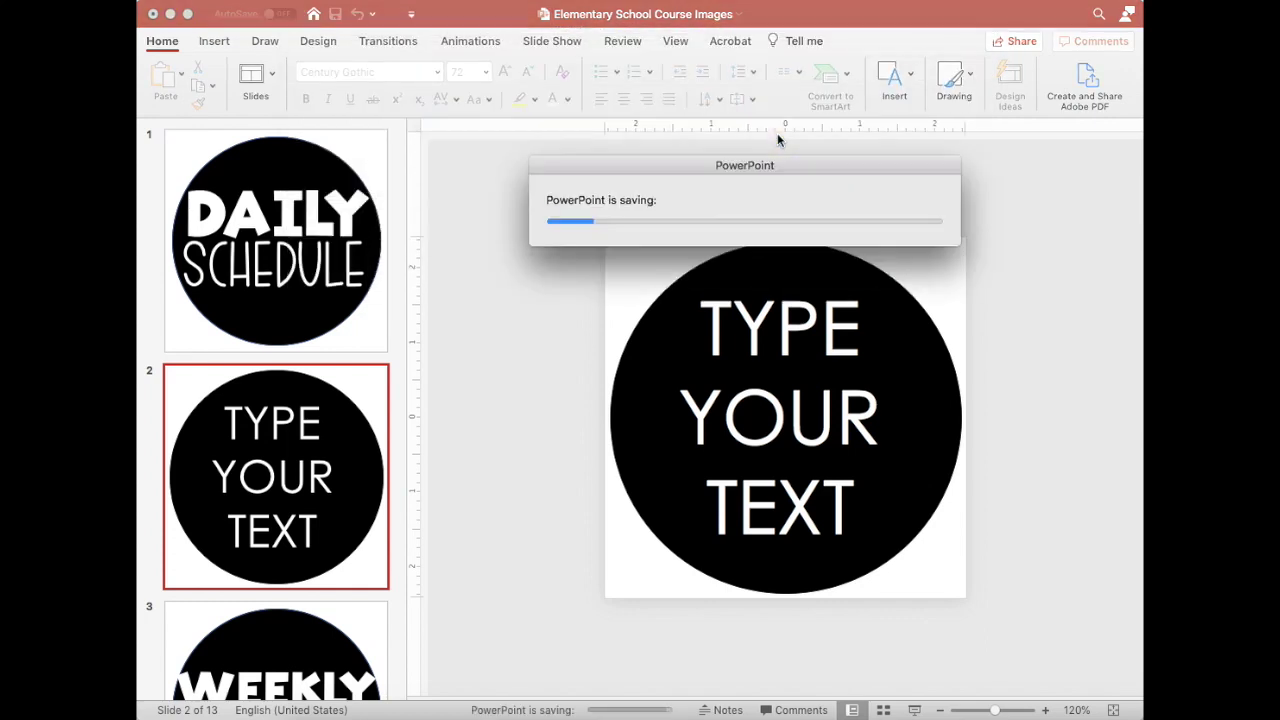
{"action": "left_click", "coordinate": [890, 258]}
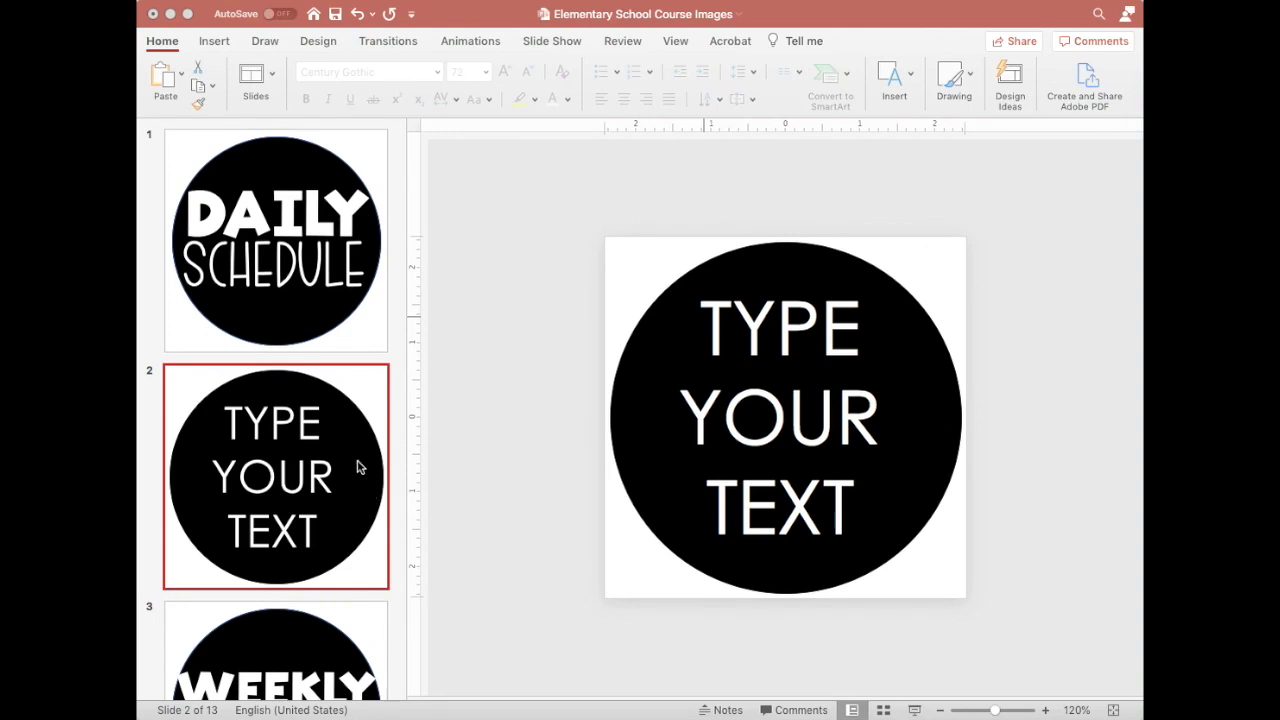
Go to slide 6, the Welcome to 5th Grade Science image, and nudge its SCIENCE text box.
{"action": "scroll", "coordinate": [360, 430], "scroll_direction": "down", "scroll_amount": 1}
{"action": "scroll", "coordinate": [360, 427], "scroll_direction": "down", "scroll_amount": 10}
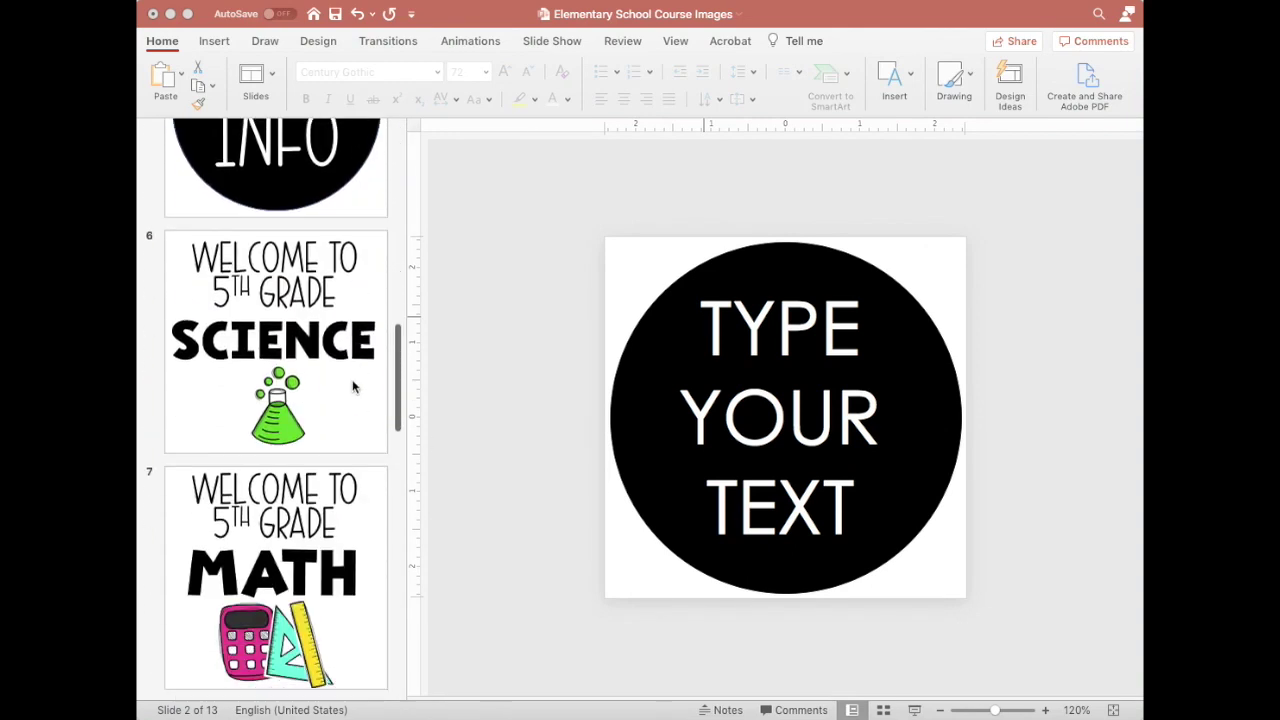
{"action": "left_click", "coordinate": [333, 385]}
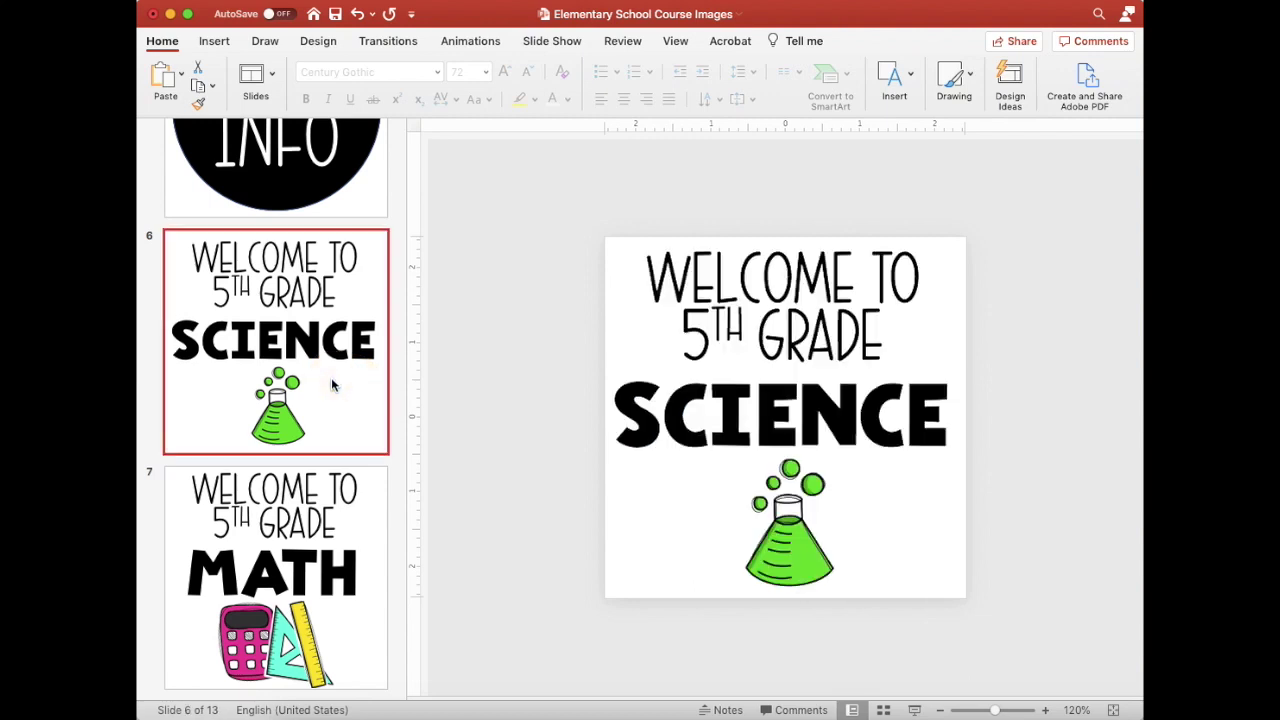
{"action": "left_click", "coordinate": [666, 415]}
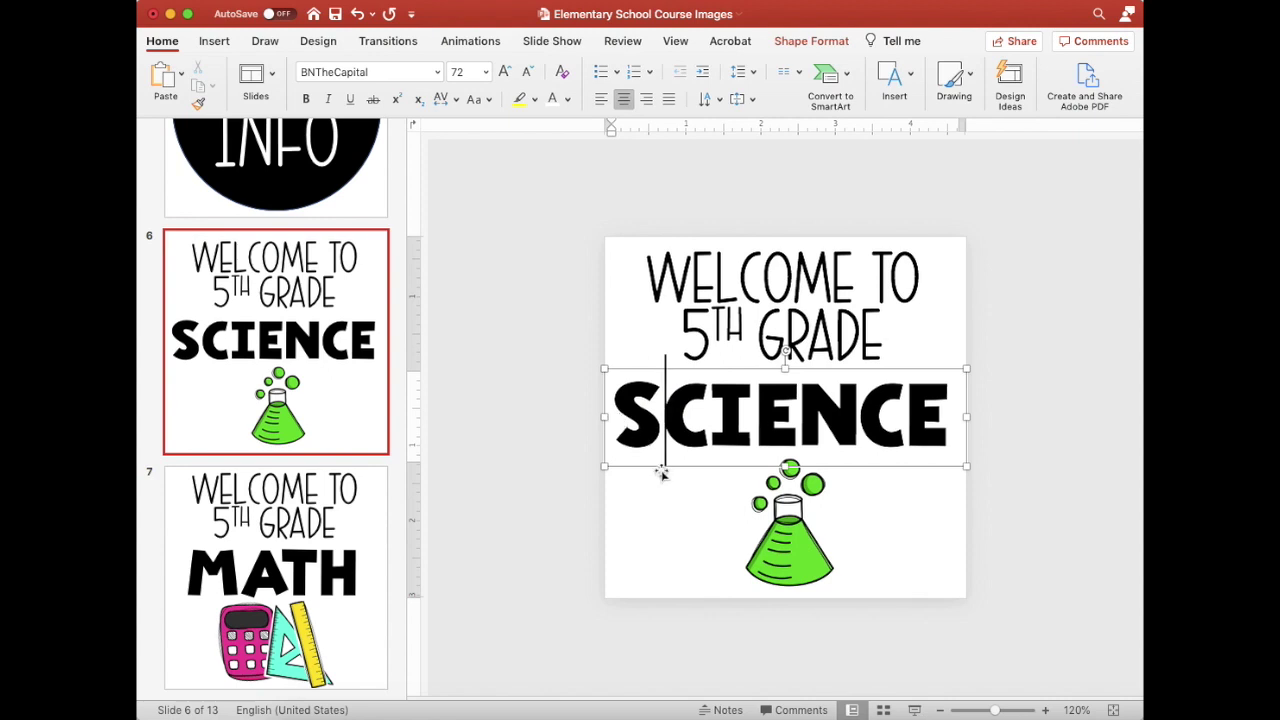
{"action": "left_click_drag", "start_coordinate": [646, 466], "coordinate": [645, 466]}
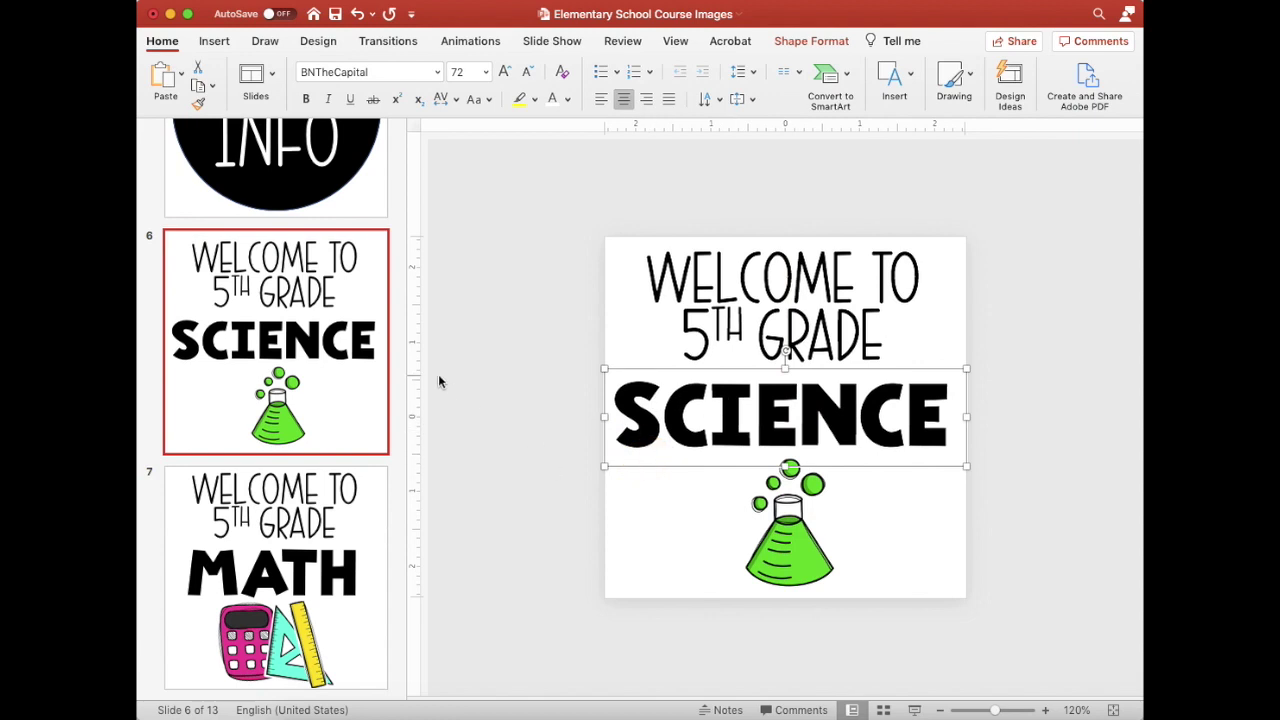
{"action": "left_click", "coordinate": [537, 422]}
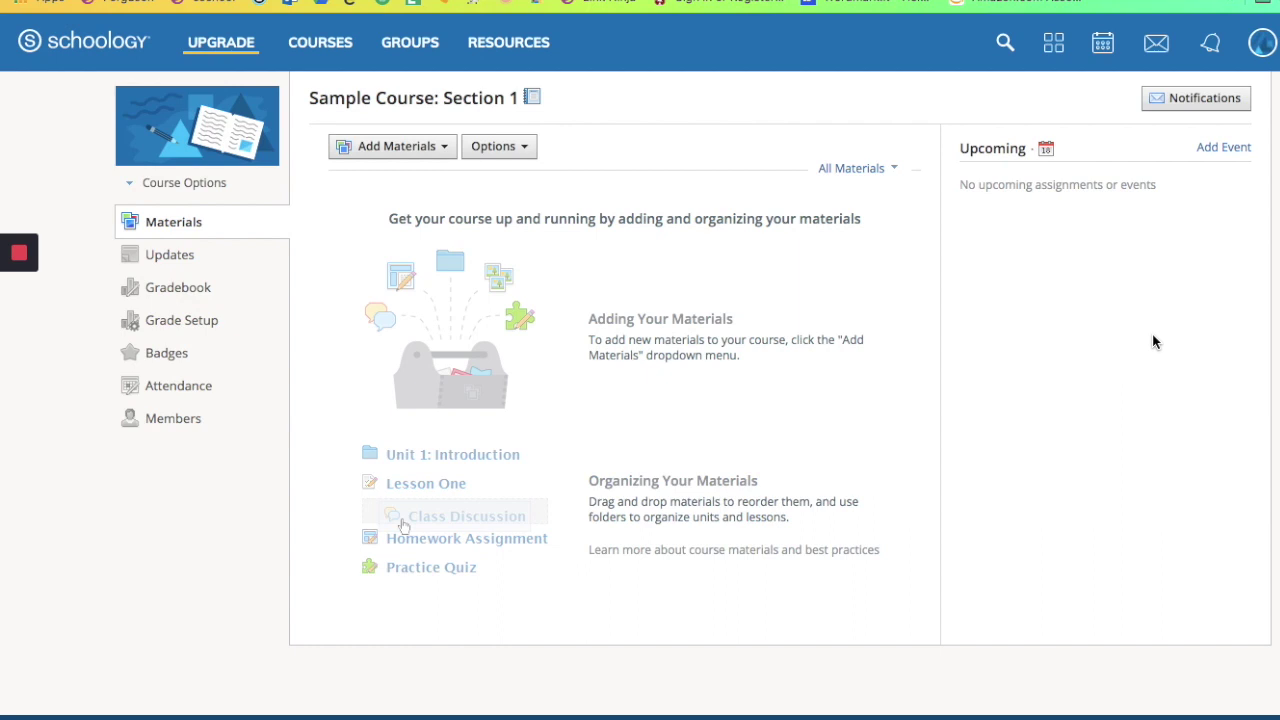
Create a new unpublished page in the course and start typing its 'Header Images' title.
{"action": "left_click", "coordinate": [442, 151]}
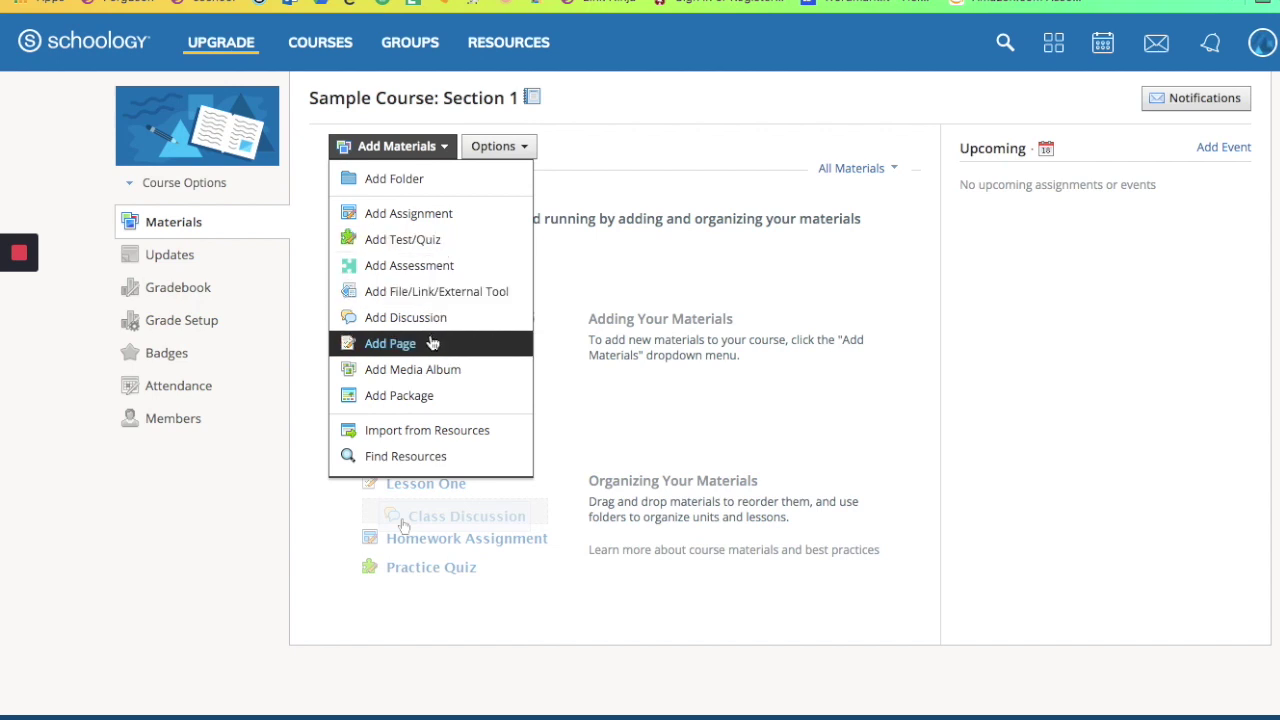
{"action": "left_click", "coordinate": [427, 345]}
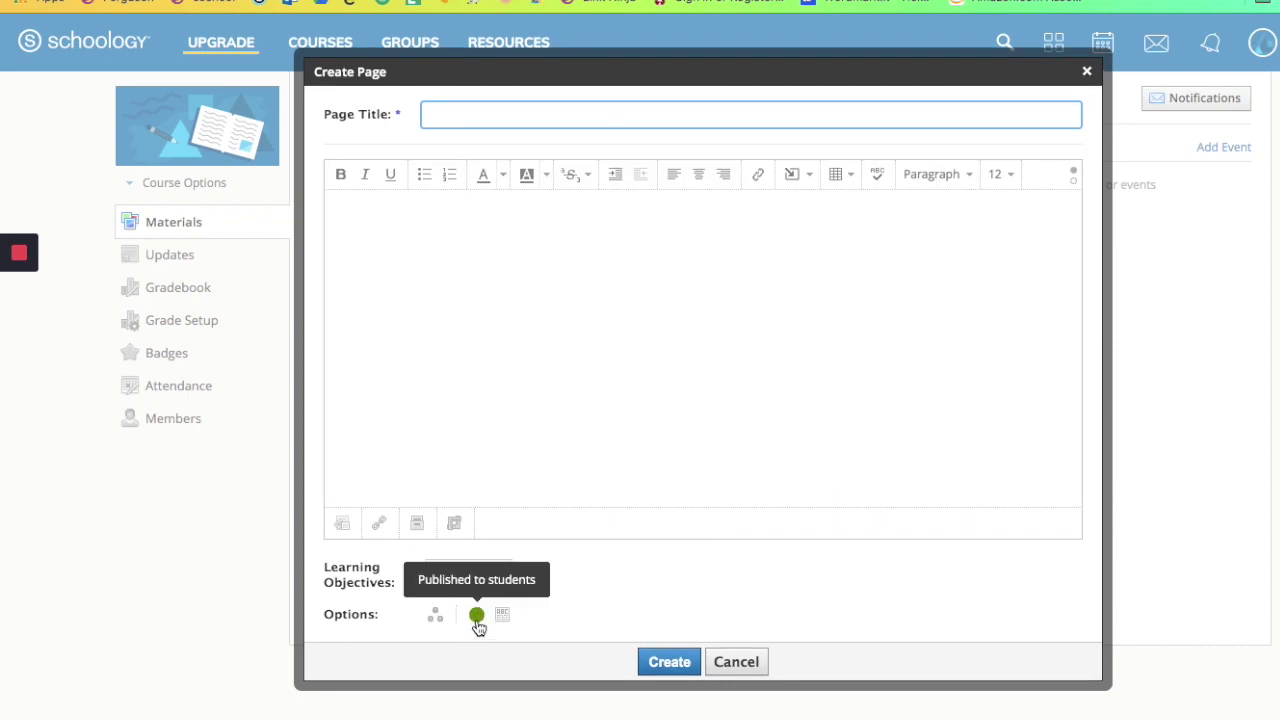
{"action": "left_click", "coordinate": [476, 616]}
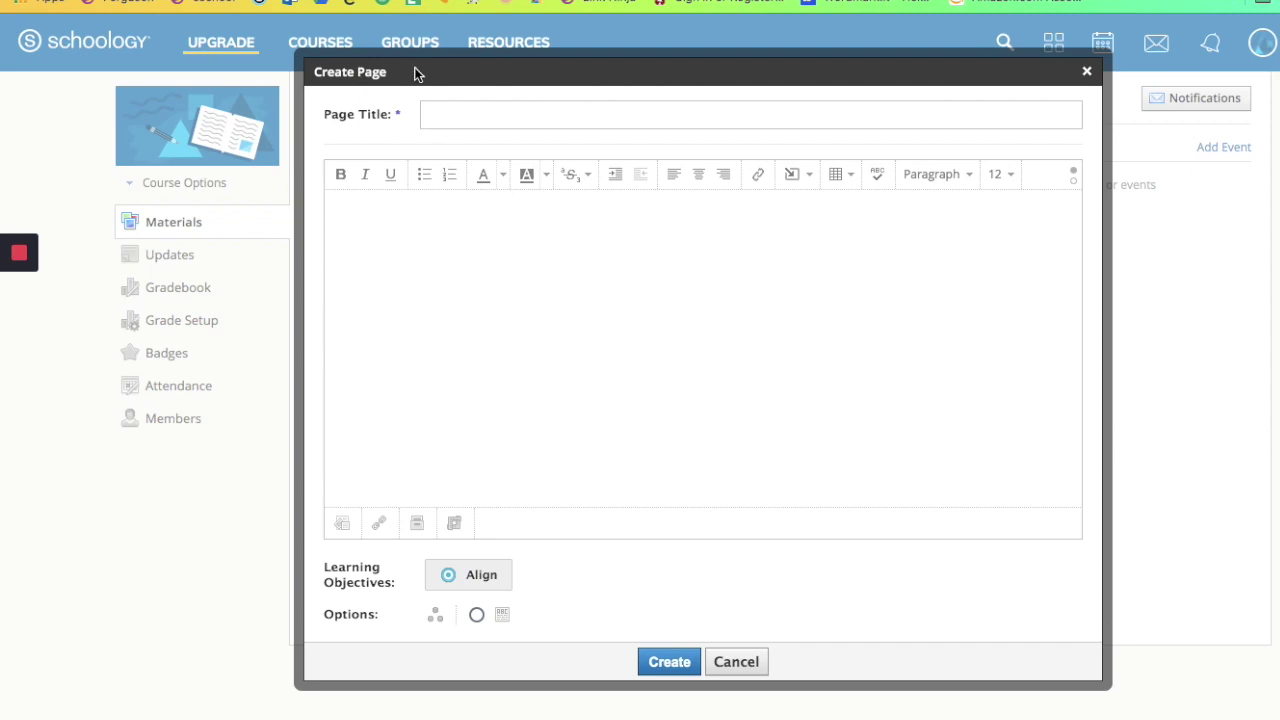
{"action": "left_click", "coordinate": [439, 108]}
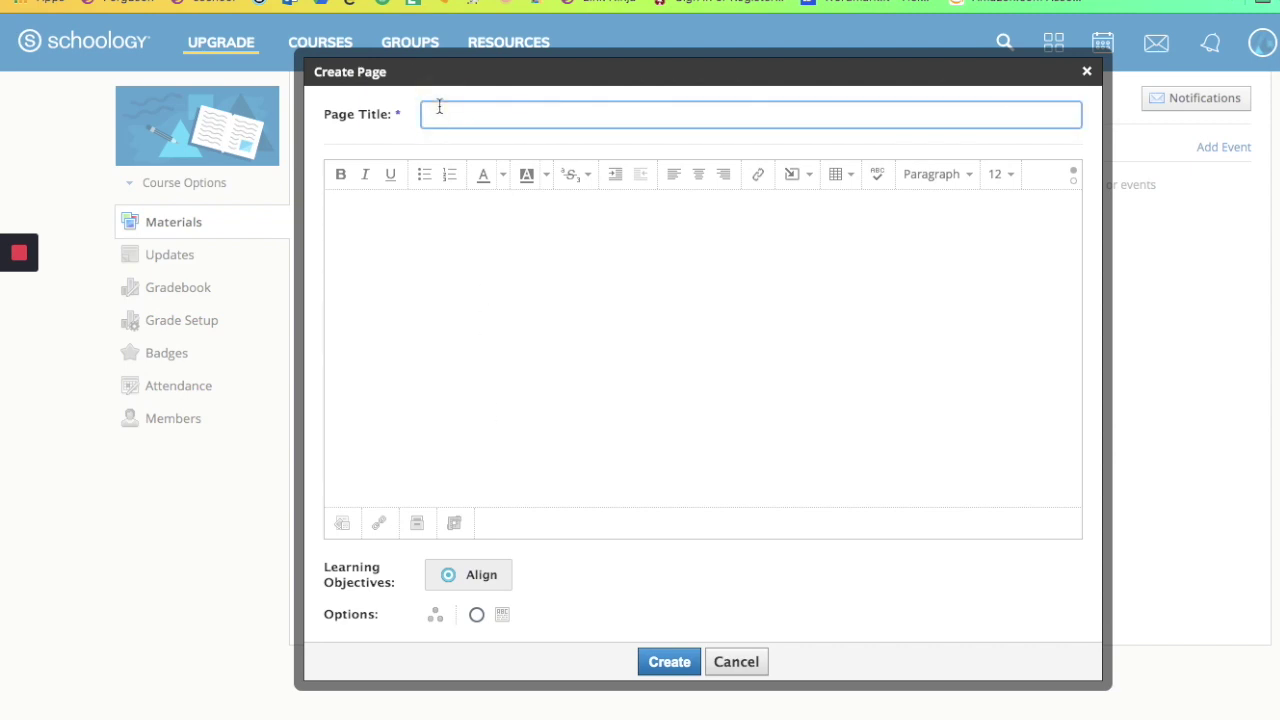
{"action": "type", "text": "He"}
{"action": "type", "text": "ader Imag"}
{"action": "type", "text": "es - No"}
{"action": "type", "text": "o not"}
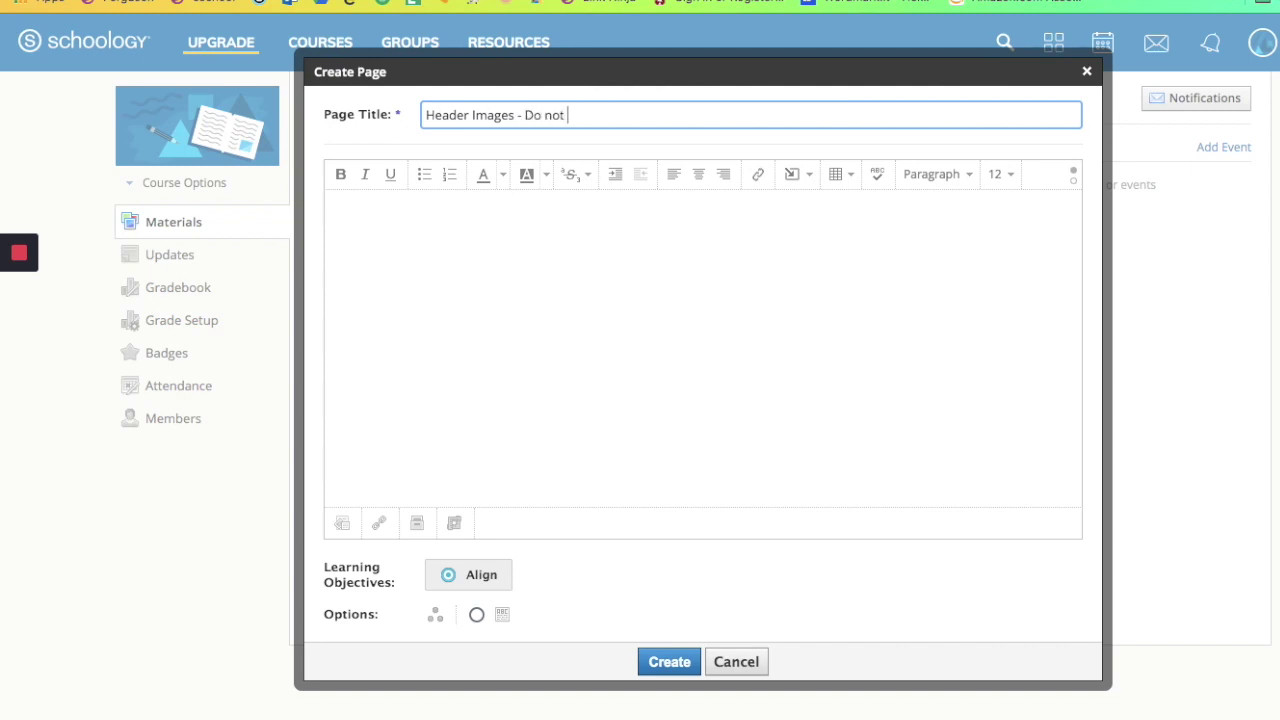
{"action": "type", "text": " publish"}
Insert Slide1.png from the Desktop's Elementary School Course Images folder into the page body.
{"action": "left_click", "coordinate": [447, 255]}
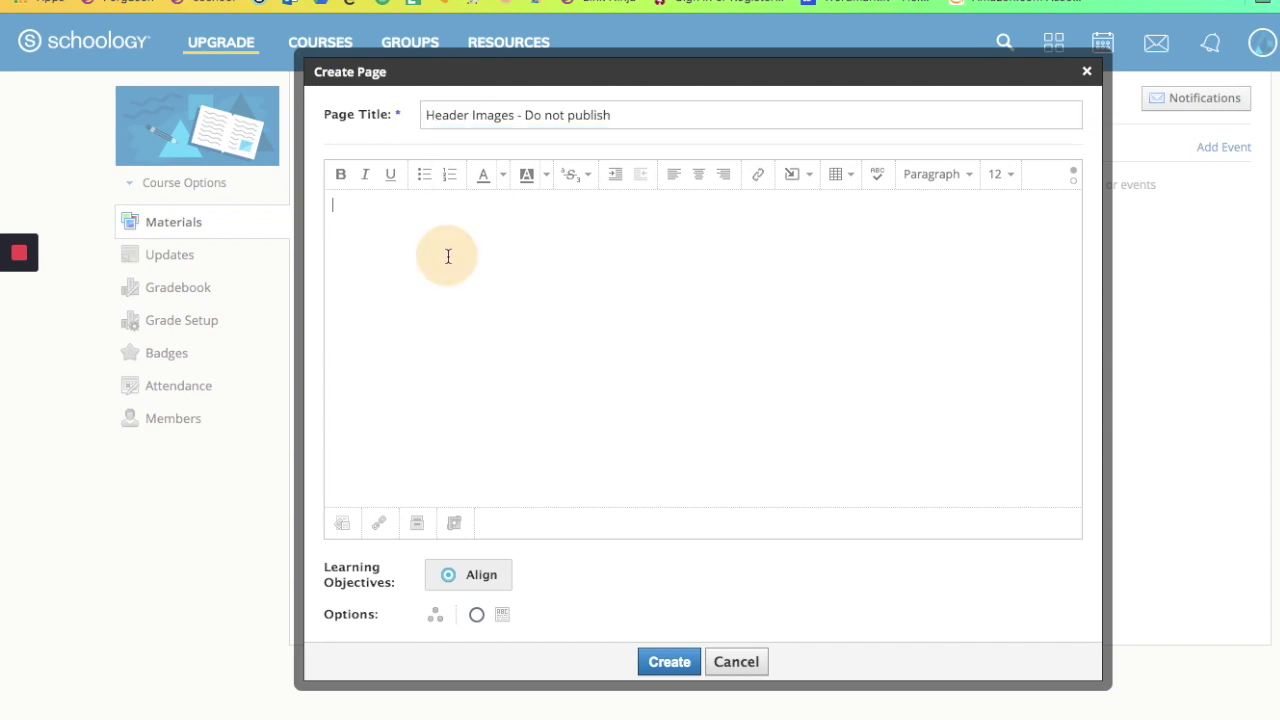
{"action": "left_click", "coordinate": [809, 180]}
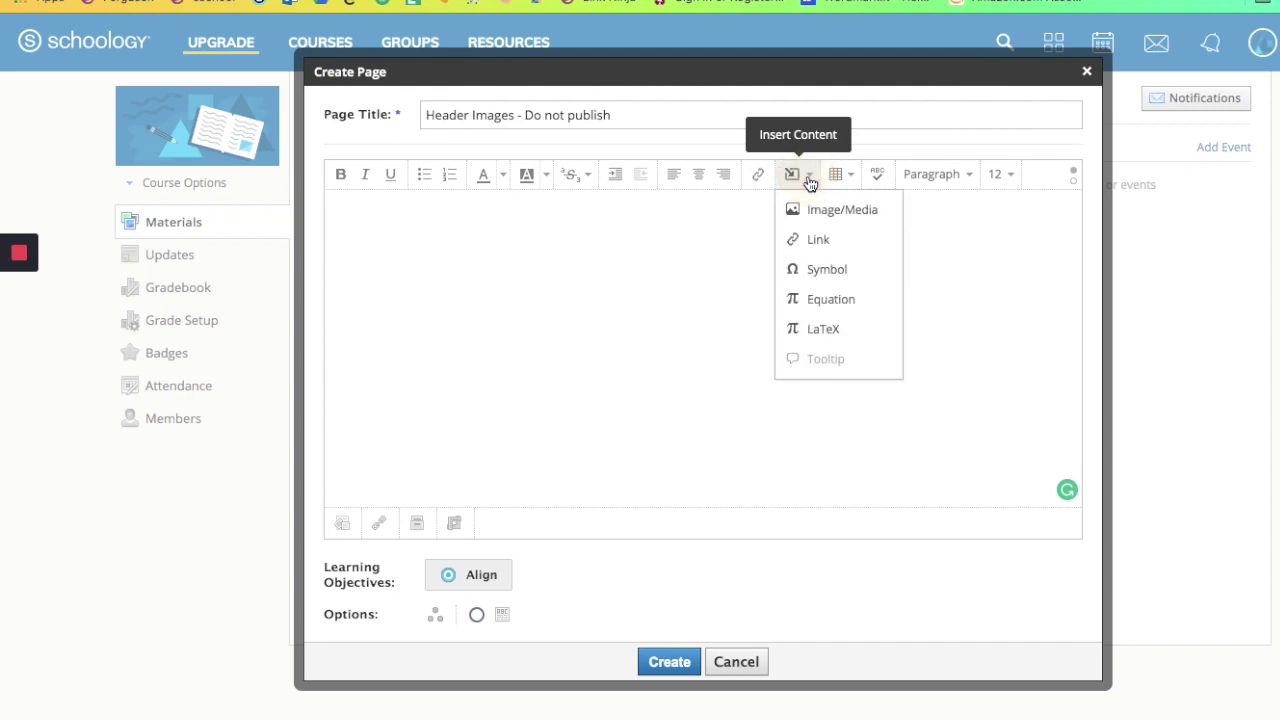
{"action": "left_click", "coordinate": [815, 205]}
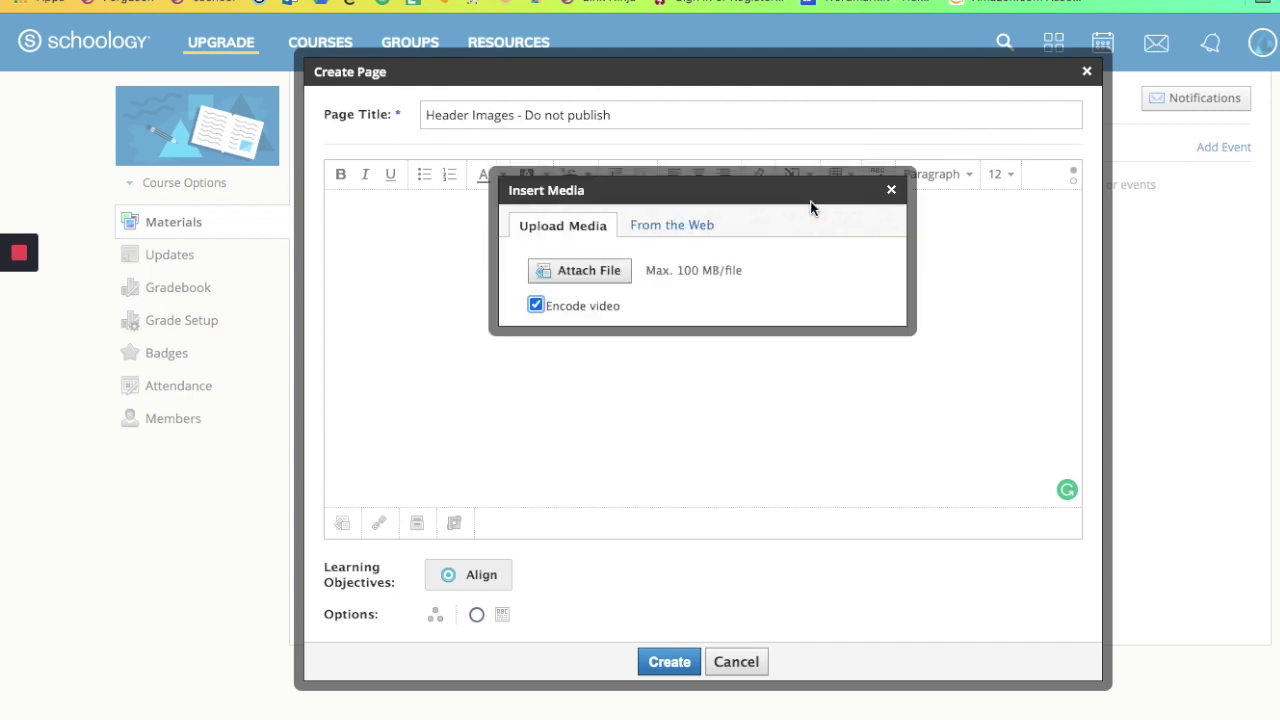
{"action": "left_click", "coordinate": [613, 280]}
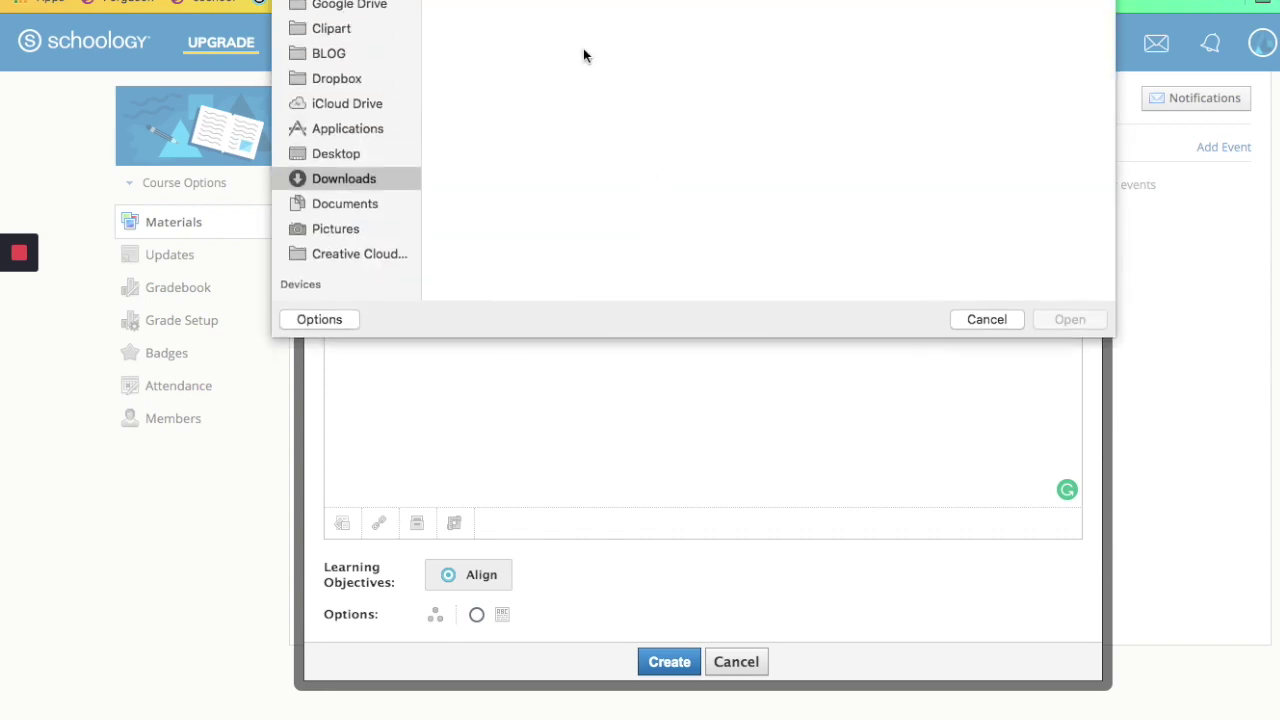
{"action": "left_click", "coordinate": [336, 153]}
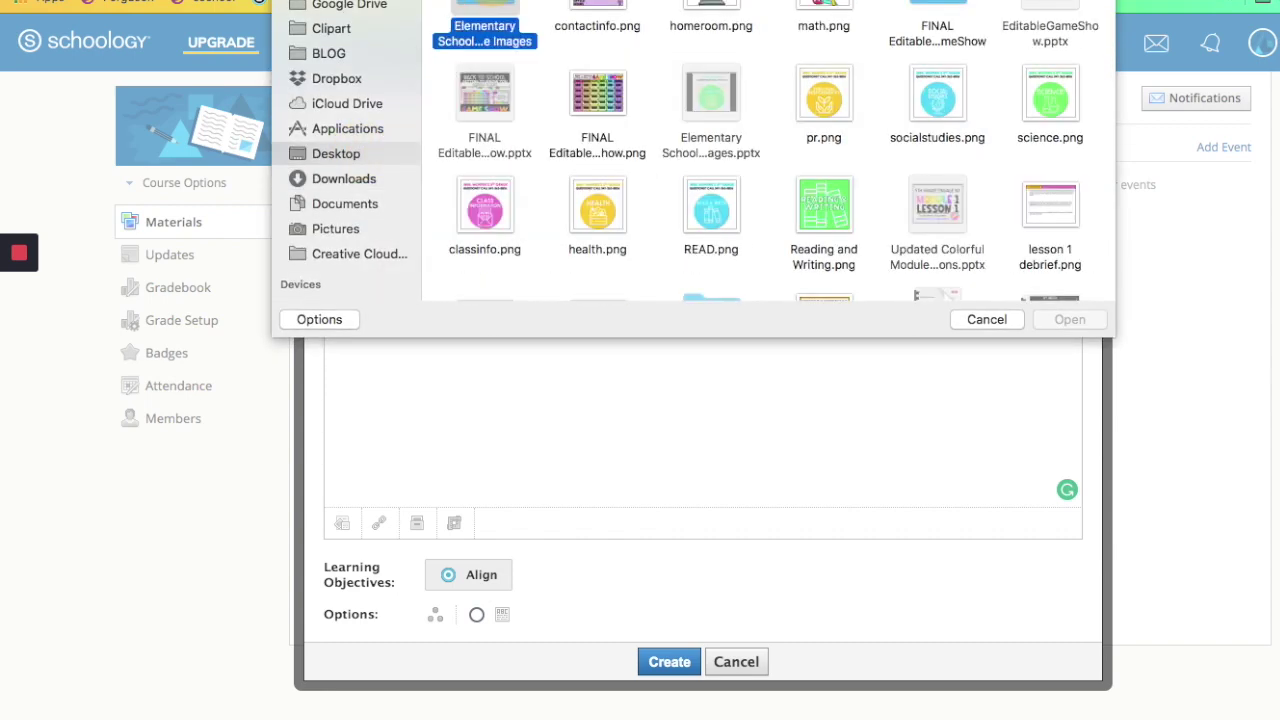
{"action": "double_click", "coordinate": [484, 30]}
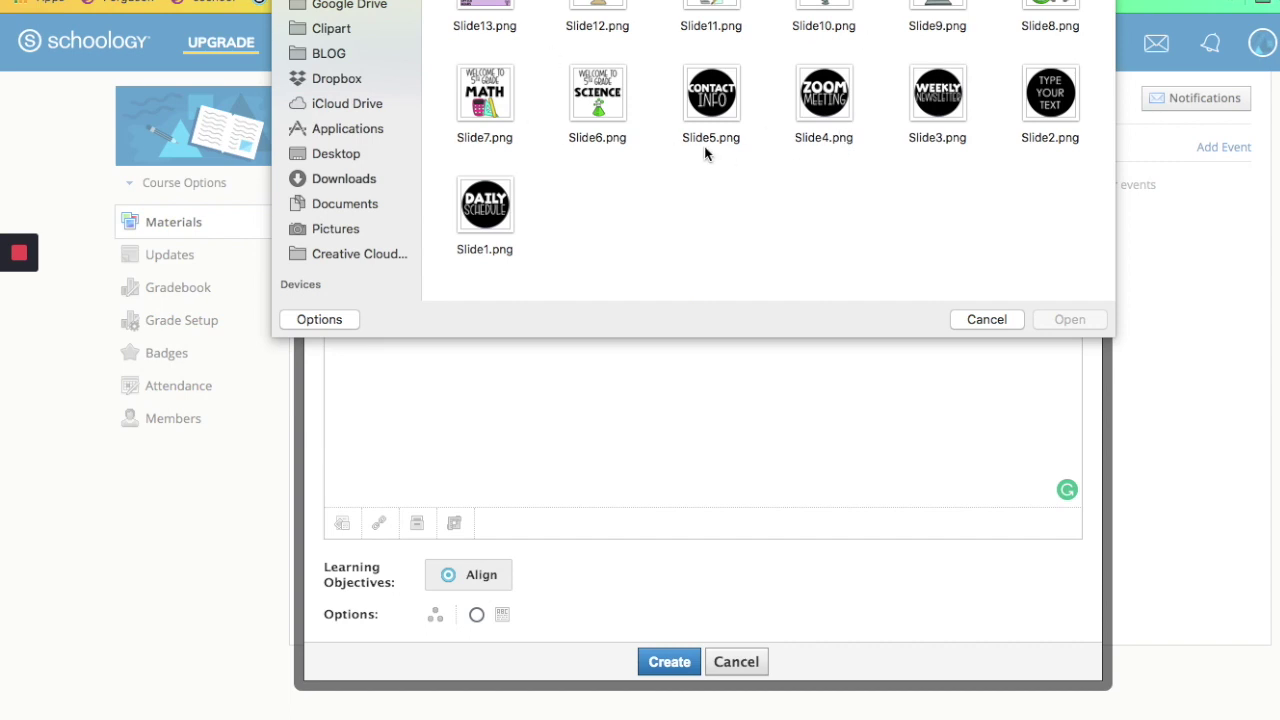
{"action": "left_click", "coordinate": [470, 228]}
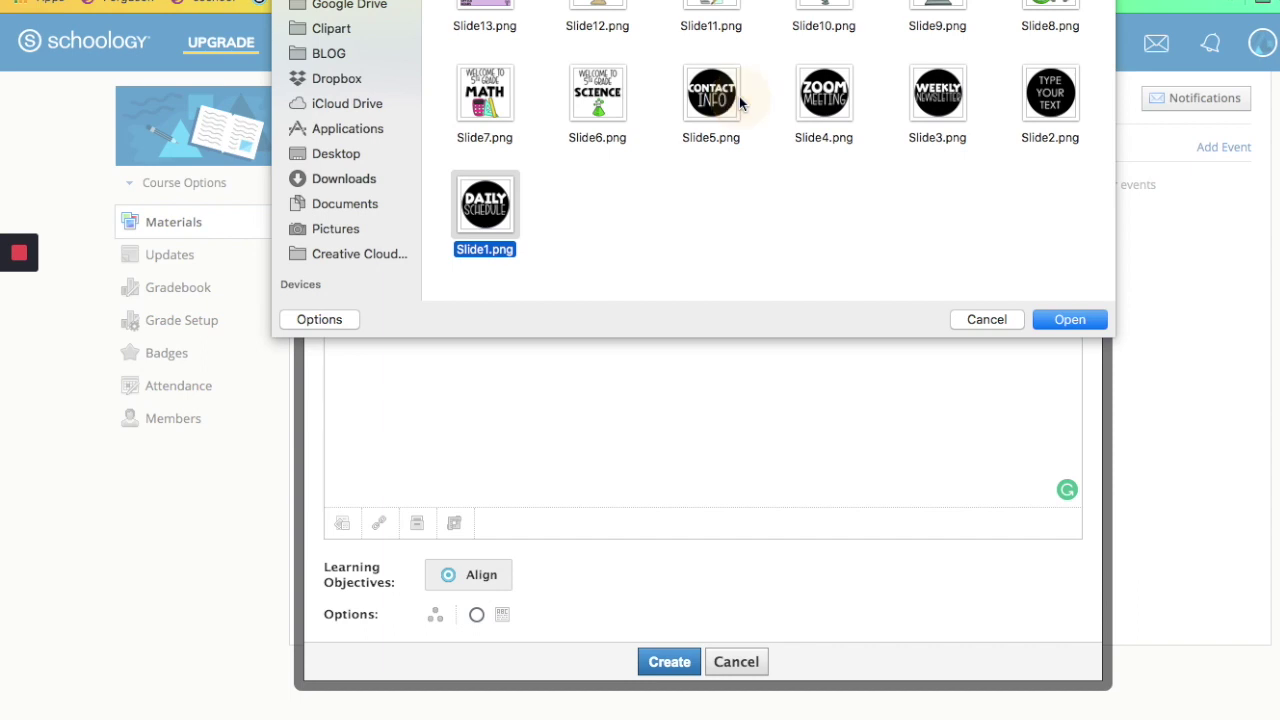
{"action": "left_click", "coordinate": [1060, 322]}
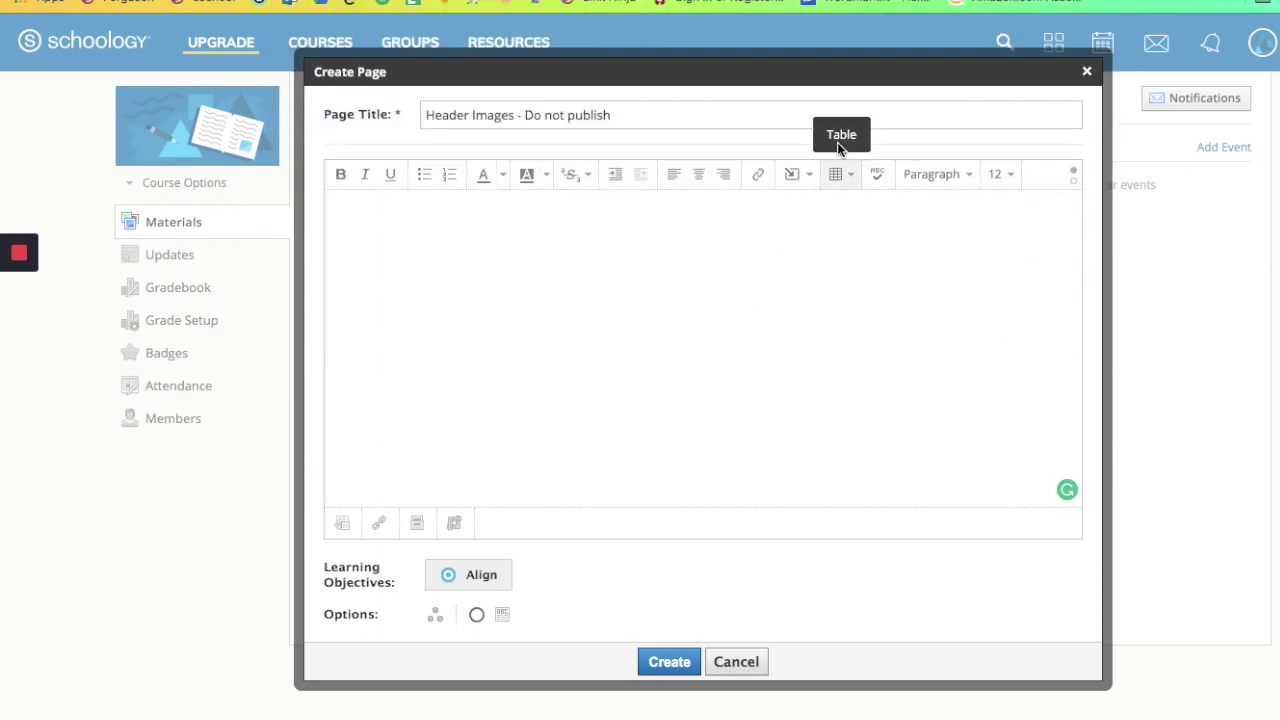
Select the inserted Daily Schedule image and make a first reduction of its size.
{"action": "scroll", "coordinate": [838, 410], "scroll_direction": "down", "scroll_amount": 15}
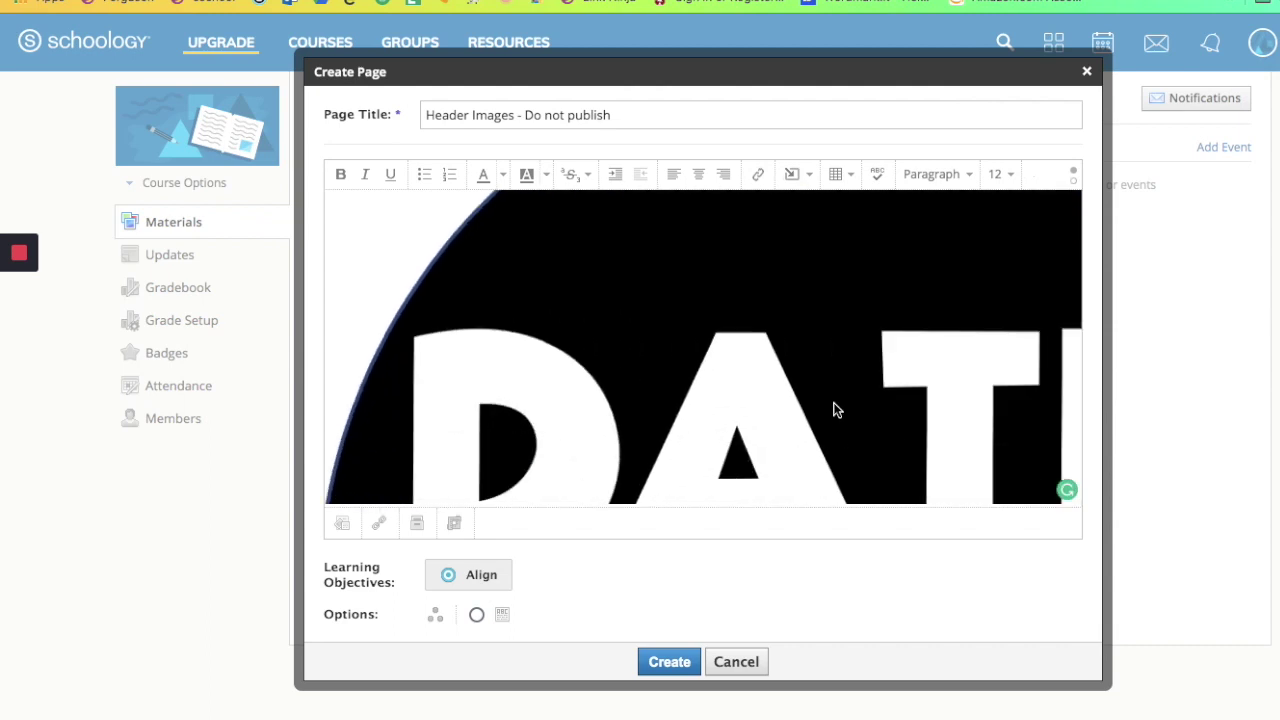
{"action": "left_click", "coordinate": [754, 382]}
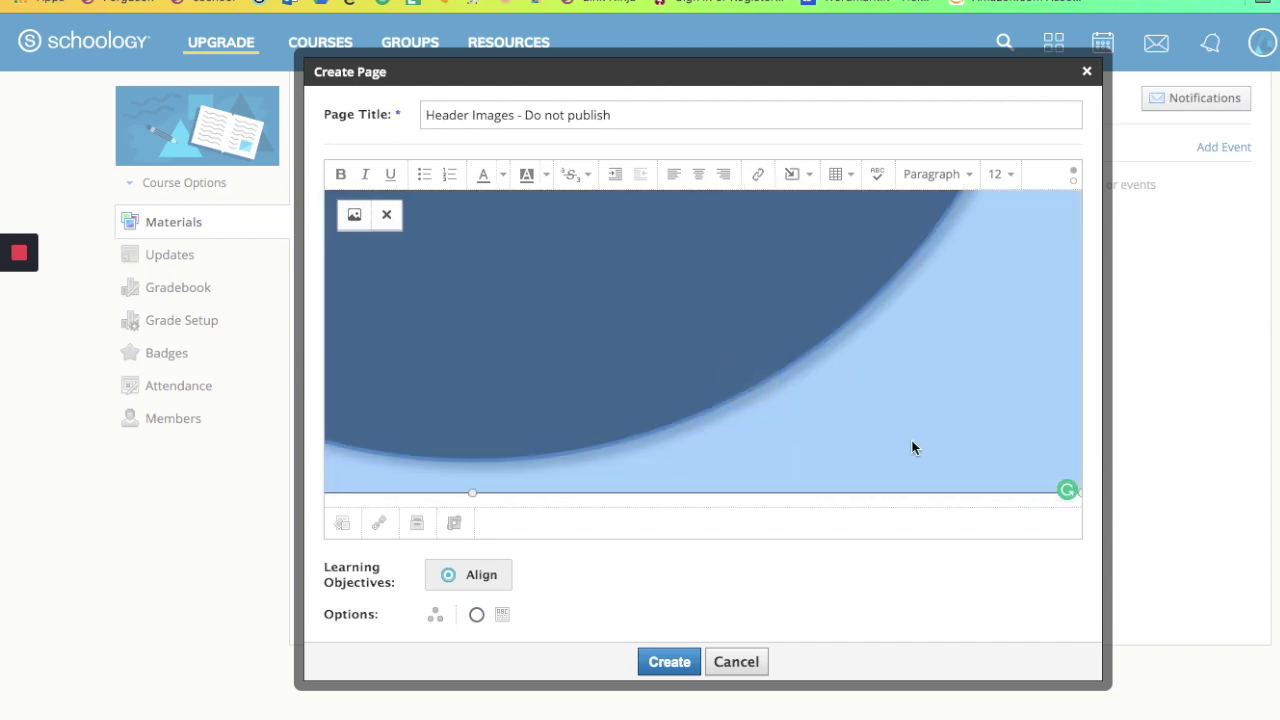
{"action": "scroll", "coordinate": [783, 399], "scroll_direction": "down", "scroll_amount": 1}
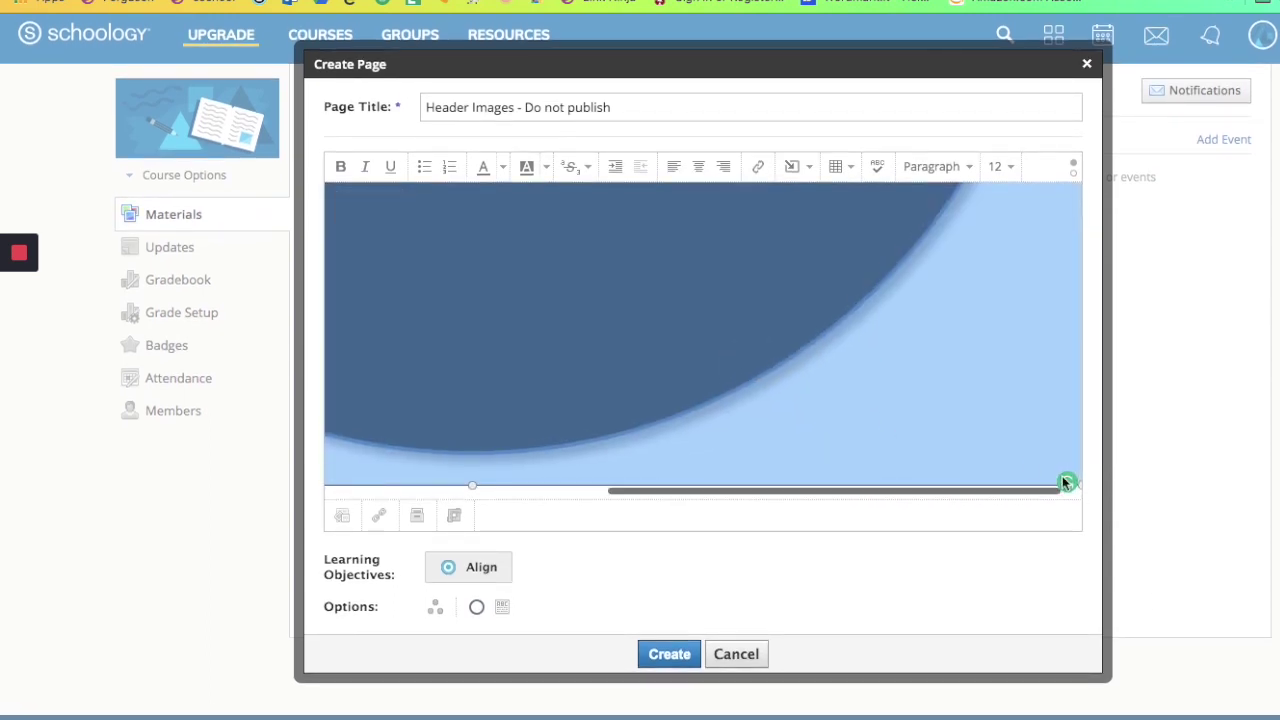
{"action": "left_click_drag", "start_coordinate": [1083, 486], "coordinate": [645, 207]}
{"action": "scroll", "coordinate": [645, 207], "scroll_direction": "up", "scroll_amount": 2}
{"action": "scroll", "coordinate": [629, 199], "scroll_direction": "down", "scroll_amount": 2}
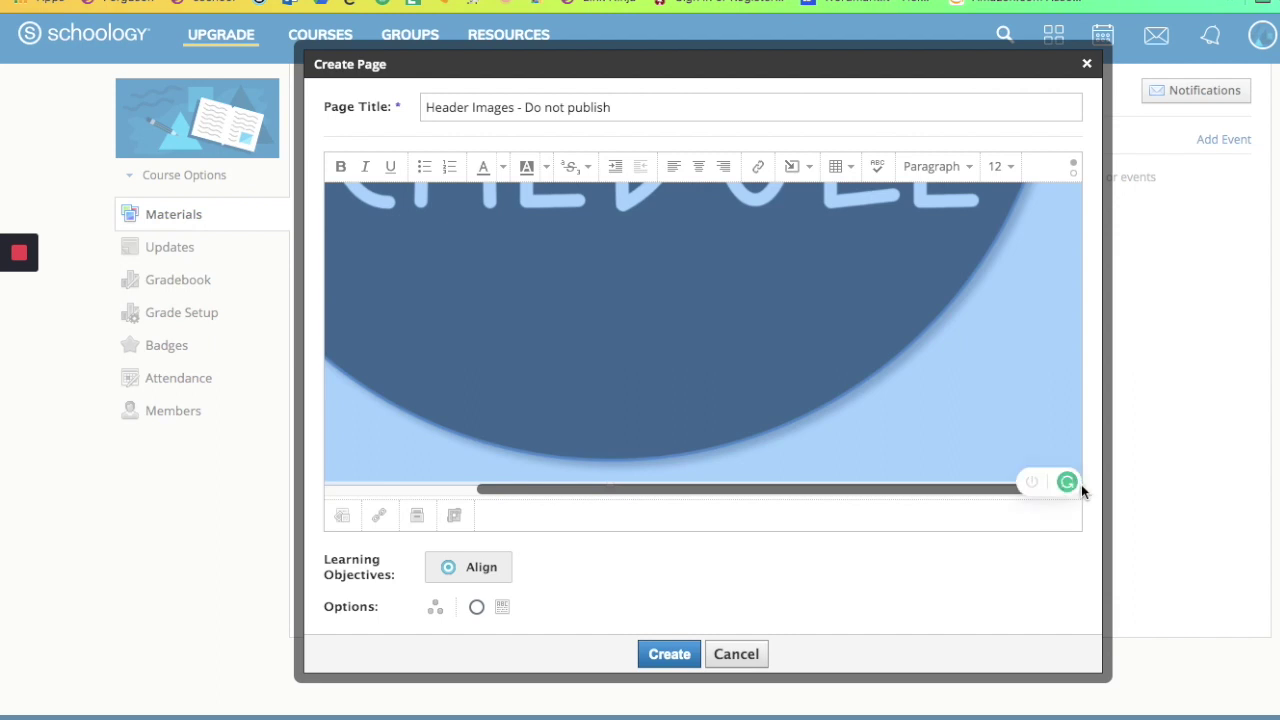
{"action": "scroll", "coordinate": [608, 436], "scroll_direction": "left", "scroll_amount": 4}
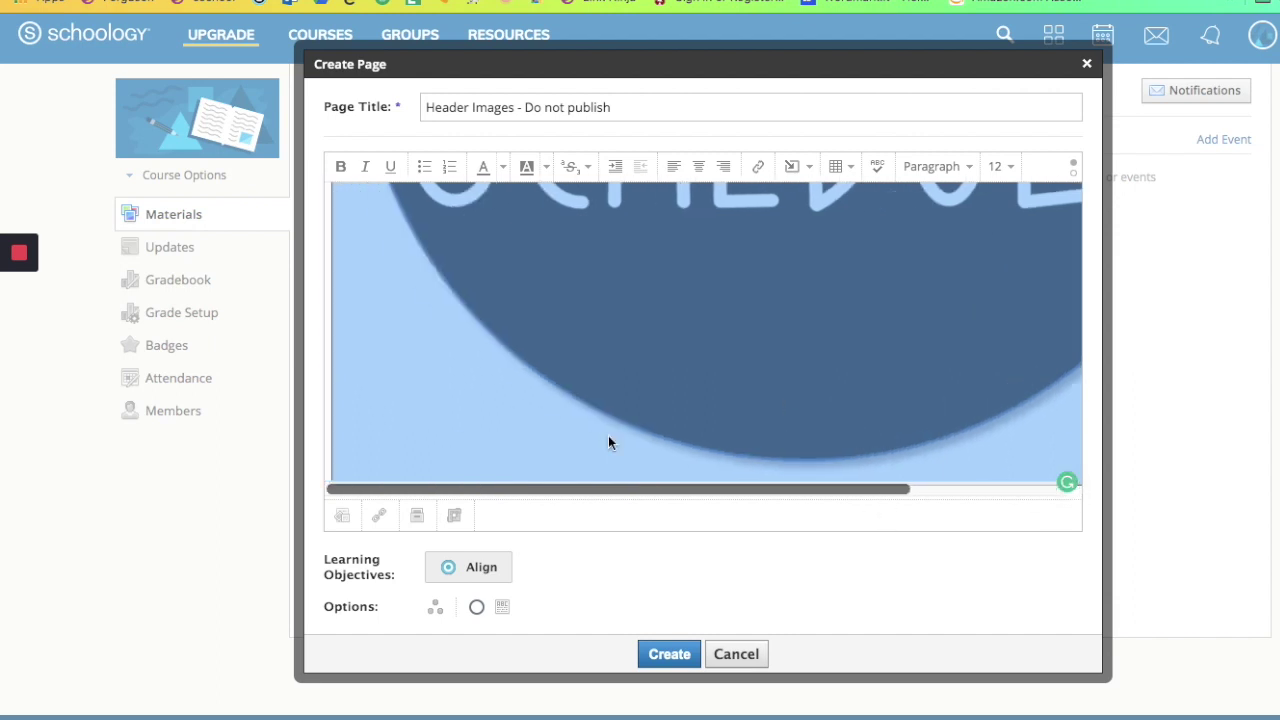
{"action": "scroll", "coordinate": [350, 448], "scroll_direction": "up", "scroll_amount": 10}
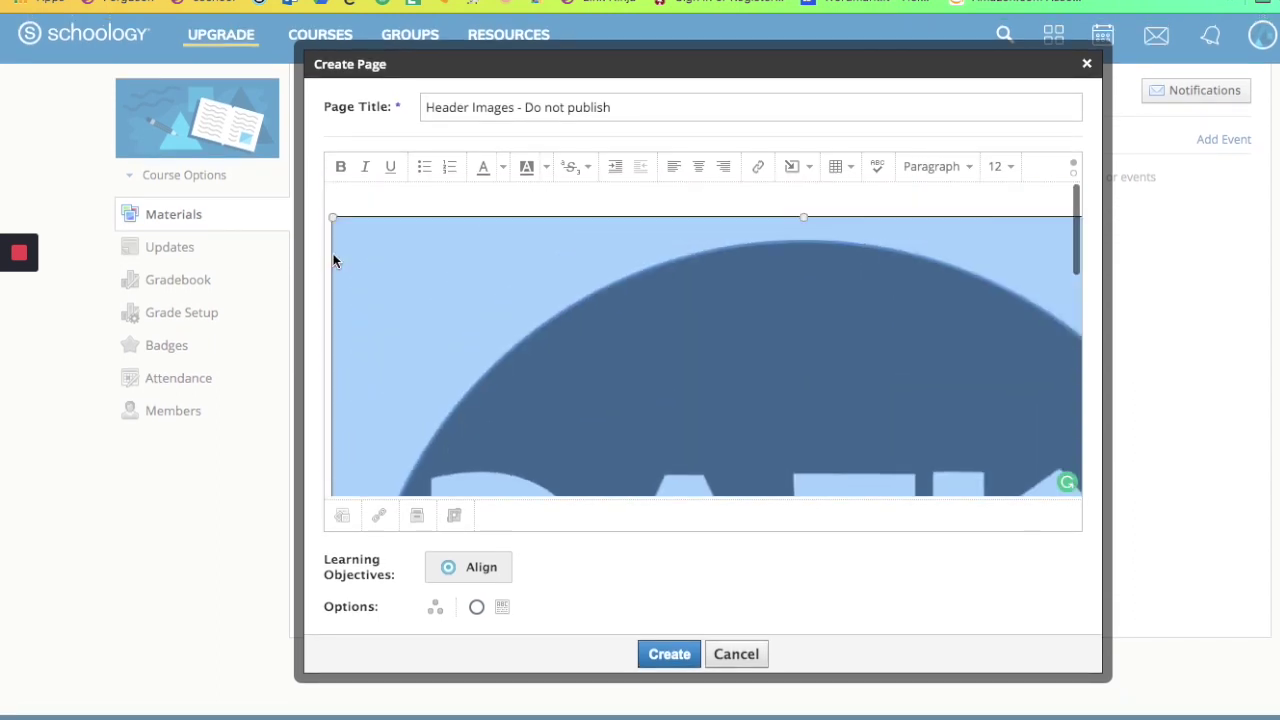
Shrink the Daily Schedule image down to button size and move it to the top line.
{"action": "left_click_drag", "start_coordinate": [334, 218], "coordinate": [641, 446]}
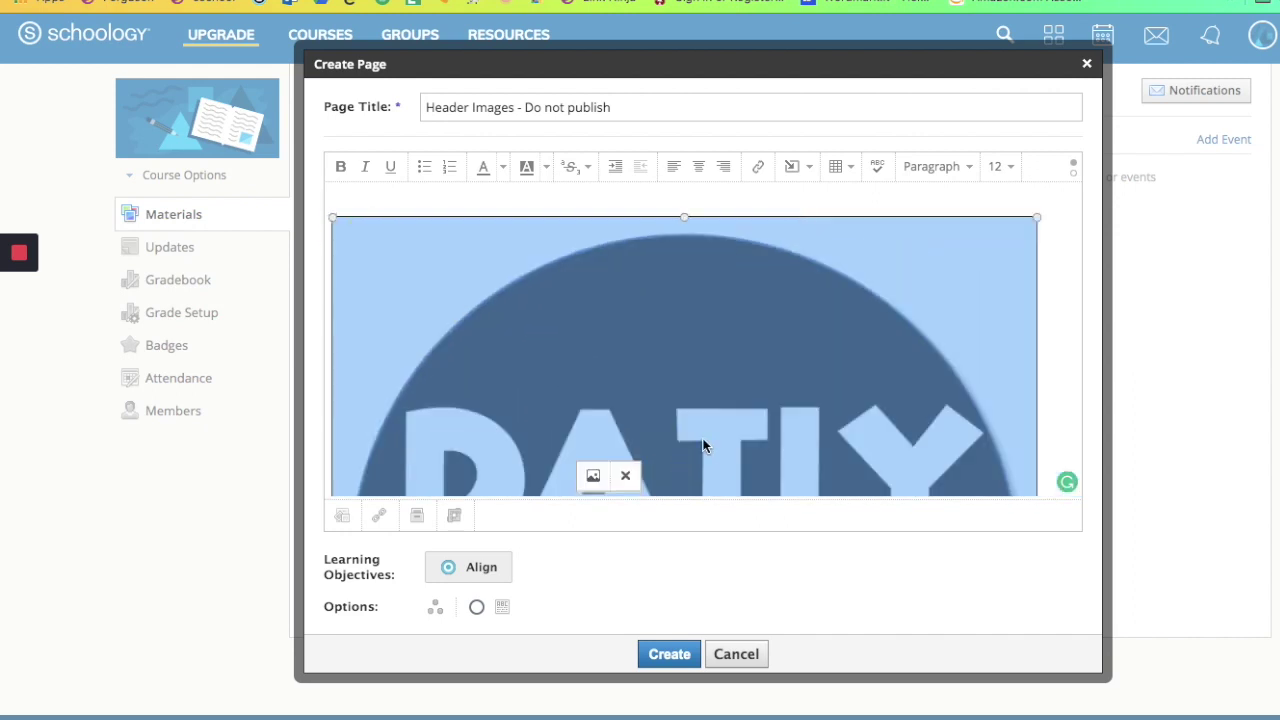
{"action": "left_click_drag", "start_coordinate": [333, 217], "coordinate": [506, 393]}
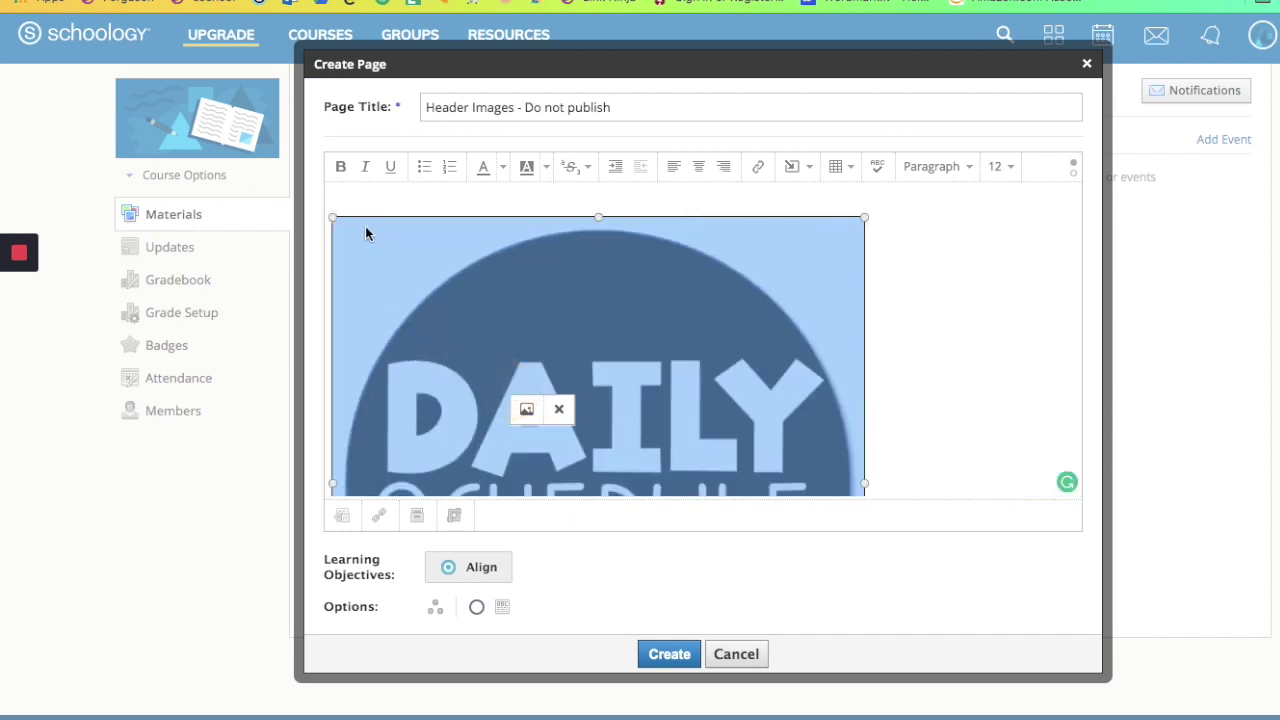
{"action": "left_click_drag", "start_coordinate": [332, 216], "coordinate": [578, 458]}
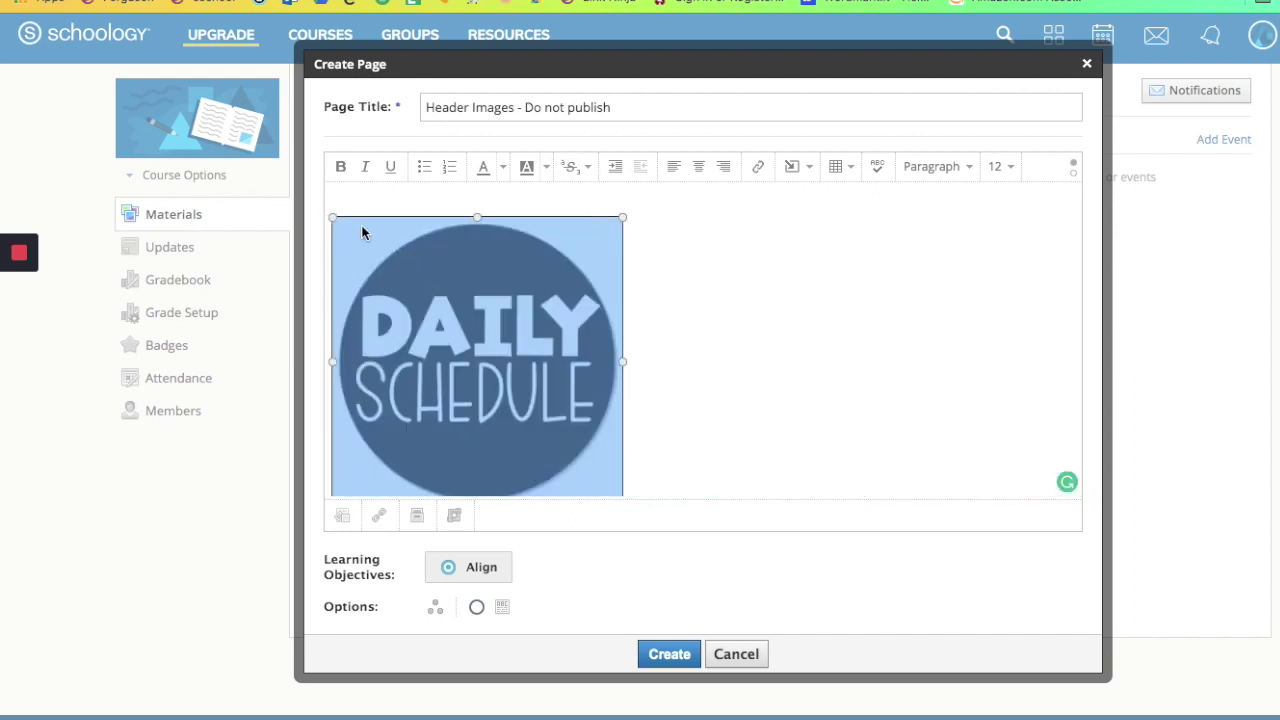
{"action": "left_click_drag", "start_coordinate": [336, 219], "coordinate": [515, 410]}
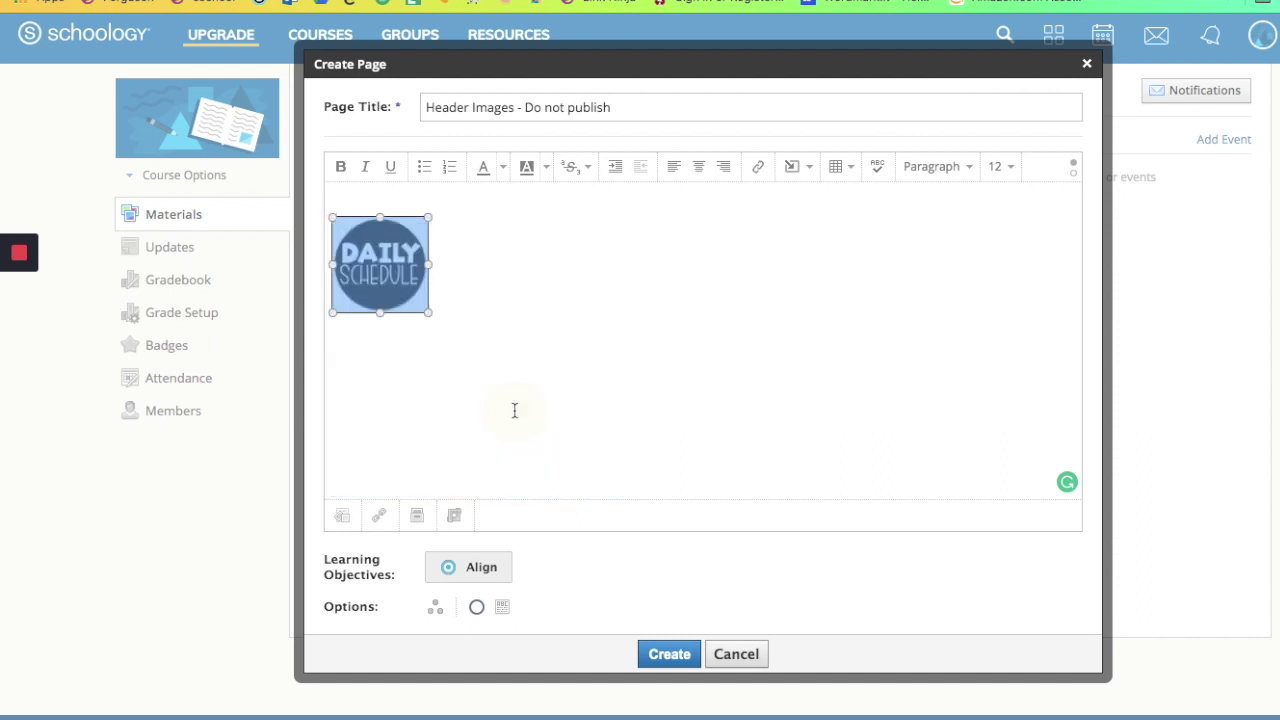
{"action": "left_click", "coordinate": [346, 200]}
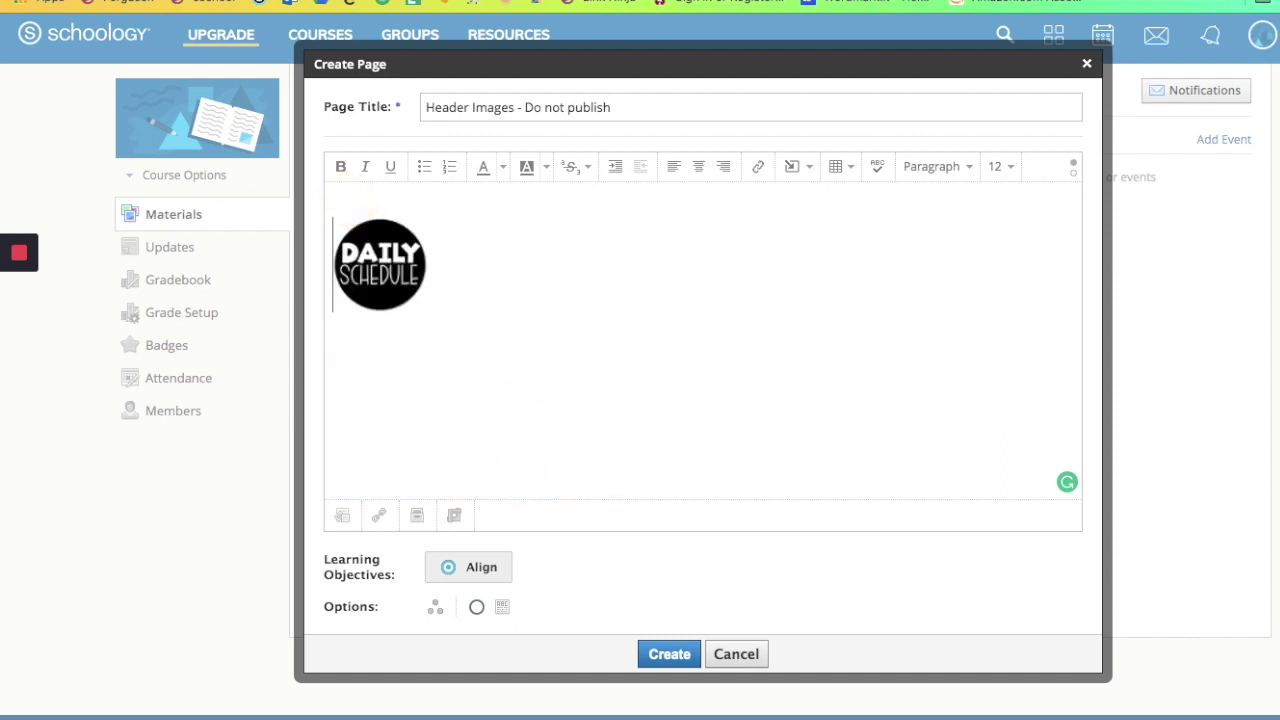
{"action": "key", "text": "Delete"}
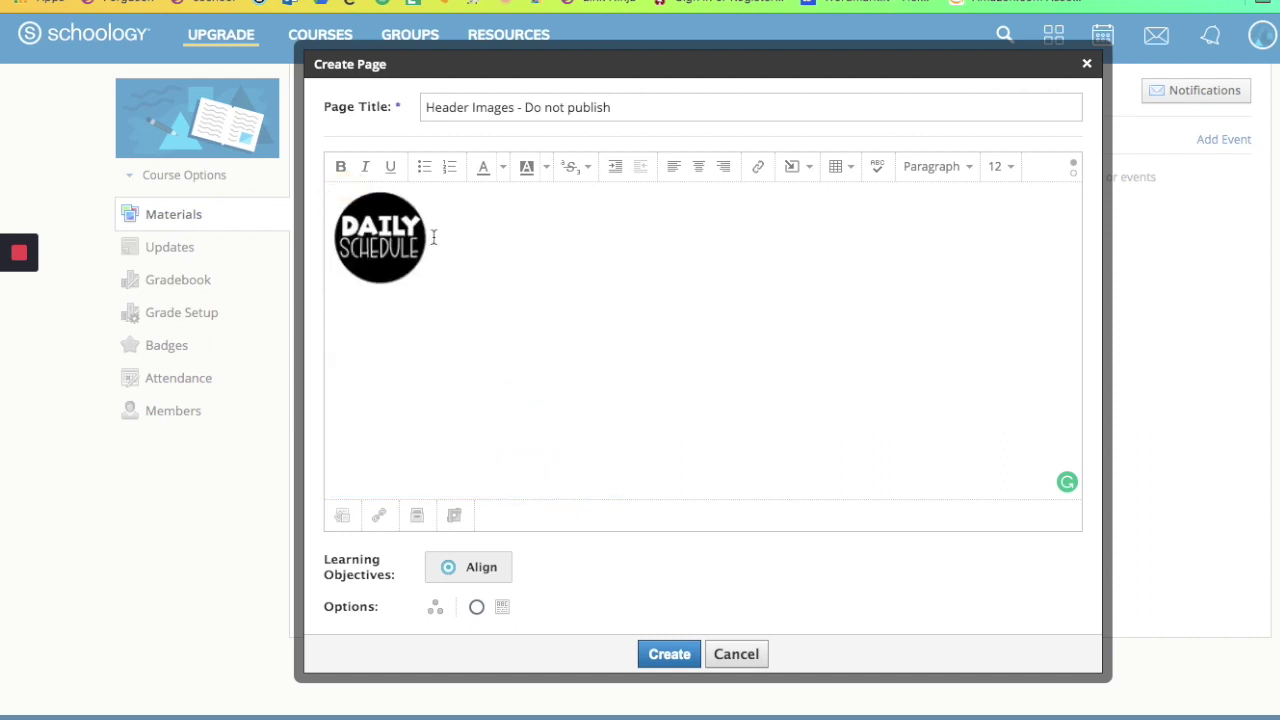
Insert Slide5.png, the Contact Info image, and set its size to 350 by 350.
{"action": "left_click", "coordinate": [797, 166]}
{"action": "left_click", "coordinate": [835, 200]}
{"action": "left_click", "coordinate": [600, 275]}
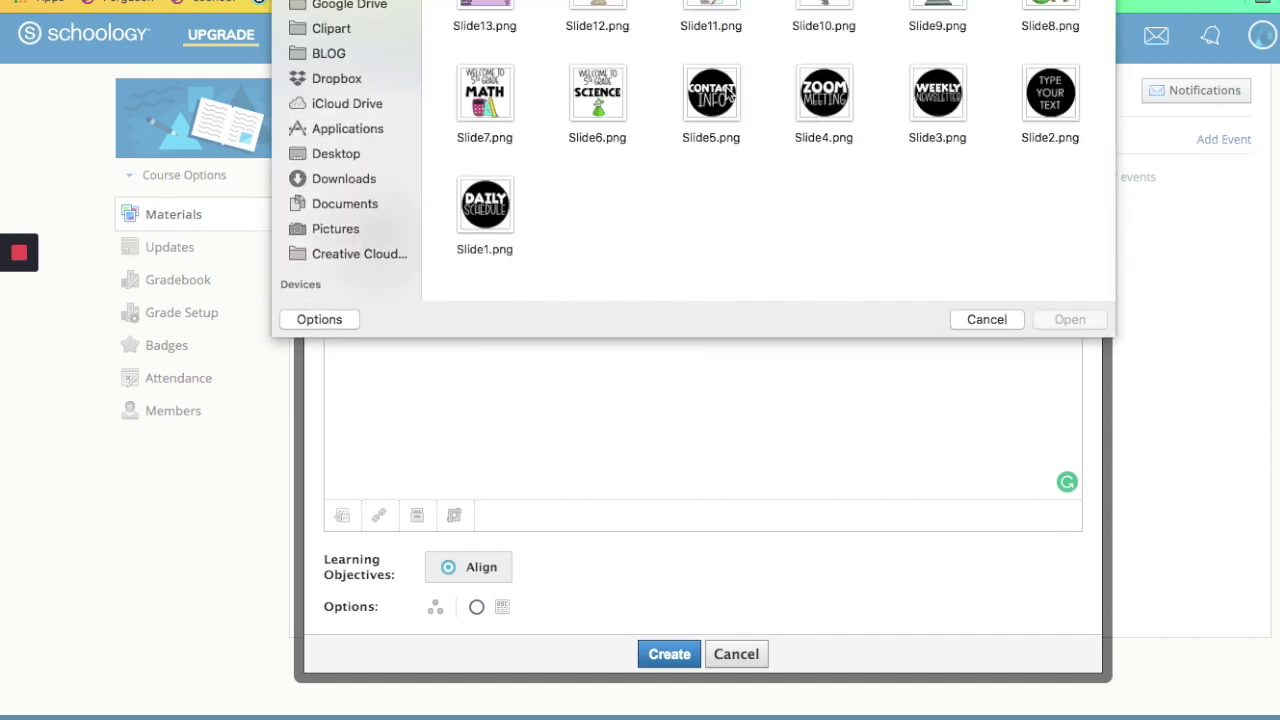
{"action": "double_click", "coordinate": [716, 90]}
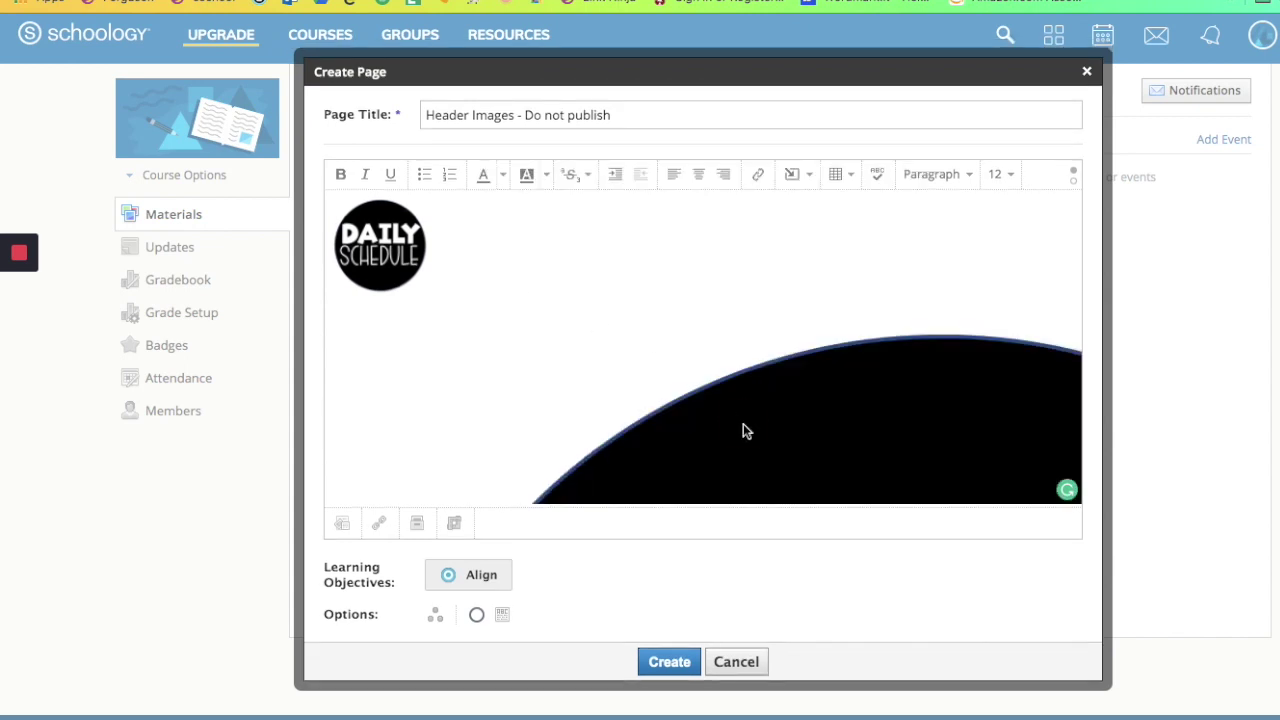
{"action": "left_click", "coordinate": [743, 423]}
{"action": "left_click", "coordinate": [354, 324]}
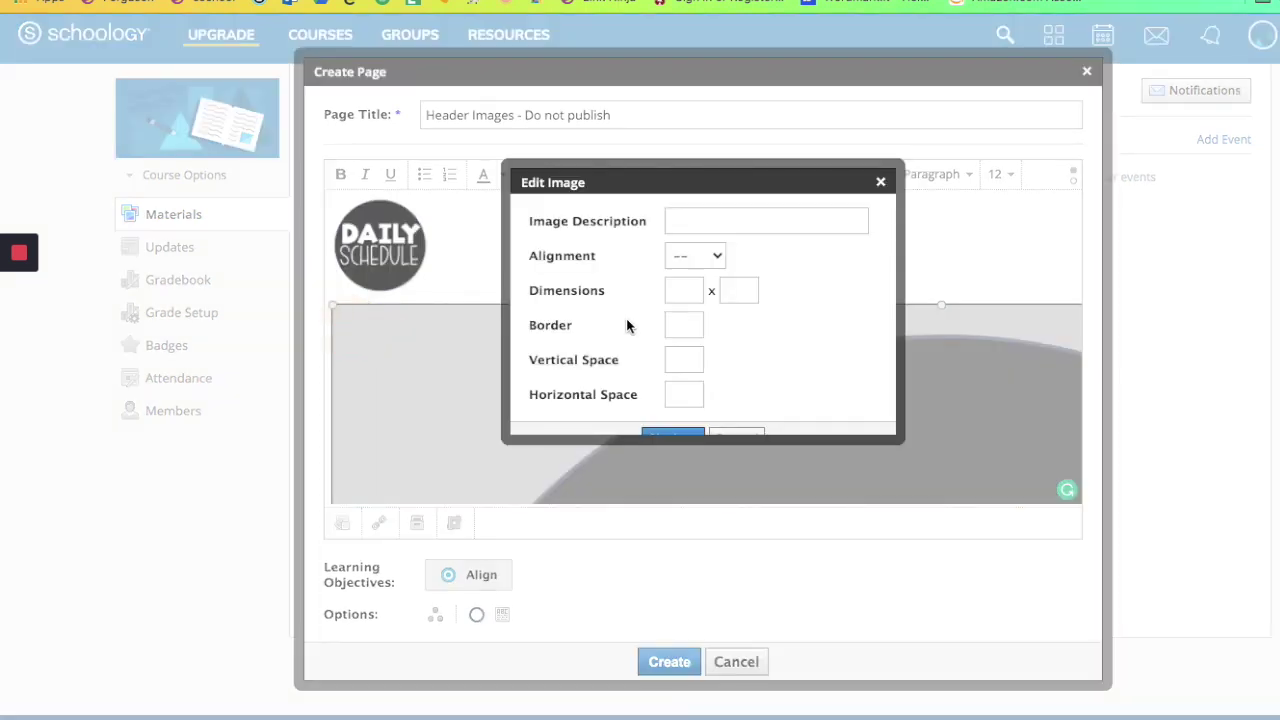
{"action": "left_click", "coordinate": [676, 297]}
{"action": "type", "text": "3"}
{"action": "type", "text": "350"}
{"action": "key", "text": "Return"}
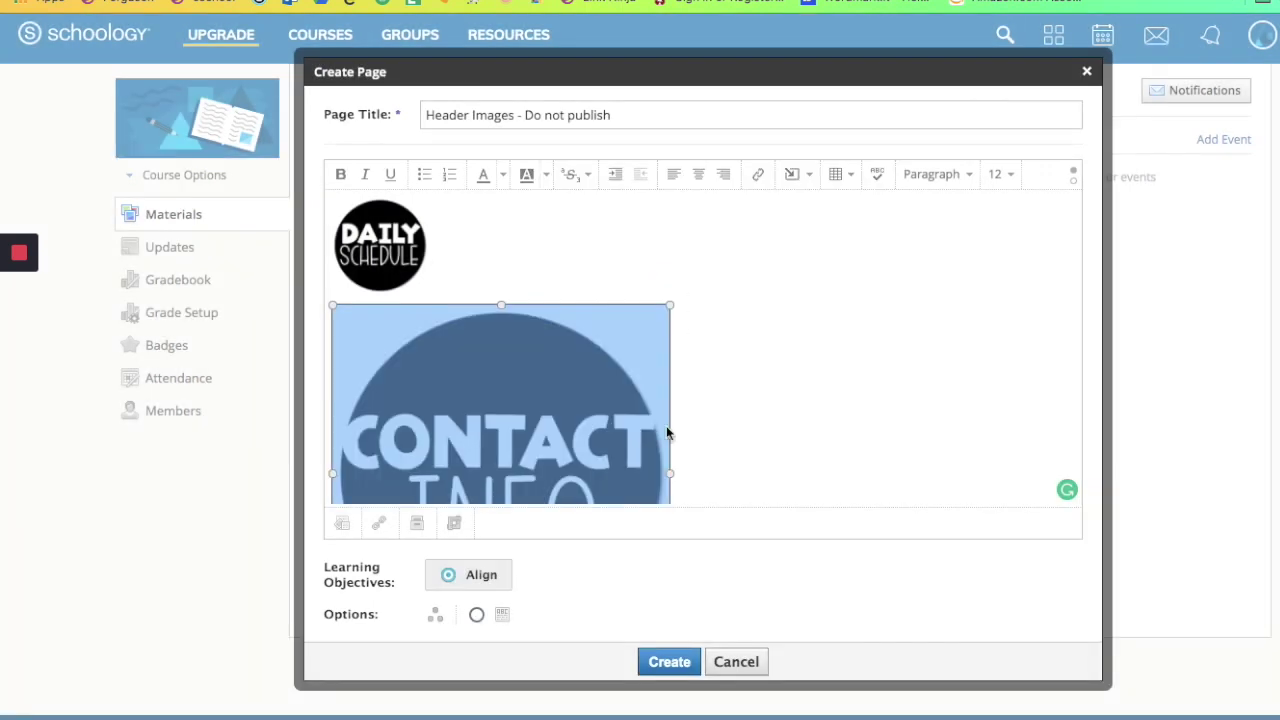
Resize the Contact Info image by its handles to match Daily Schedule.
{"action": "scroll", "coordinate": [668, 440], "scroll_direction": "down", "scroll_amount": 2}
{"action": "left_click_drag", "start_coordinate": [670, 490], "coordinate": [463, 282]}
{"action": "left_click_drag", "start_coordinate": [400, 371], "coordinate": [525, 288]}
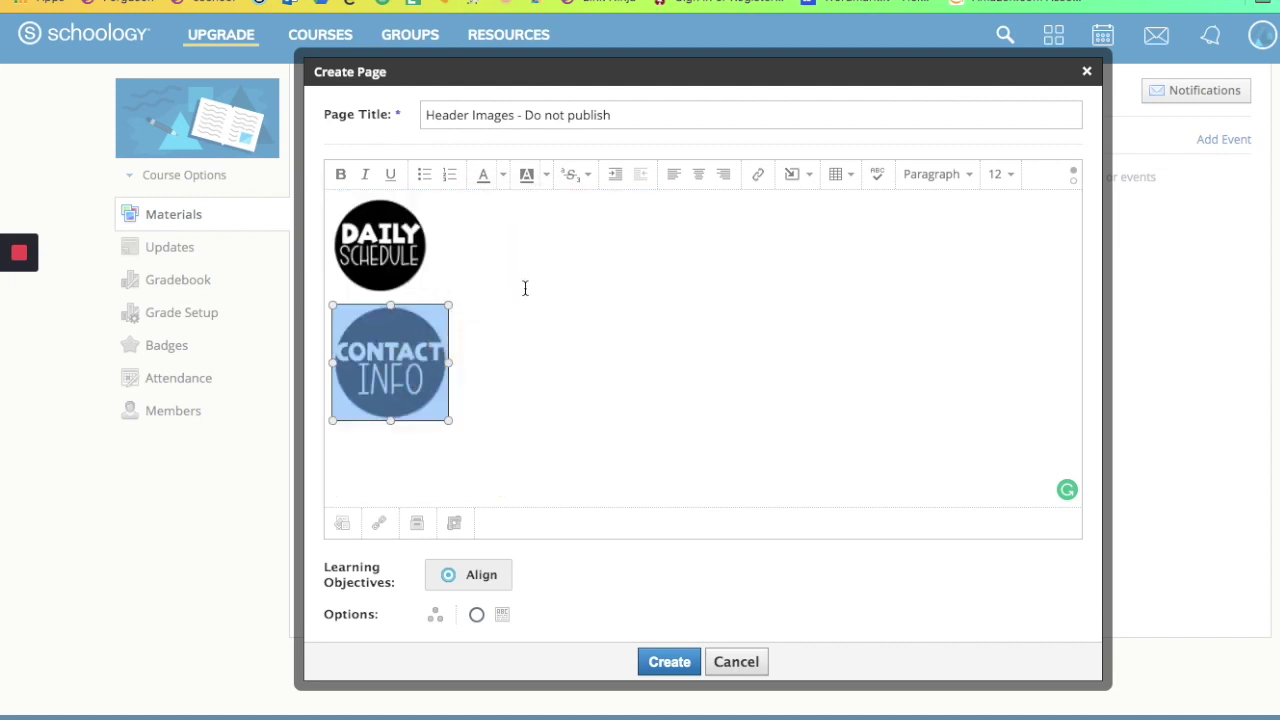
{"action": "left_click_drag", "start_coordinate": [449, 423], "coordinate": [463, 257]}
{"action": "left_click", "coordinate": [391, 323]}
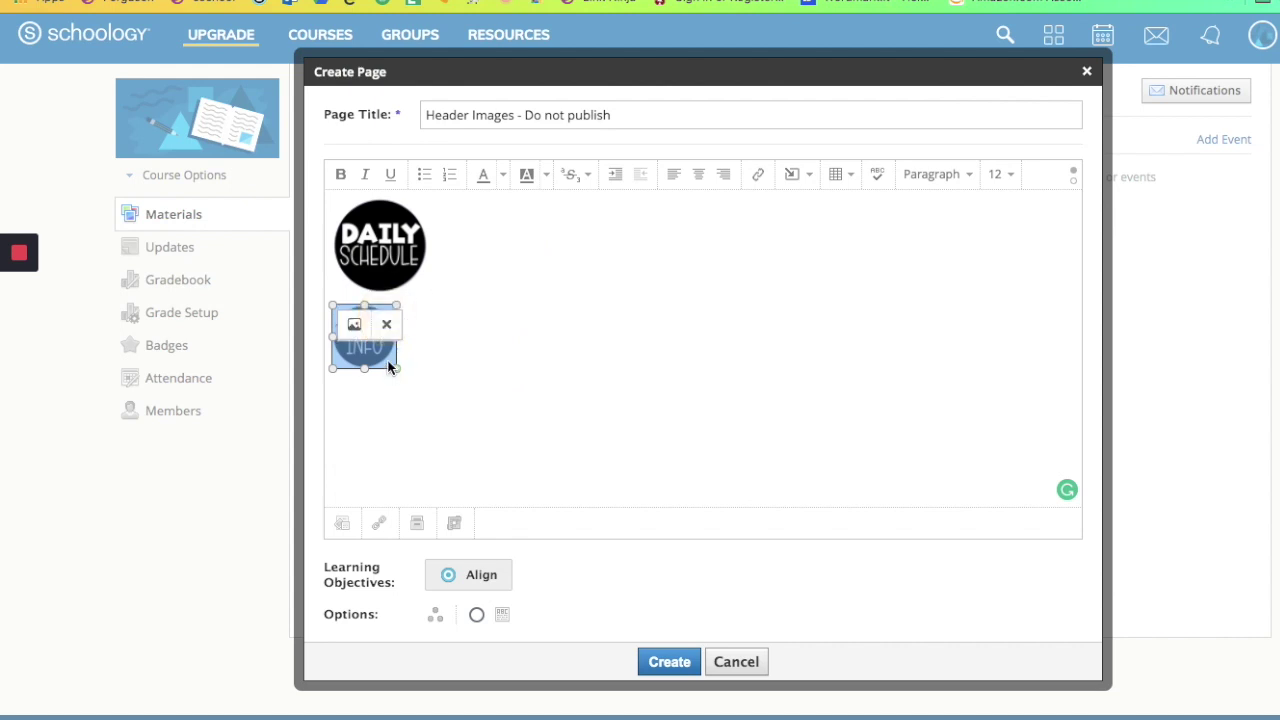
{"action": "left_click_drag", "start_coordinate": [396, 368], "coordinate": [371, 348]}
{"action": "left_click", "coordinate": [353, 408]}
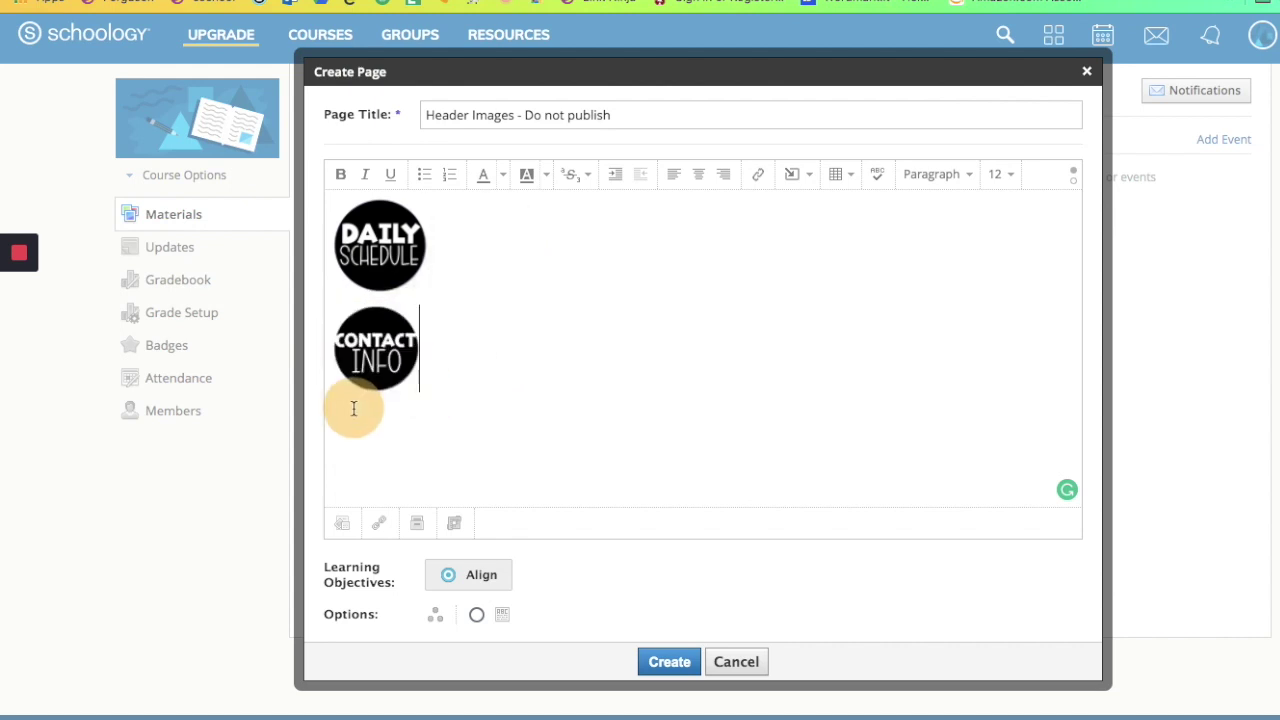
Move the Contact Info image up beside Daily Schedule on the top line.
{"action": "left_click_drag", "start_coordinate": [376, 348], "coordinate": [432, 248]}
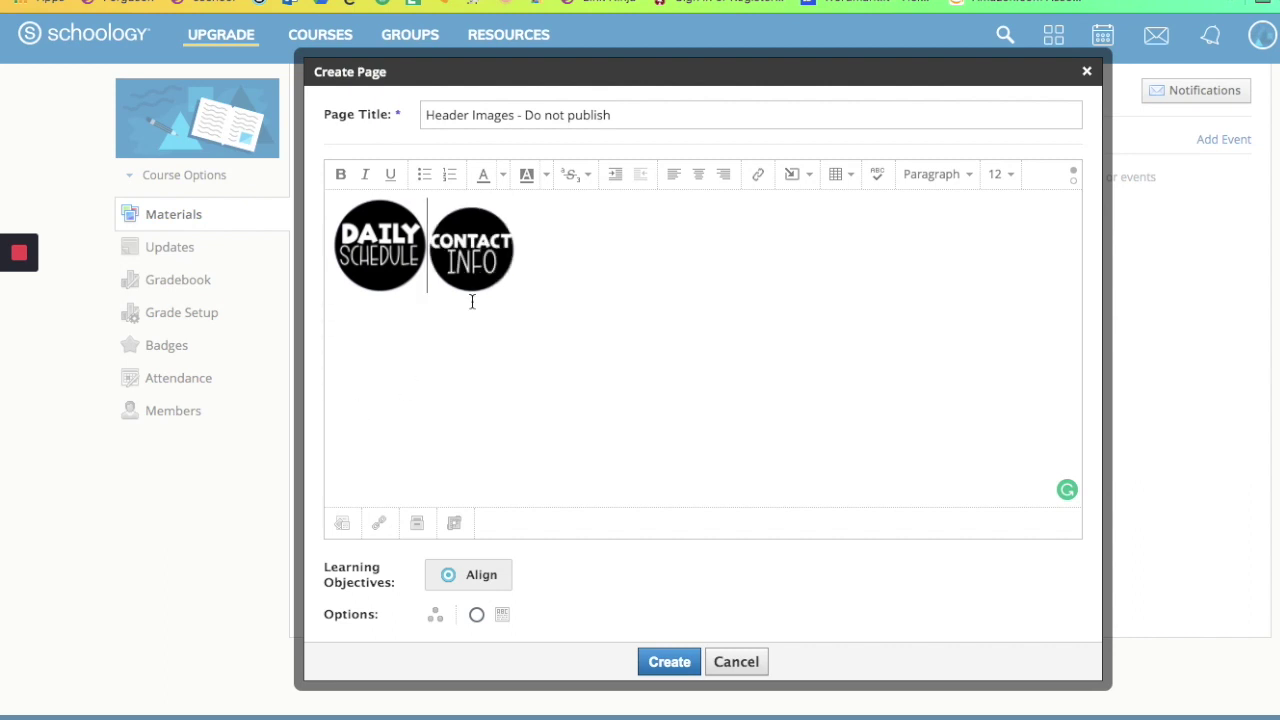
{"action": "left_click_drag", "start_coordinate": [471, 297], "coordinate": [523, 204]}
{"action": "left_click", "coordinate": [609, 286]}
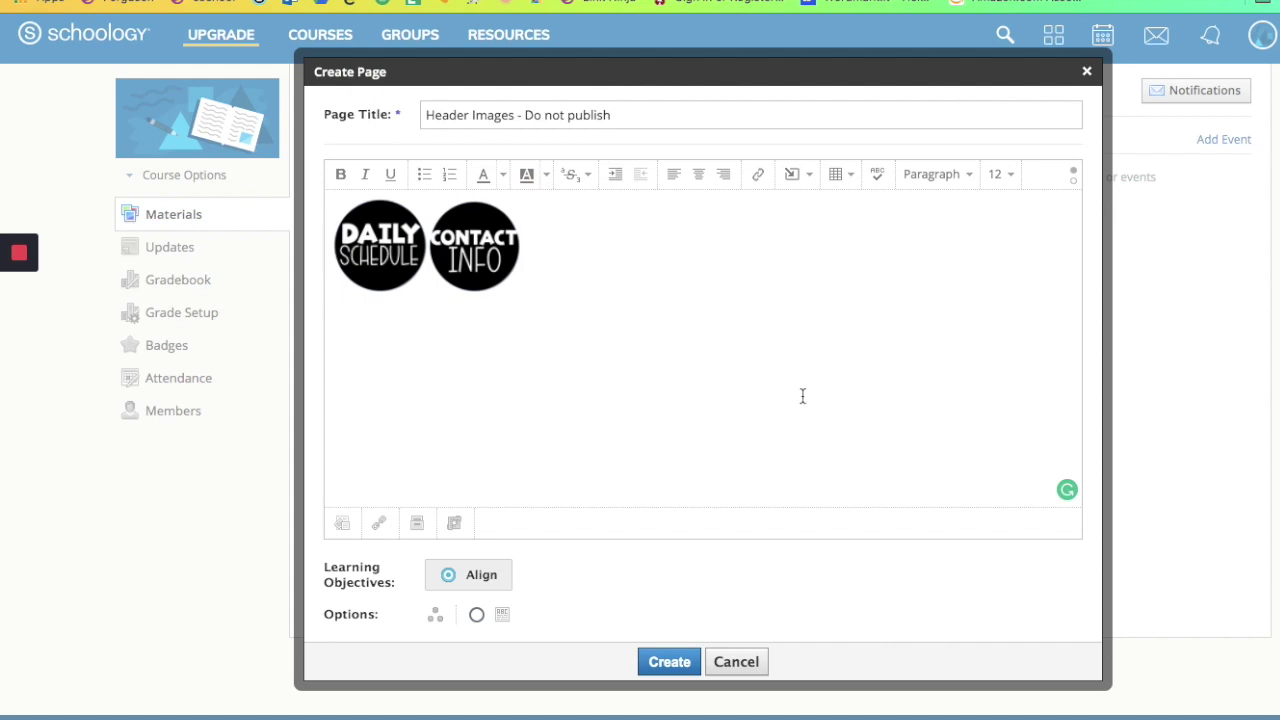
{"action": "left_click", "coordinate": [794, 175]}
Insert Slide4.png, the Zoom Meeting circle image, into the page.
{"action": "left_click", "coordinate": [820, 212]}
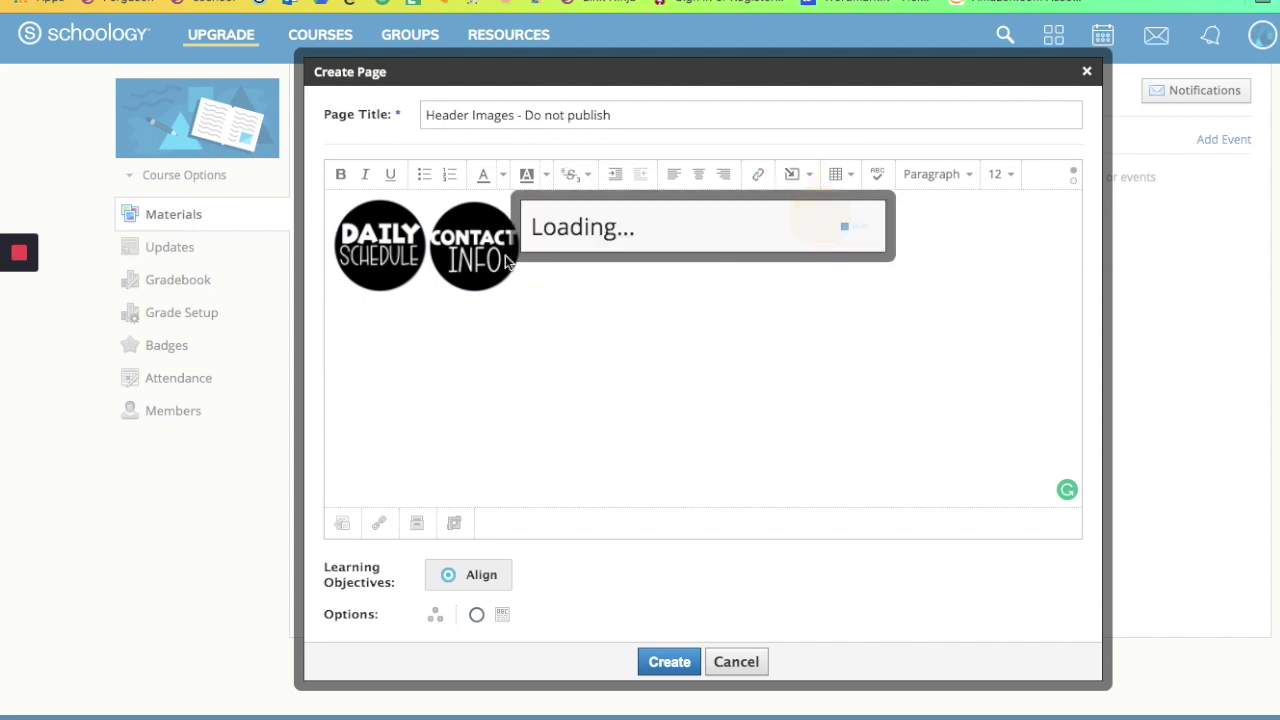
{"action": "left_click", "coordinate": [593, 279]}
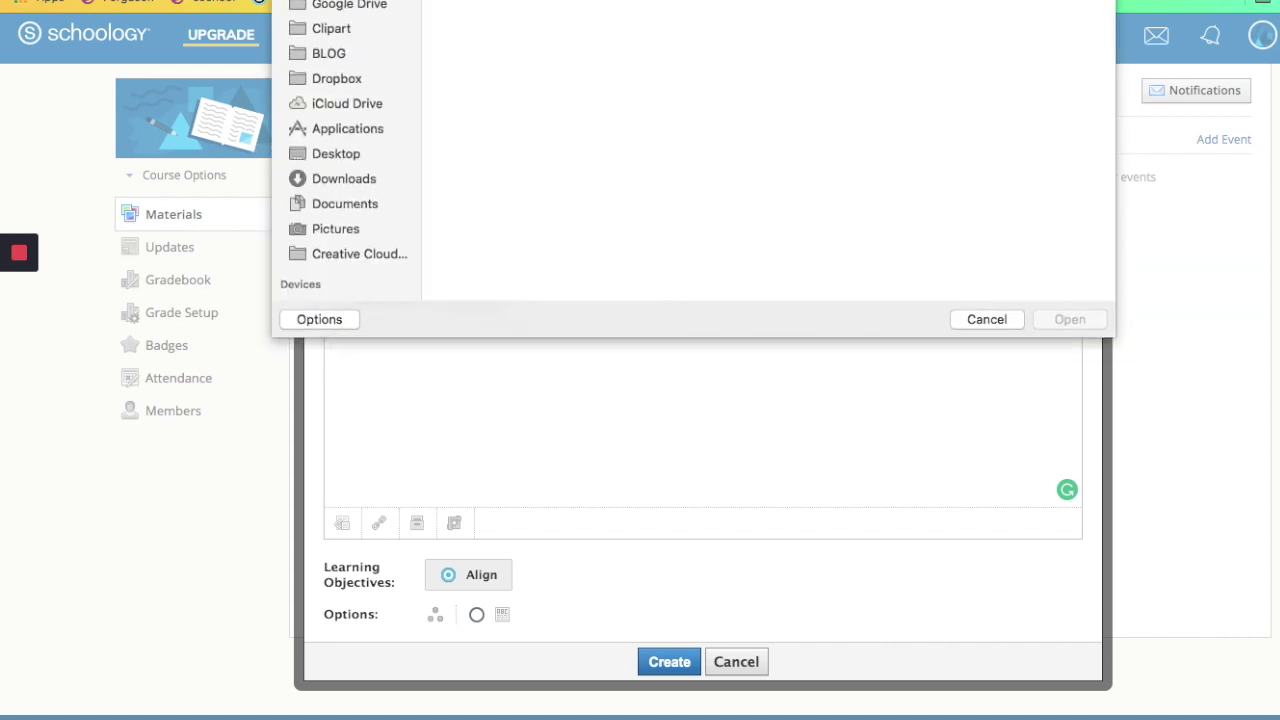
{"action": "double_click", "coordinate": [848, 102]}
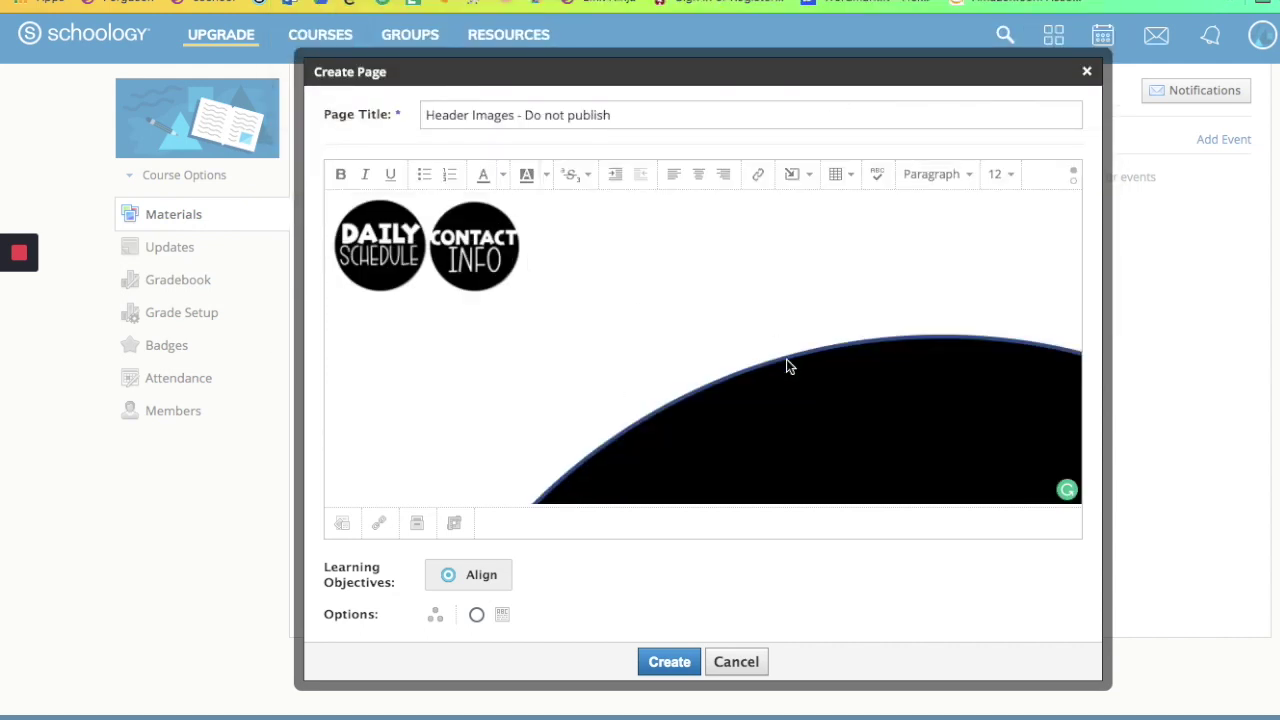
Resize the Zoom Meeting image to 100x100 and move it up beside Contact Info.
{"action": "left_click", "coordinate": [772, 419]}
{"action": "left_click", "coordinate": [354, 324]}
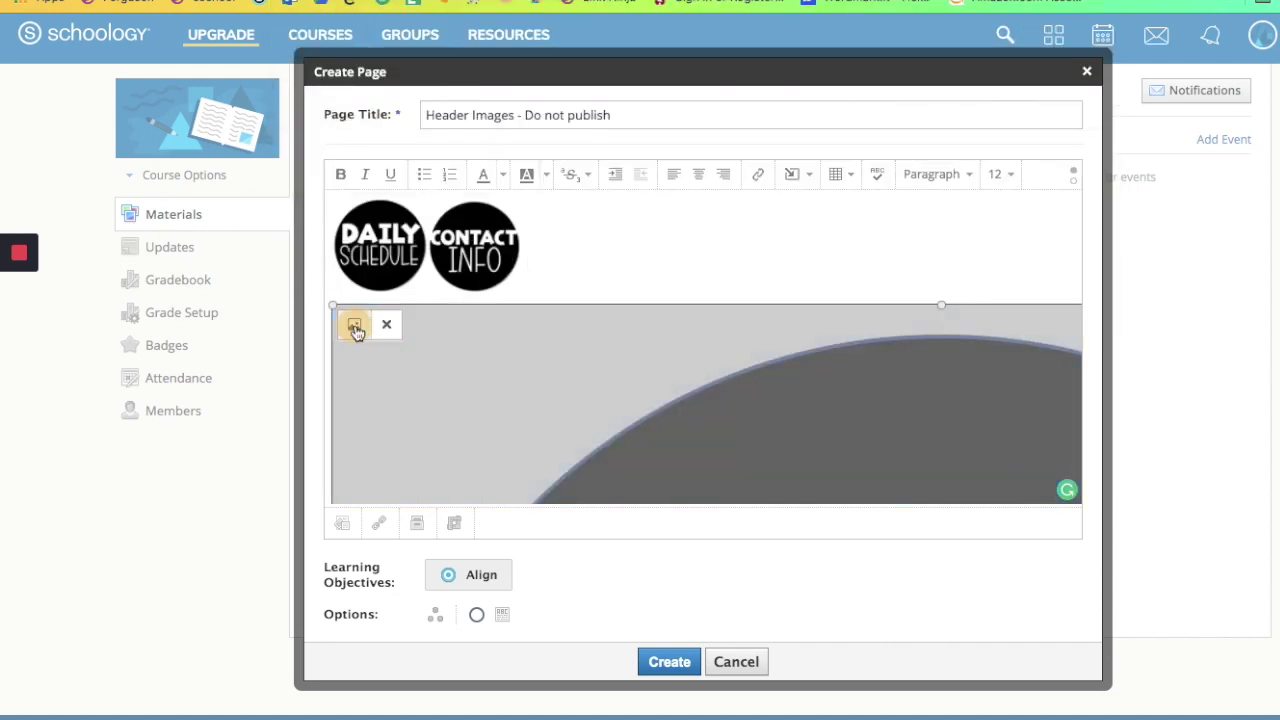
{"action": "left_click", "coordinate": [681, 292]}
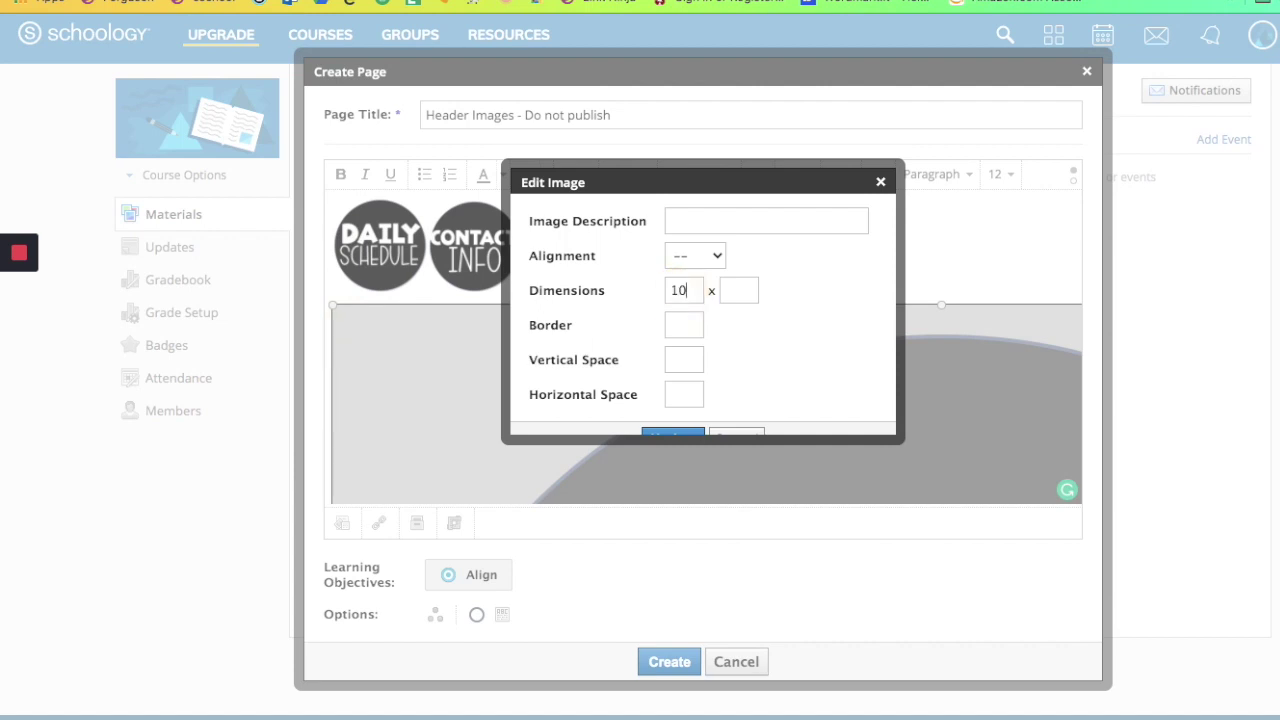
{"action": "type", "text": "10"}
{"action": "left_click", "coordinate": [684, 289]}
{"action": "type", "text": "00"}
{"action": "key", "text": "Return"}
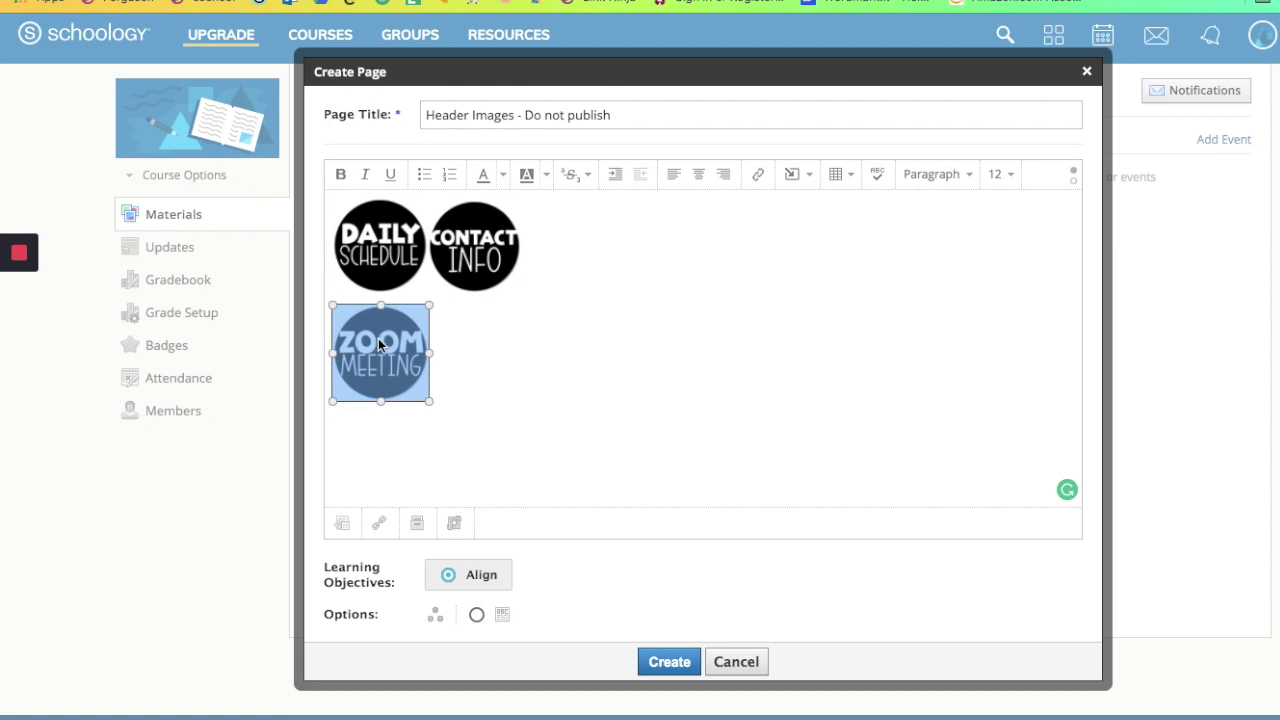
{"action": "left_click", "coordinate": [561, 289]}
{"action": "left_click", "coordinate": [346, 424]}
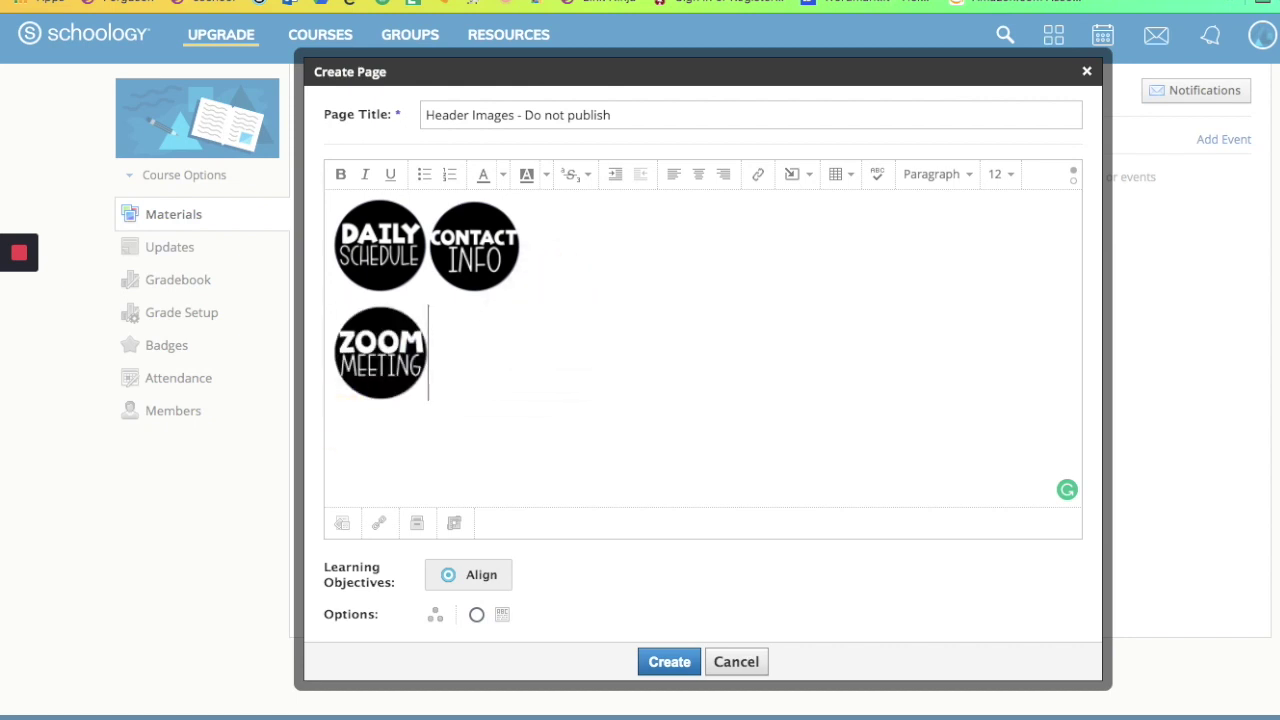
{"action": "key", "text": "BackSpace"}
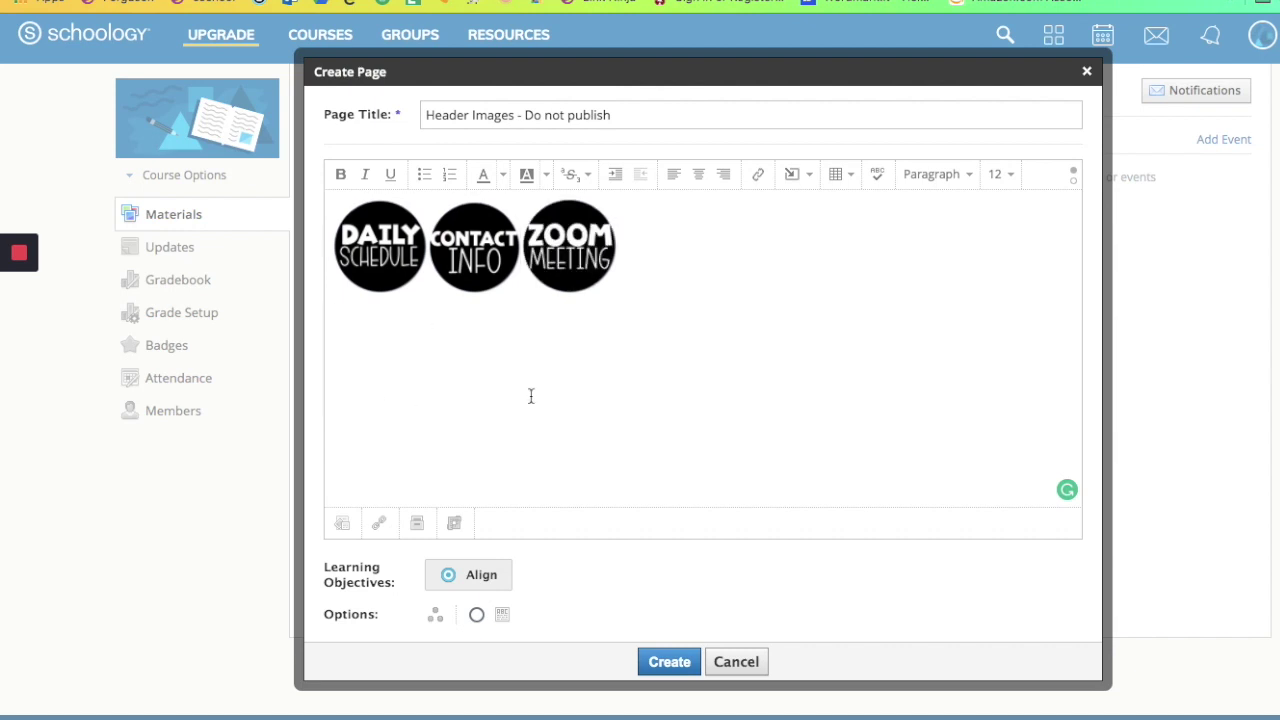
Insert Slide3.png, the Weekly Newsletter circle image, into the page.
{"action": "left_click", "coordinate": [800, 176]}
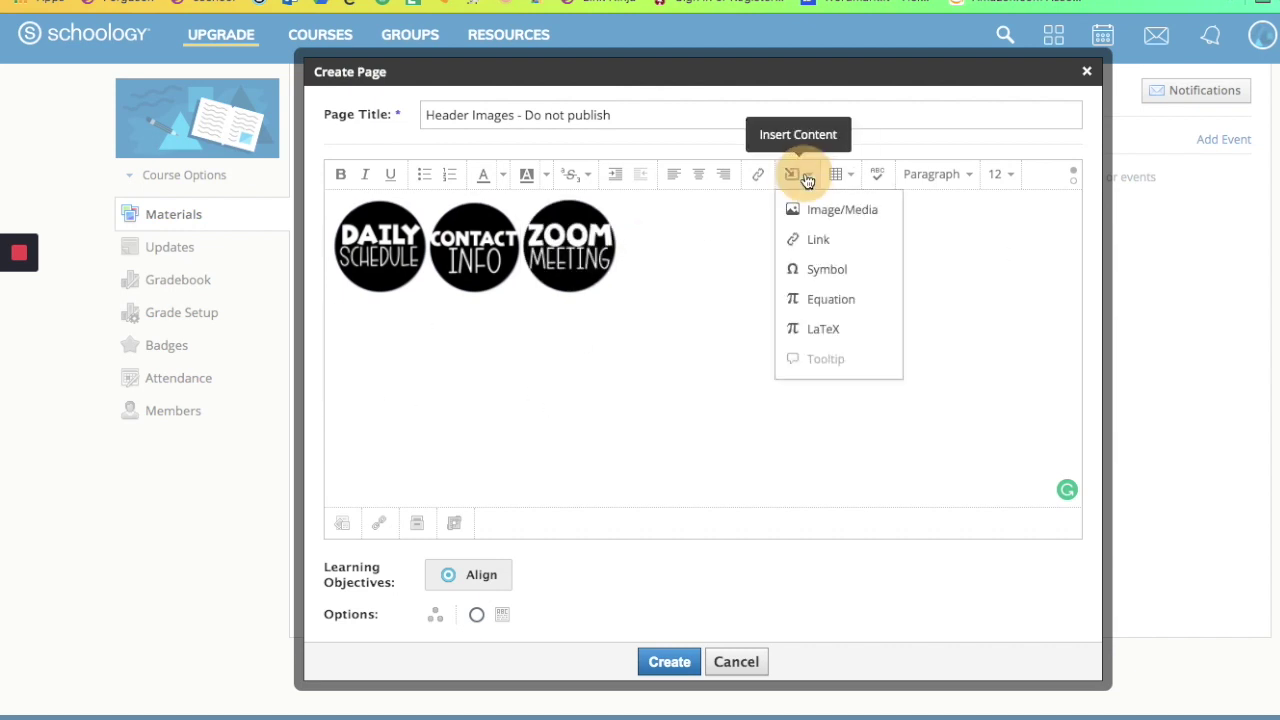
{"action": "left_click", "coordinate": [806, 212]}
{"action": "left_click", "coordinate": [606, 271]}
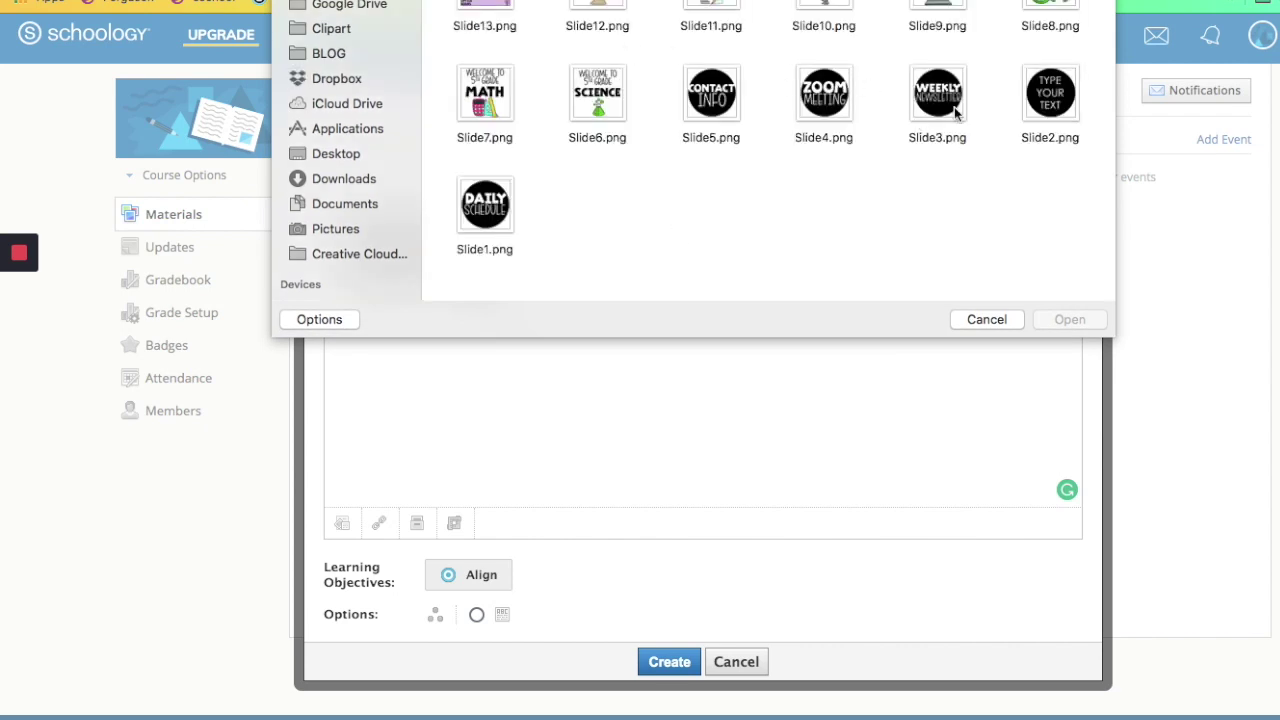
{"action": "double_click", "coordinate": [950, 108]}
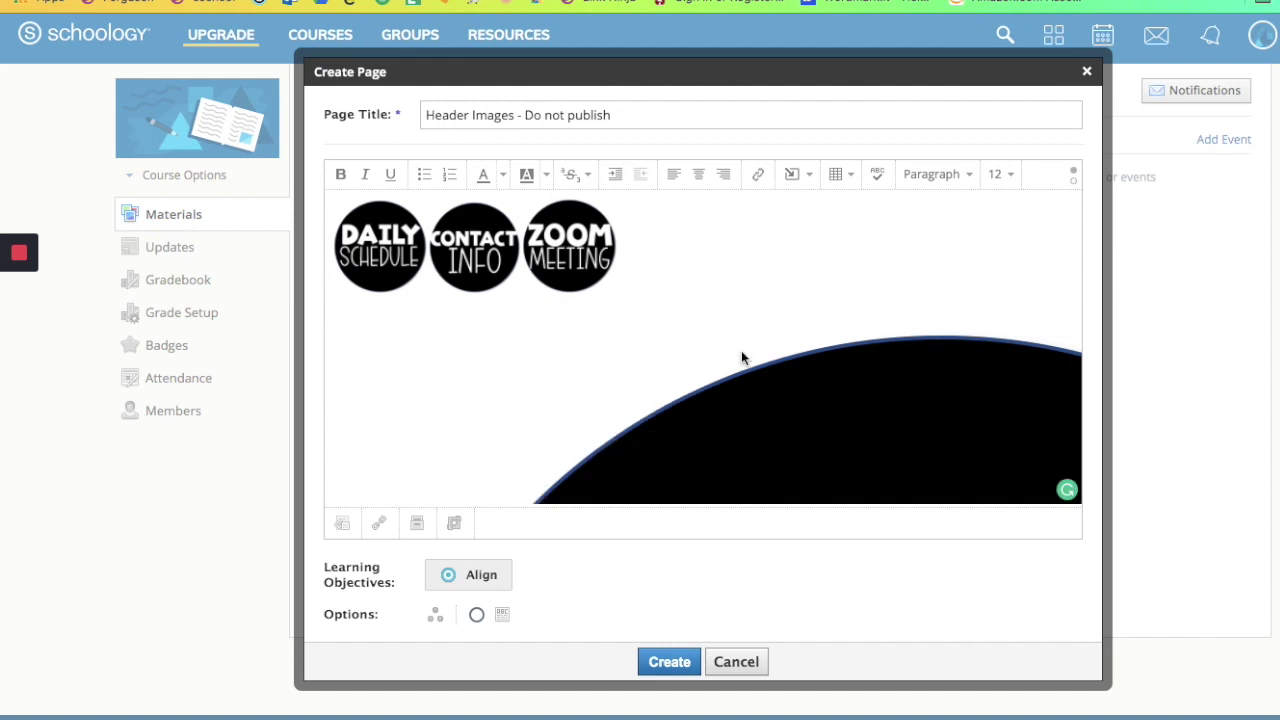
Shrink the Weekly Newsletter image to match the other button sizes.
{"action": "left_click", "coordinate": [775, 391]}
{"action": "left_click", "coordinate": [354, 325]}
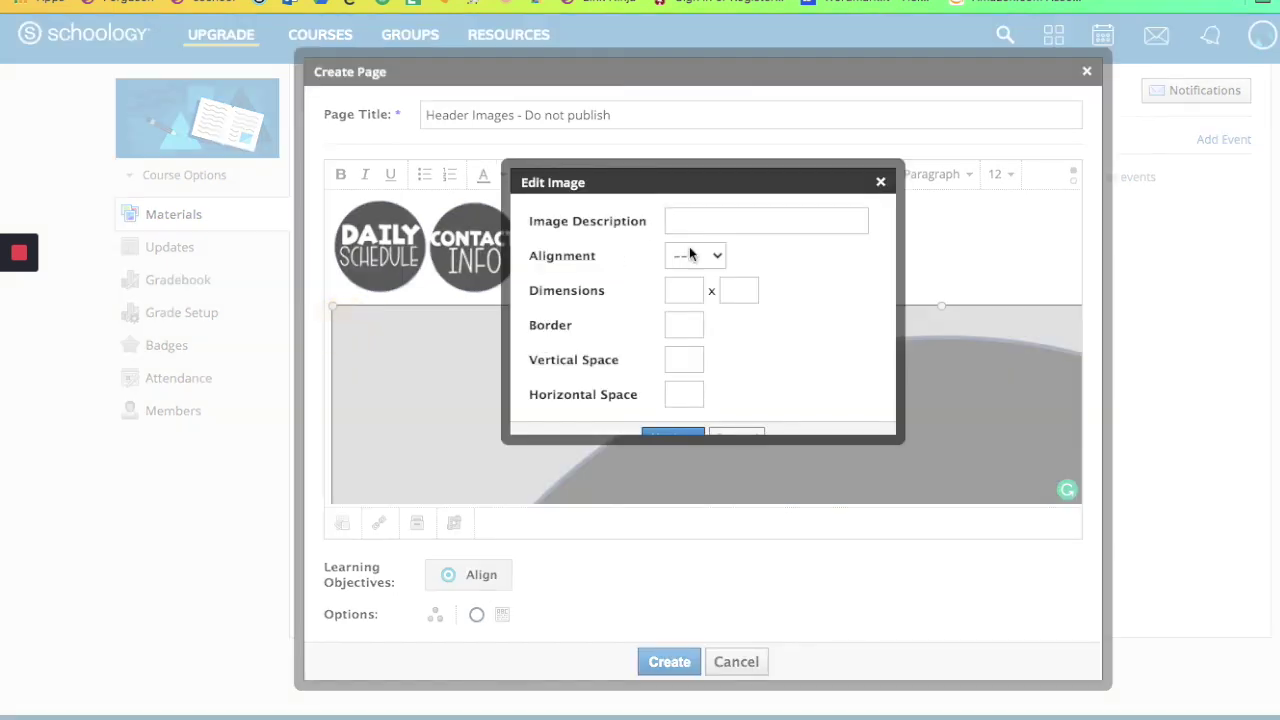
{"action": "left_click", "coordinate": [680, 290]}
{"action": "type", "text": "100"}
{"action": "key", "text": "Return"}
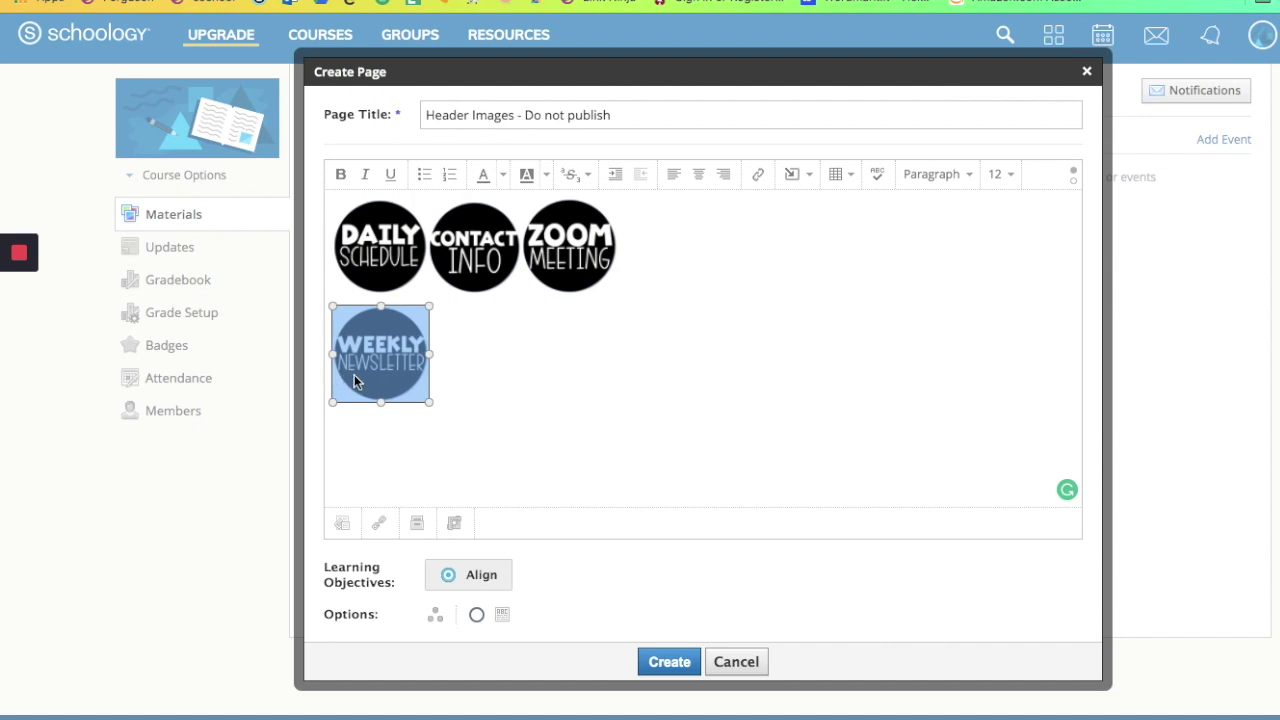
{"action": "left_click", "coordinate": [523, 376]}
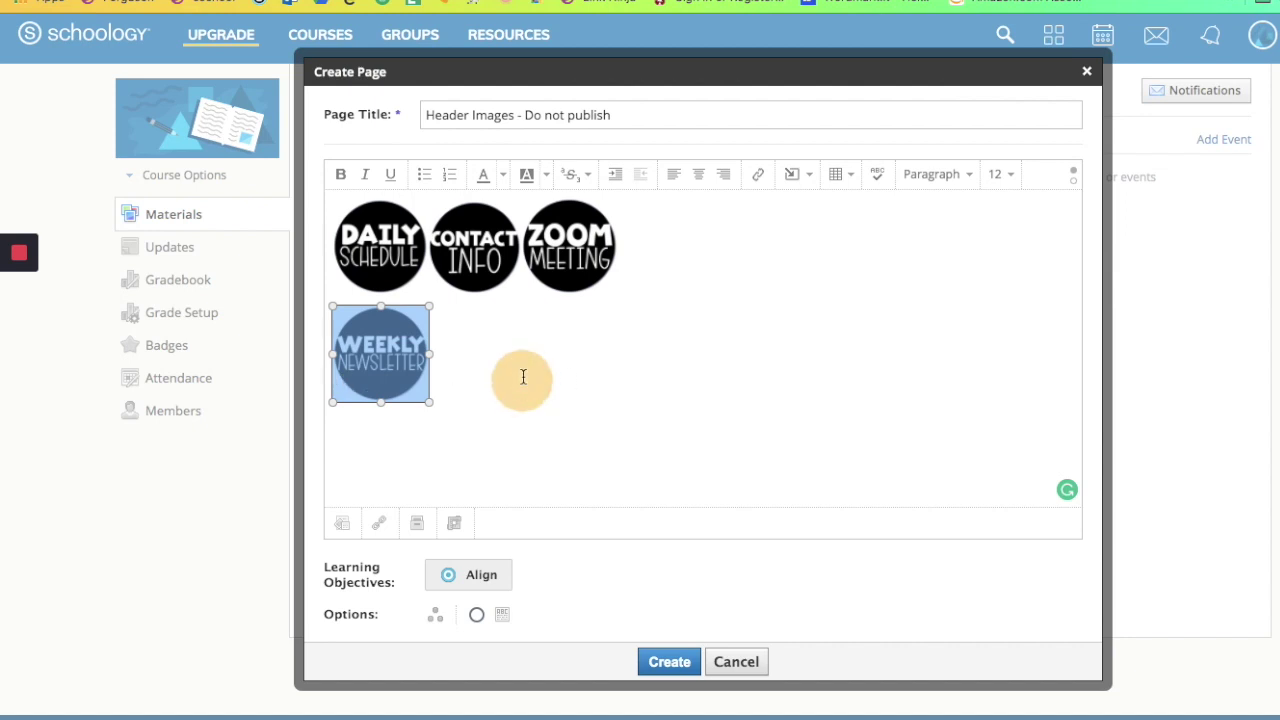
Pull the Weekly Newsletter image up beside Zoom Meeting to complete the four-button row.
{"action": "left_click", "coordinate": [447, 349]}
{"action": "key", "text": "Left"}
{"action": "key", "text": "BackSpace"}
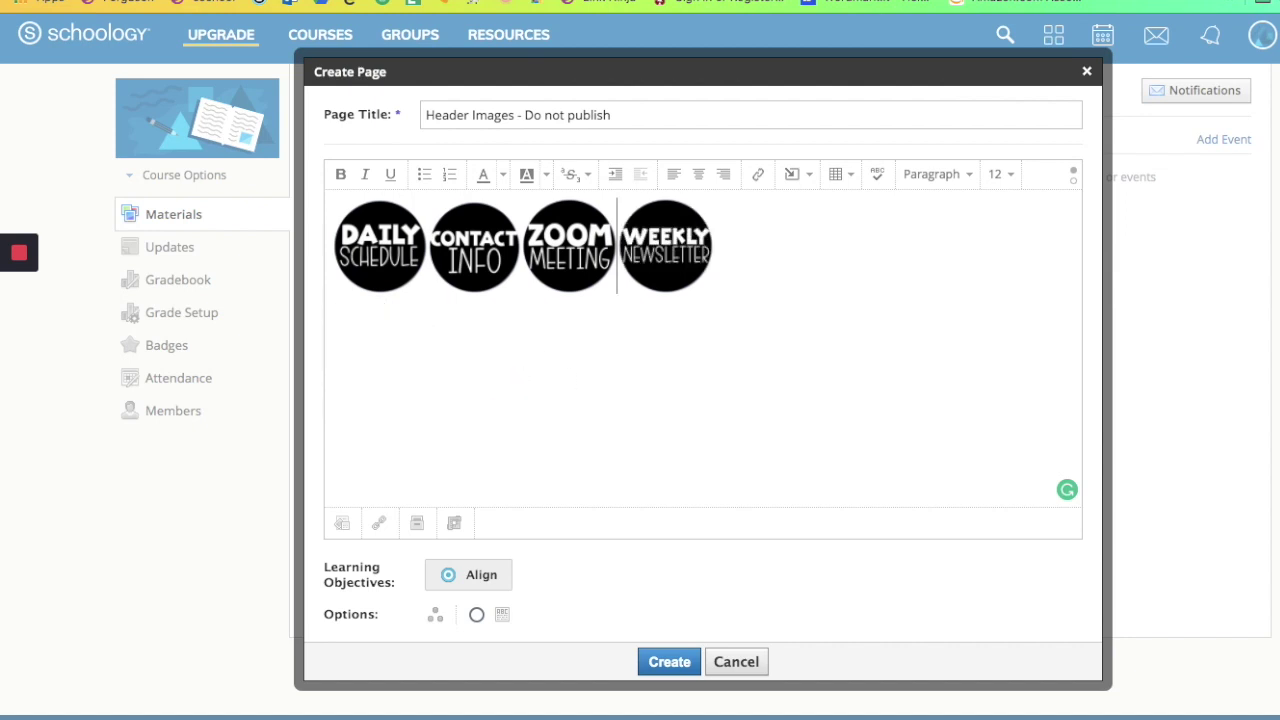
{"action": "left_click", "coordinate": [731, 252]}
{"action": "left_click", "coordinate": [381, 257]}
Open the link dialog for the Daily Schedule image and switch to Google Drive's My Drive.
{"action": "left_click", "coordinate": [762, 178]}
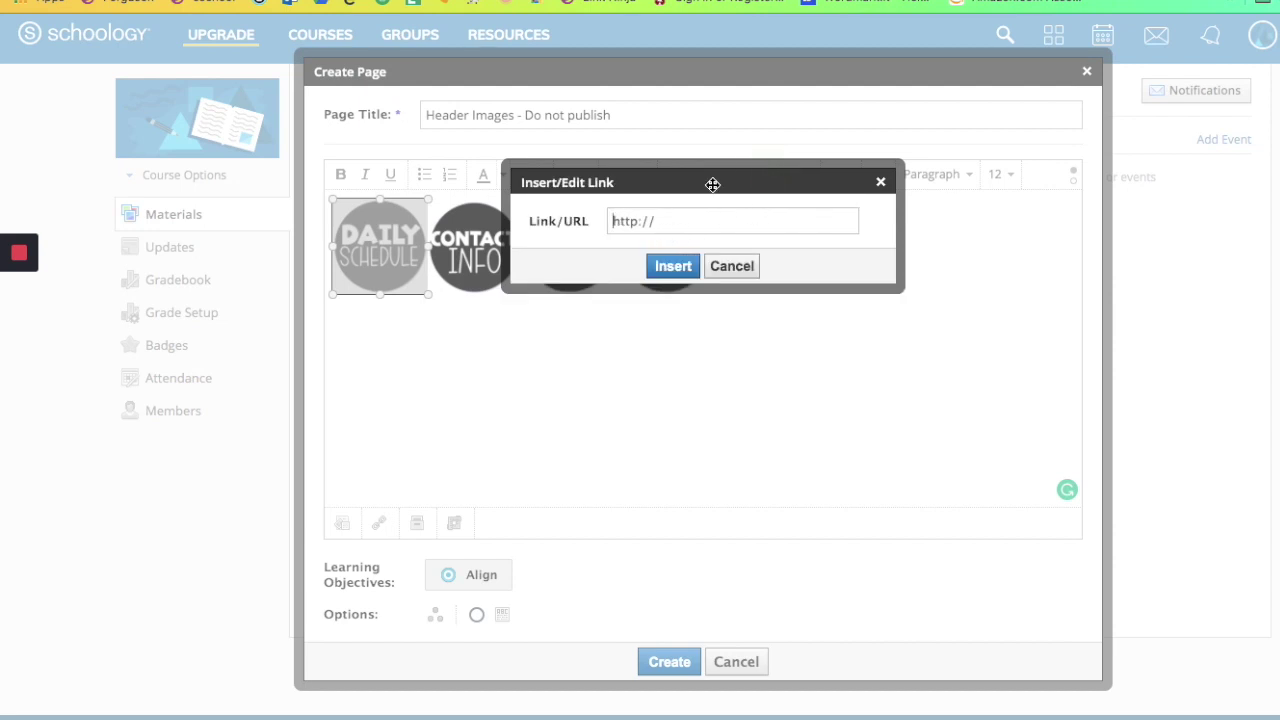
{"action": "left_click", "coordinate": [20, 251]}
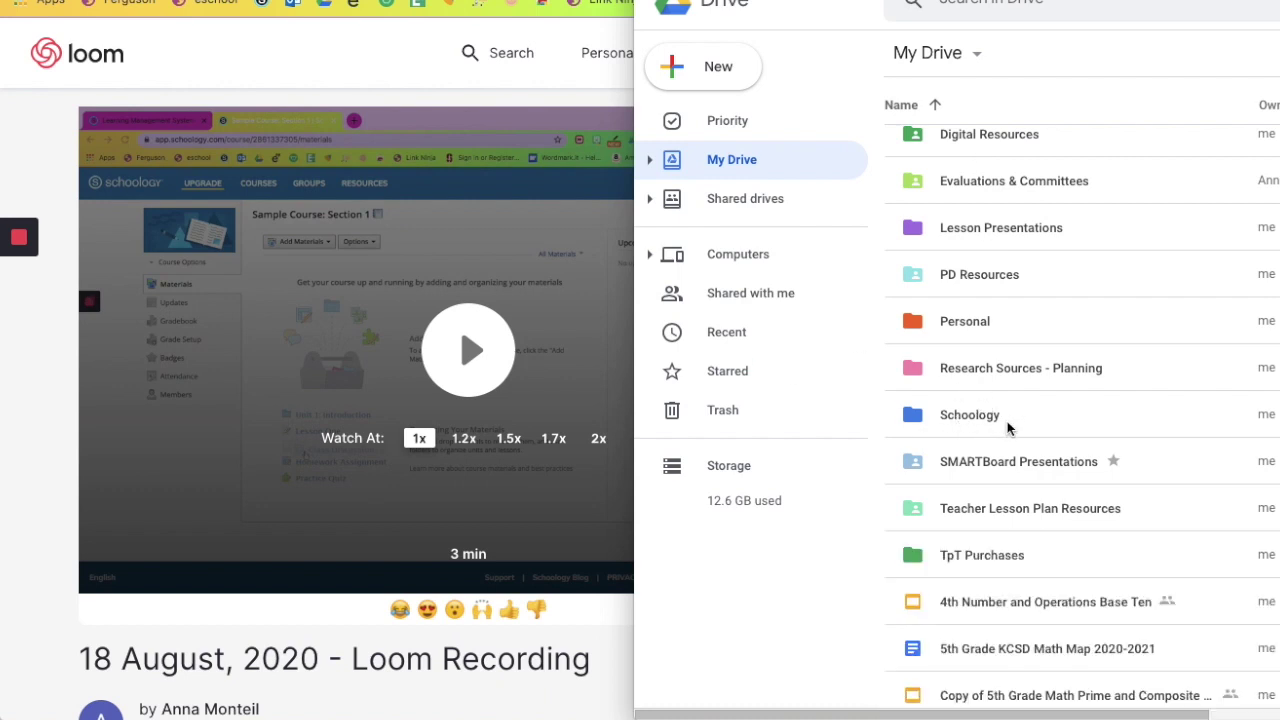
Copy the Weekly Newsletter slides' share link from Schoology > Linked to Schoology, then return to Schoology.
{"action": "double_click", "coordinate": [1042, 423]}
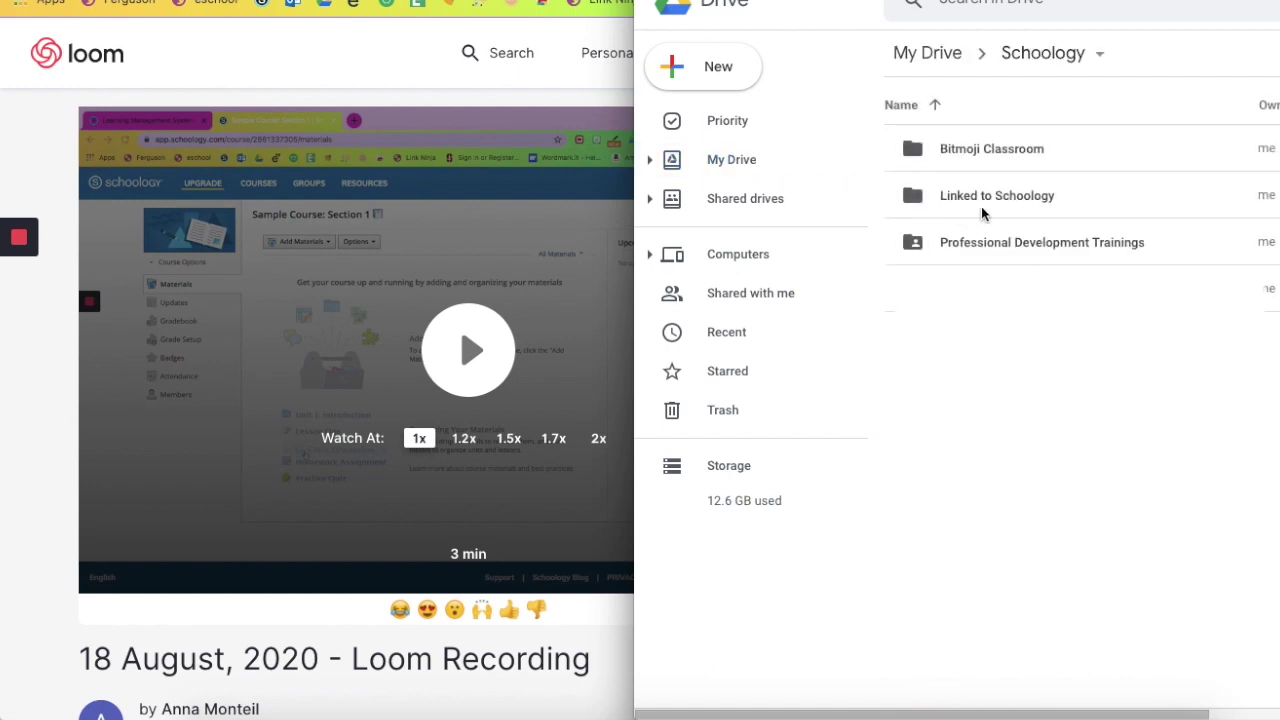
{"action": "left_click", "coordinate": [1072, 203]}
{"action": "double_click", "coordinate": [1072, 200]}
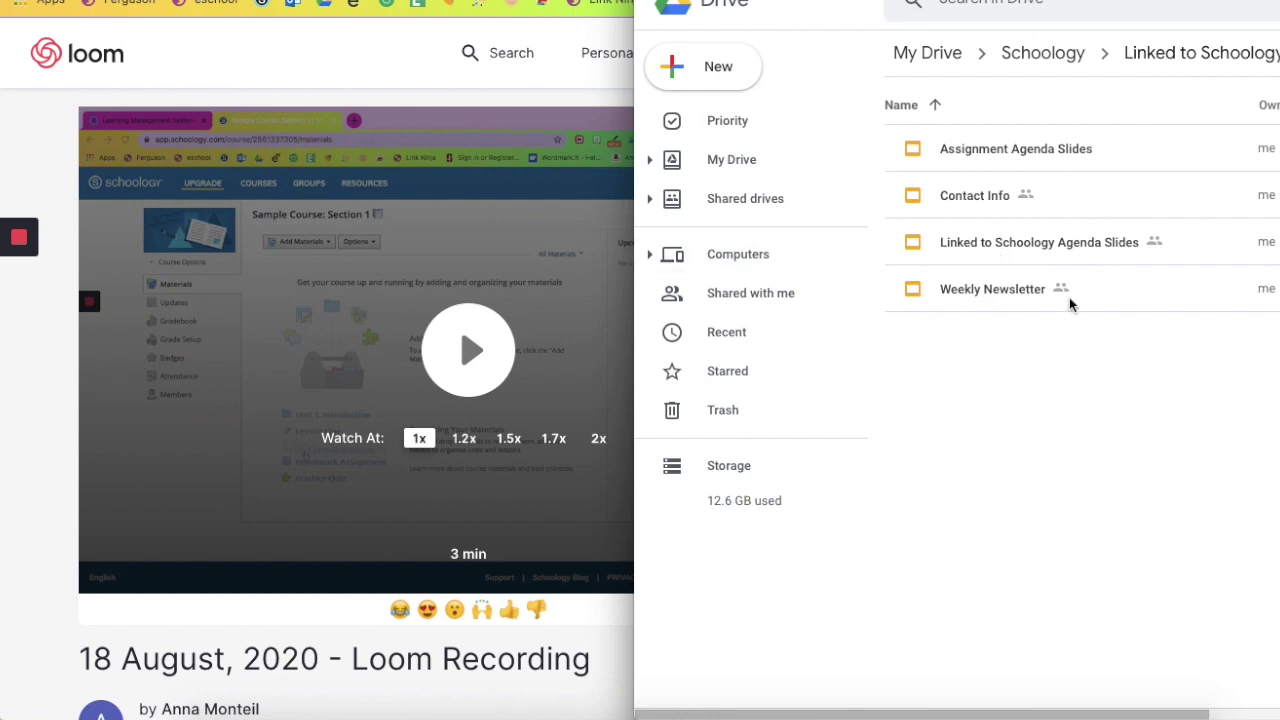
{"action": "left_click", "coordinate": [1093, 289]}
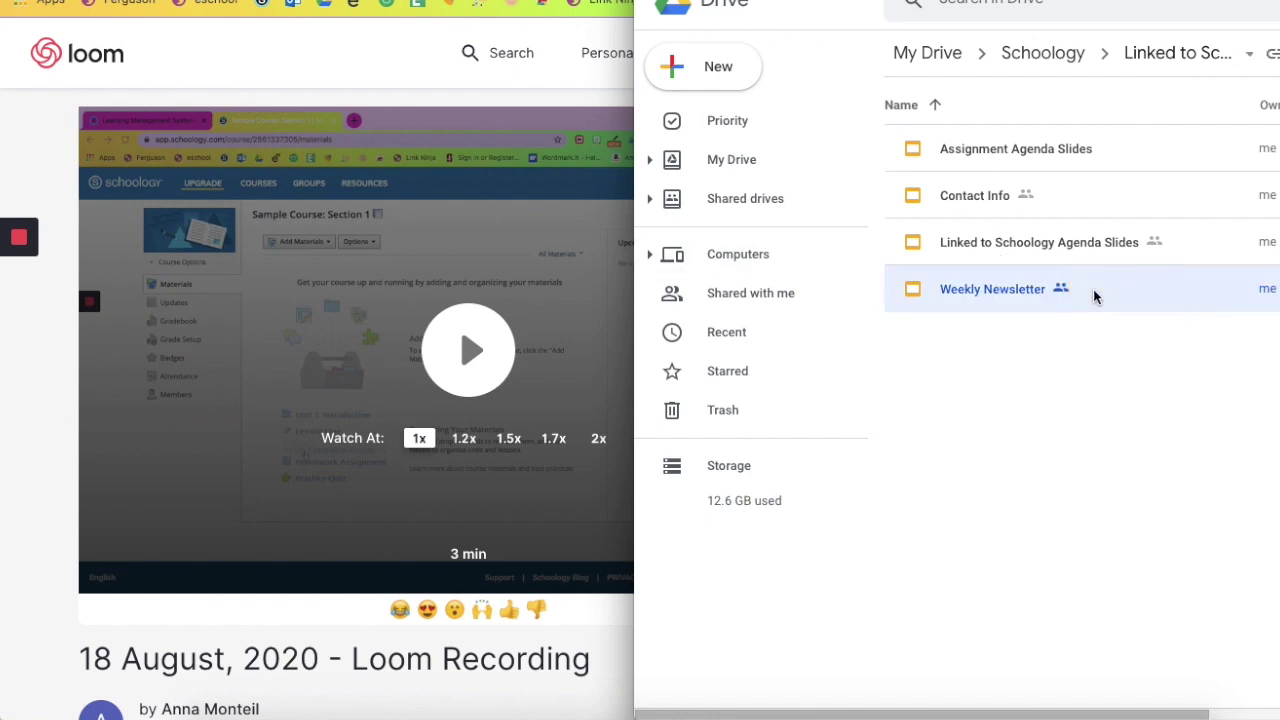
{"action": "left_click", "coordinate": [1273, 55]}
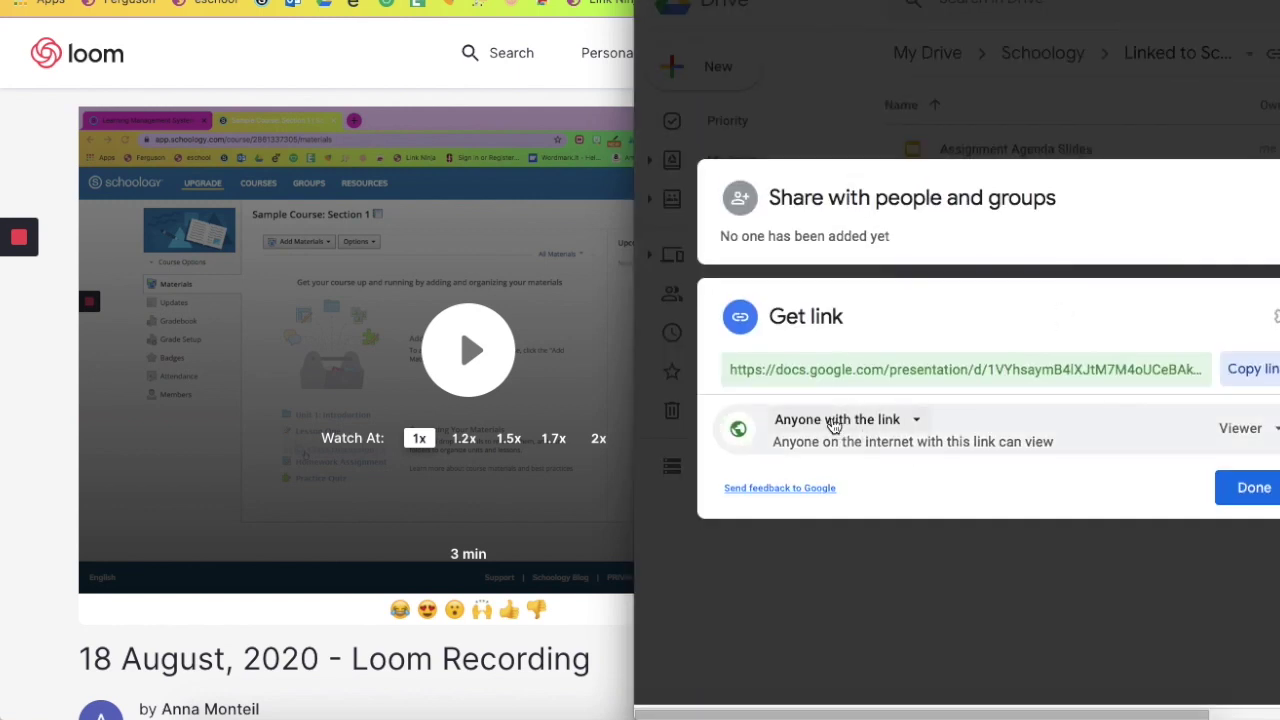
{"action": "left_click", "coordinate": [1255, 369]}
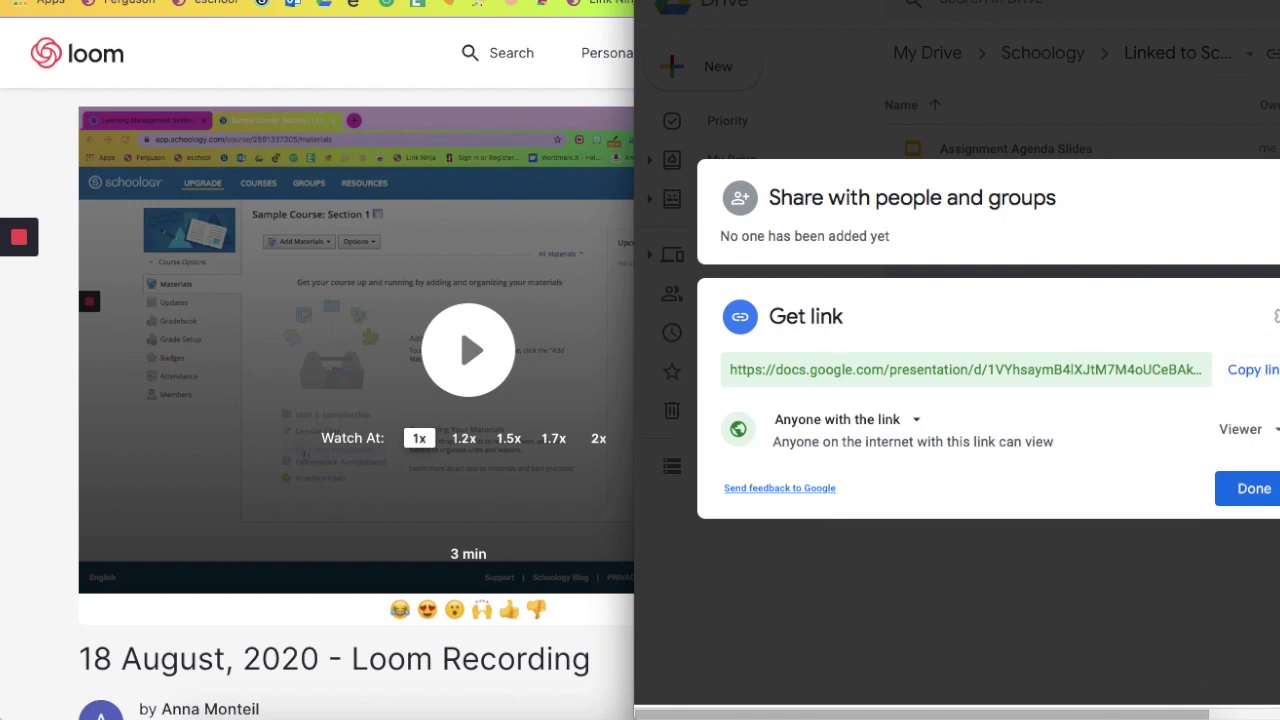
{"action": "key", "text": "alt+Tab"}
{"action": "key", "text": "ctrl+Tab"}
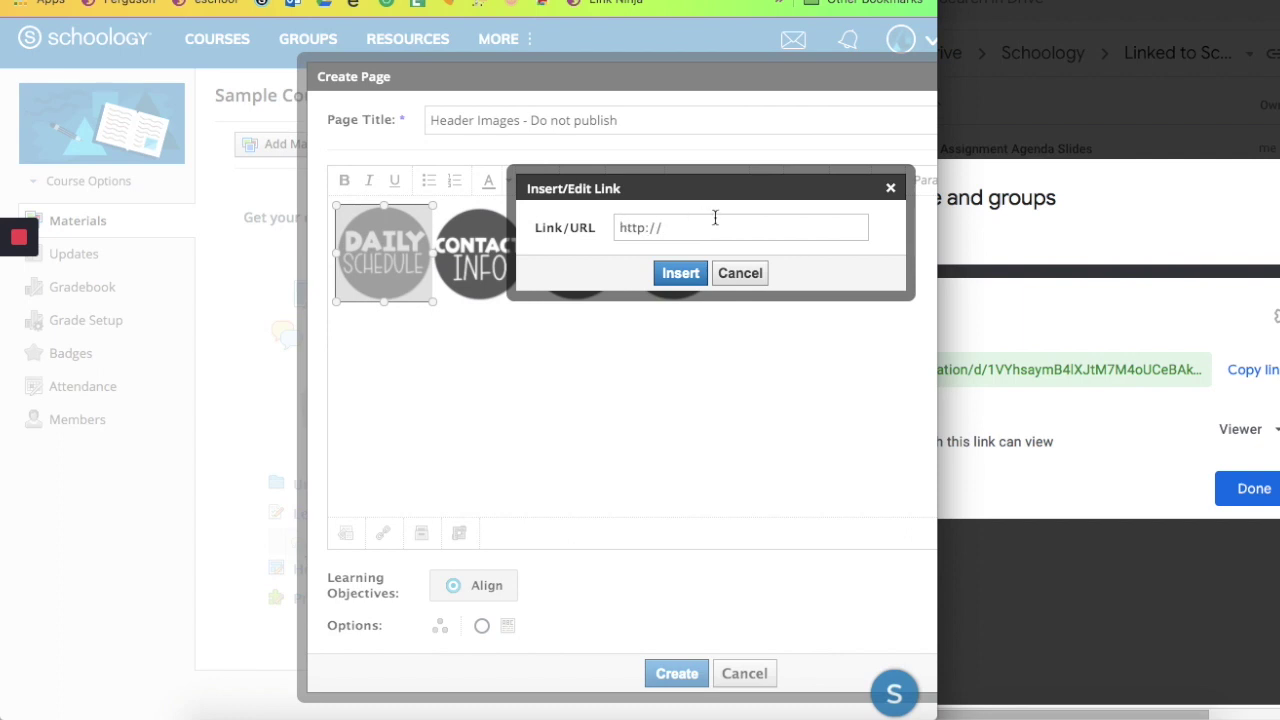
Link the Daily Schedule image to the pasted Slides URL, changing 'edit' to 'present'.
{"action": "key", "text": "ctrl+v"}
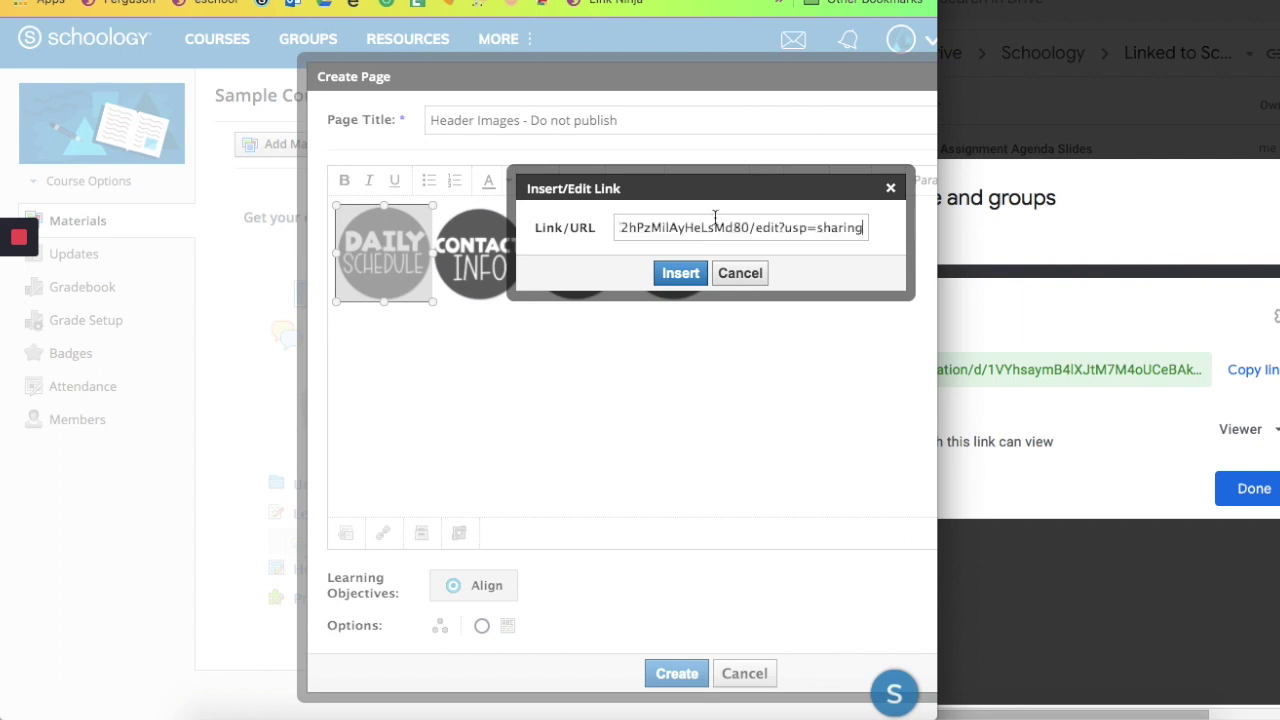
{"action": "double_click", "coordinate": [768, 228]}
{"action": "key", "text": "BackSpace"}
{"action": "type", "text": "present"}
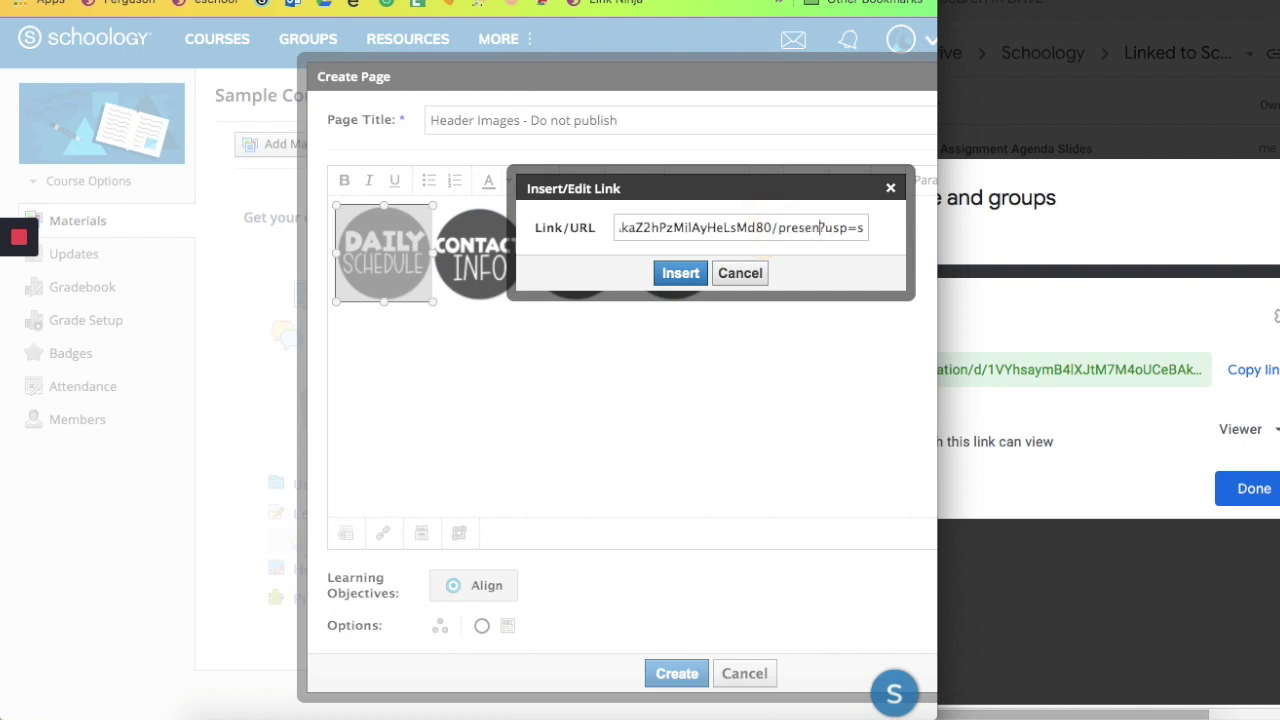
{"action": "left_click", "coordinate": [674, 274]}
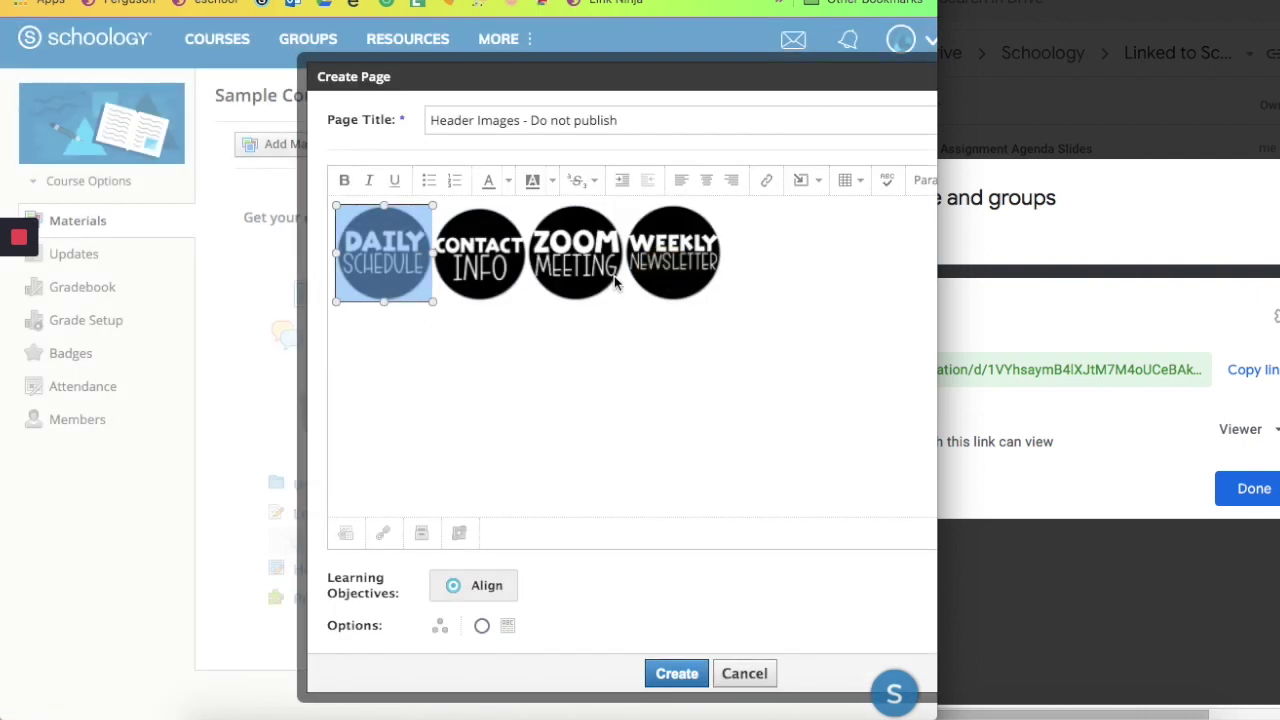
Select each of the four button images in turn to check them.
{"action": "left_click", "coordinate": [482, 255]}
{"action": "left_click", "coordinate": [617, 265]}
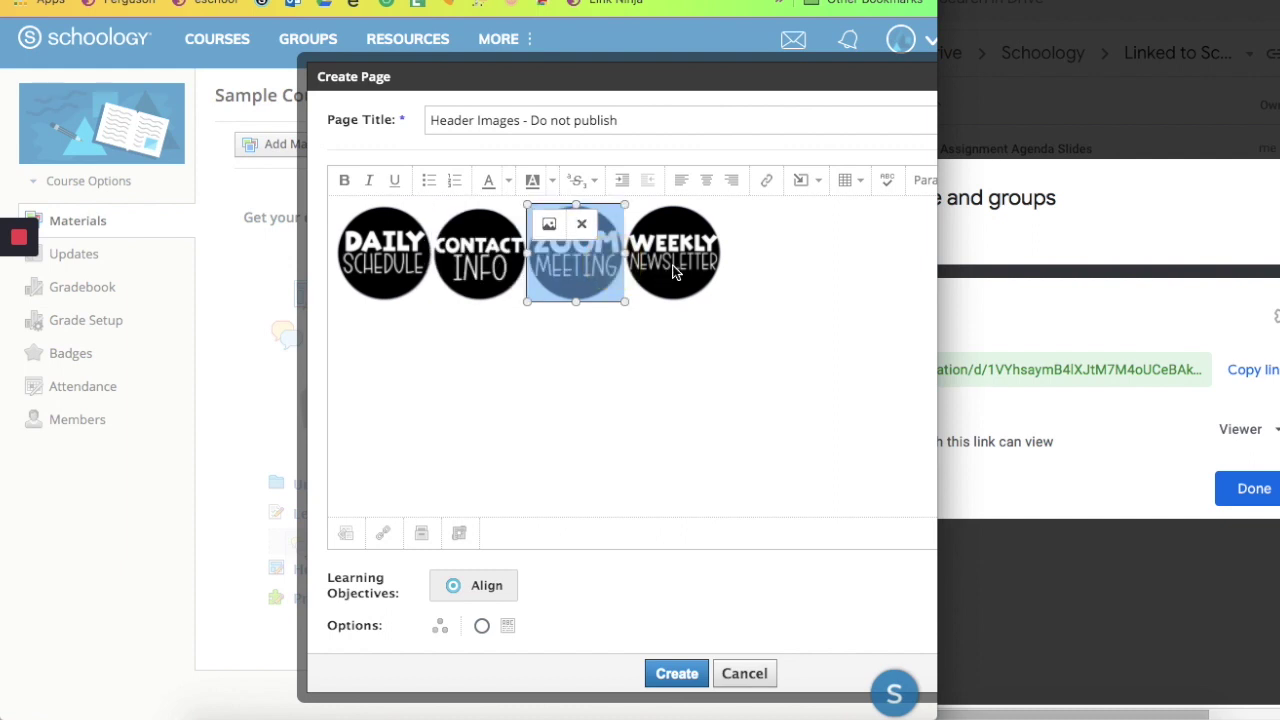
{"action": "left_click", "coordinate": [676, 270]}
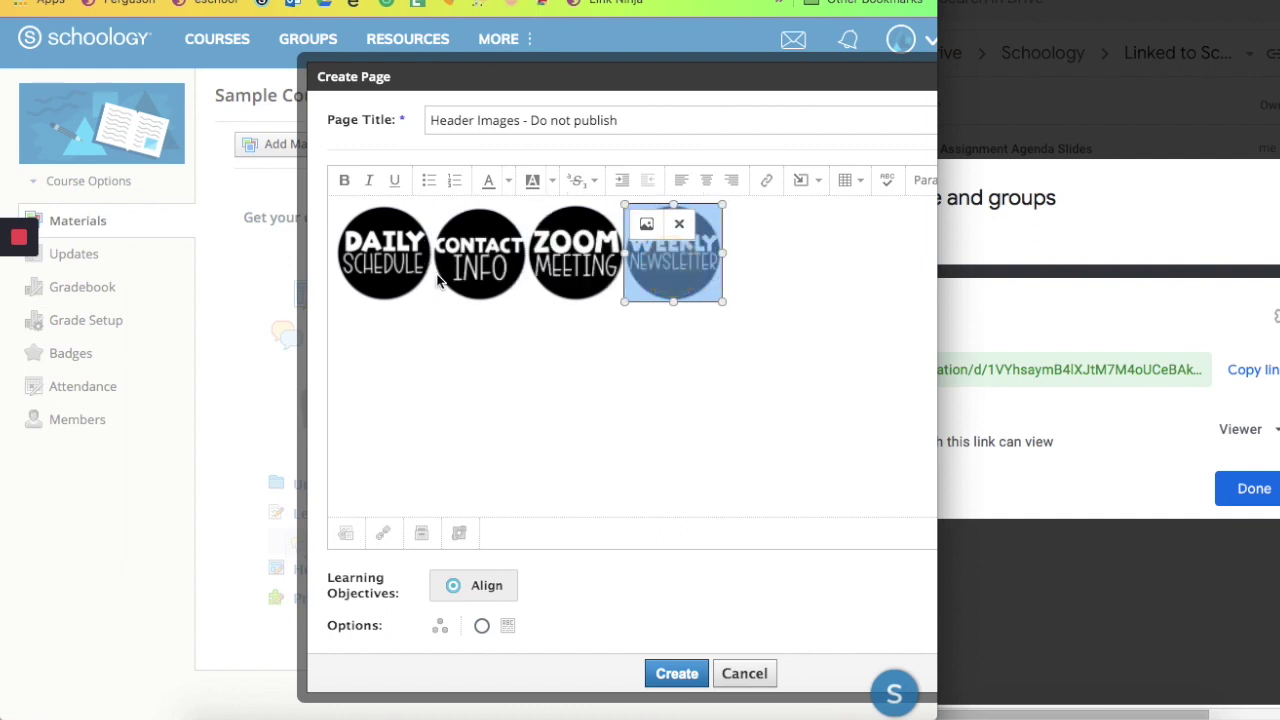
{"action": "left_click", "coordinate": [703, 382]}
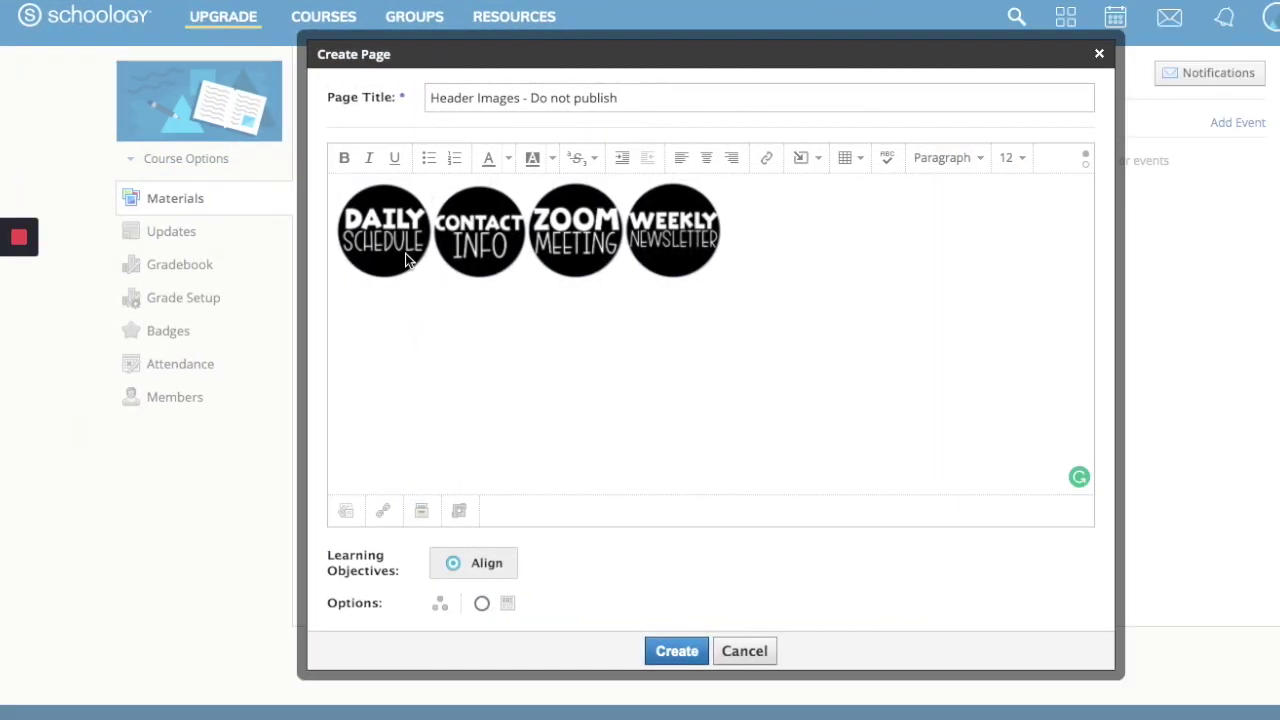
{"action": "left_click", "coordinate": [403, 258]}
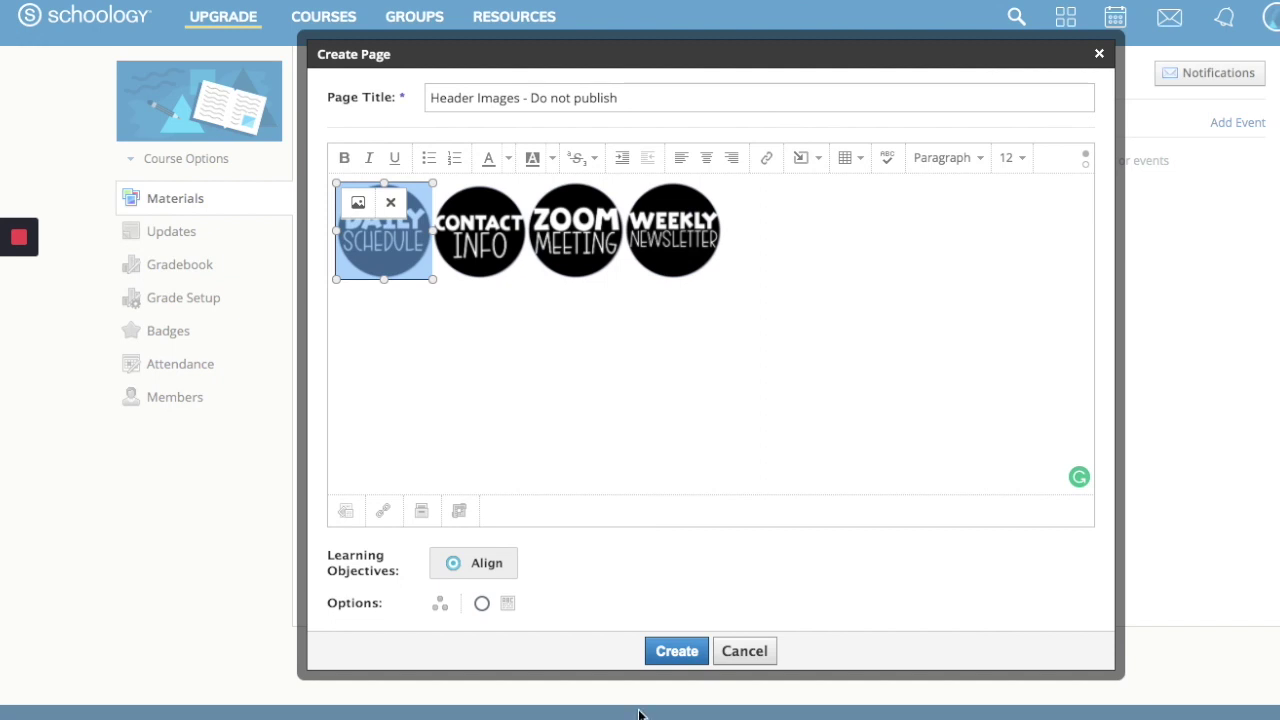
Copy all four button images and save the 'Header Images - Do not publish' page.
{"action": "left_click", "coordinate": [761, 279]}
{"action": "left_click_drag", "start_coordinate": [761, 279], "coordinate": [353, 272]}
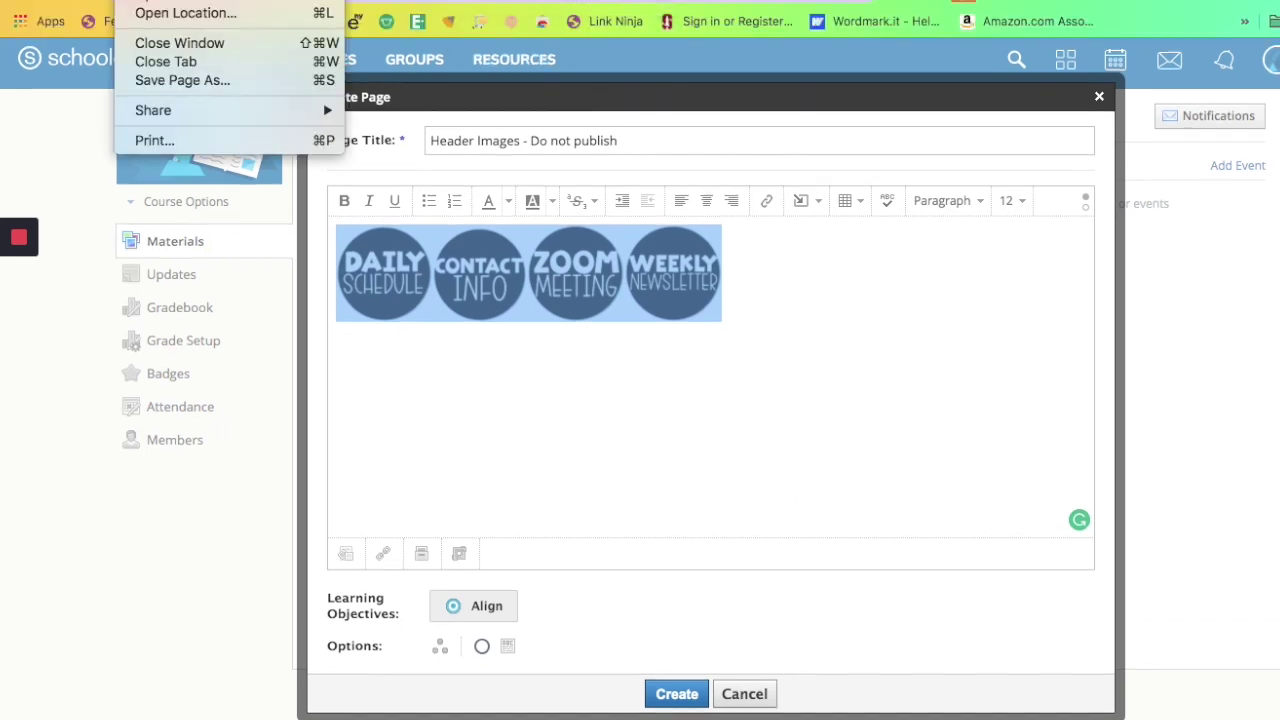
{"action": "left_click", "coordinate": [211, 4]}
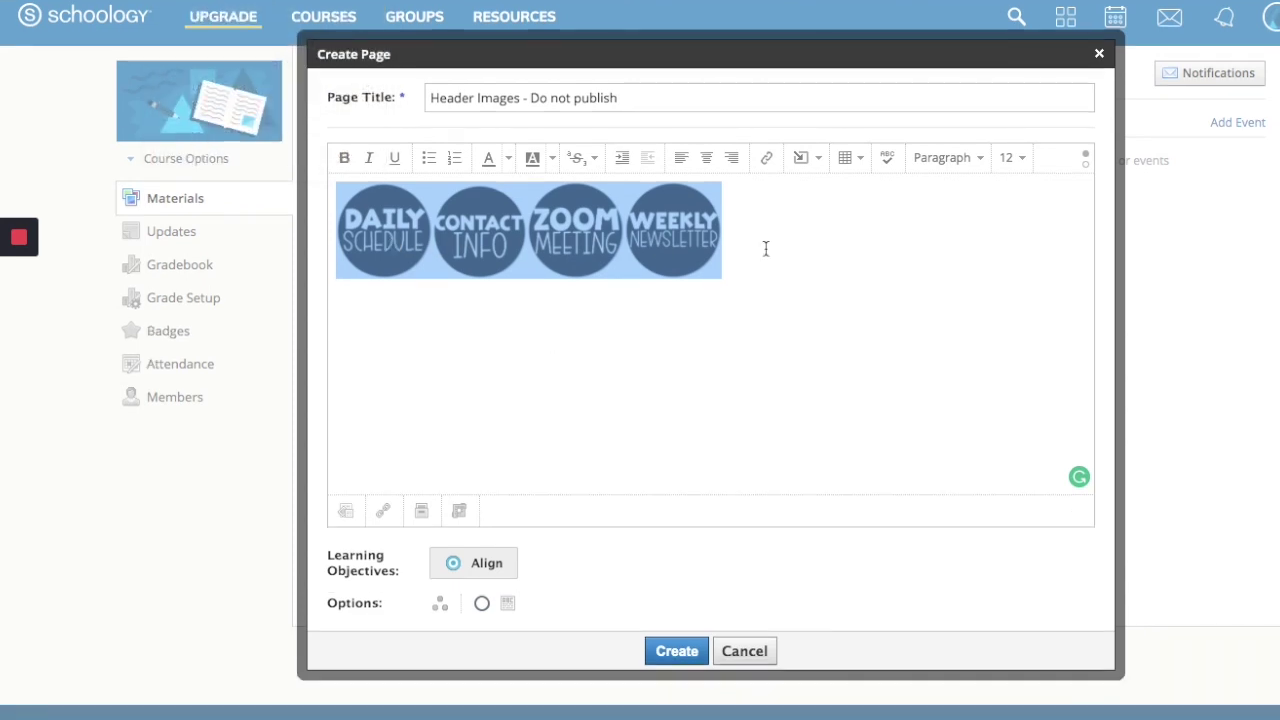
{"action": "left_click", "coordinate": [694, 655]}
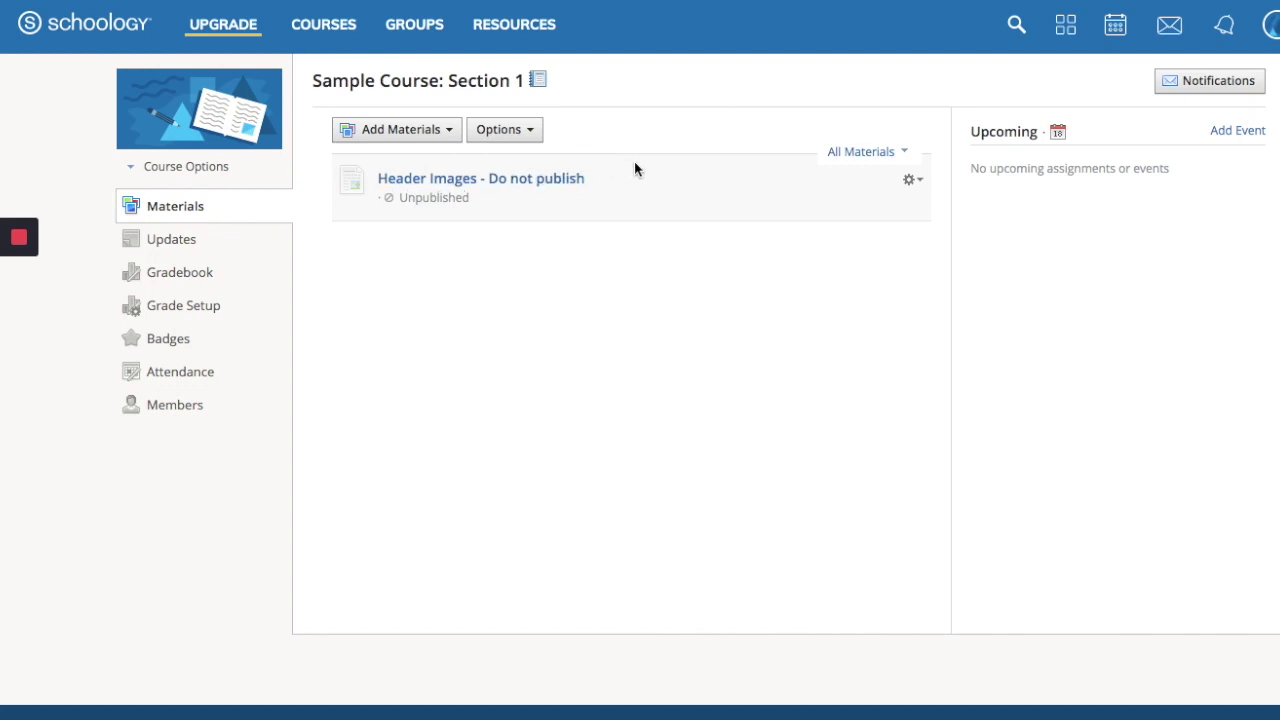
Paste the four button images into a new course update and post it as an announcement.
{"action": "left_click", "coordinate": [181, 245]}
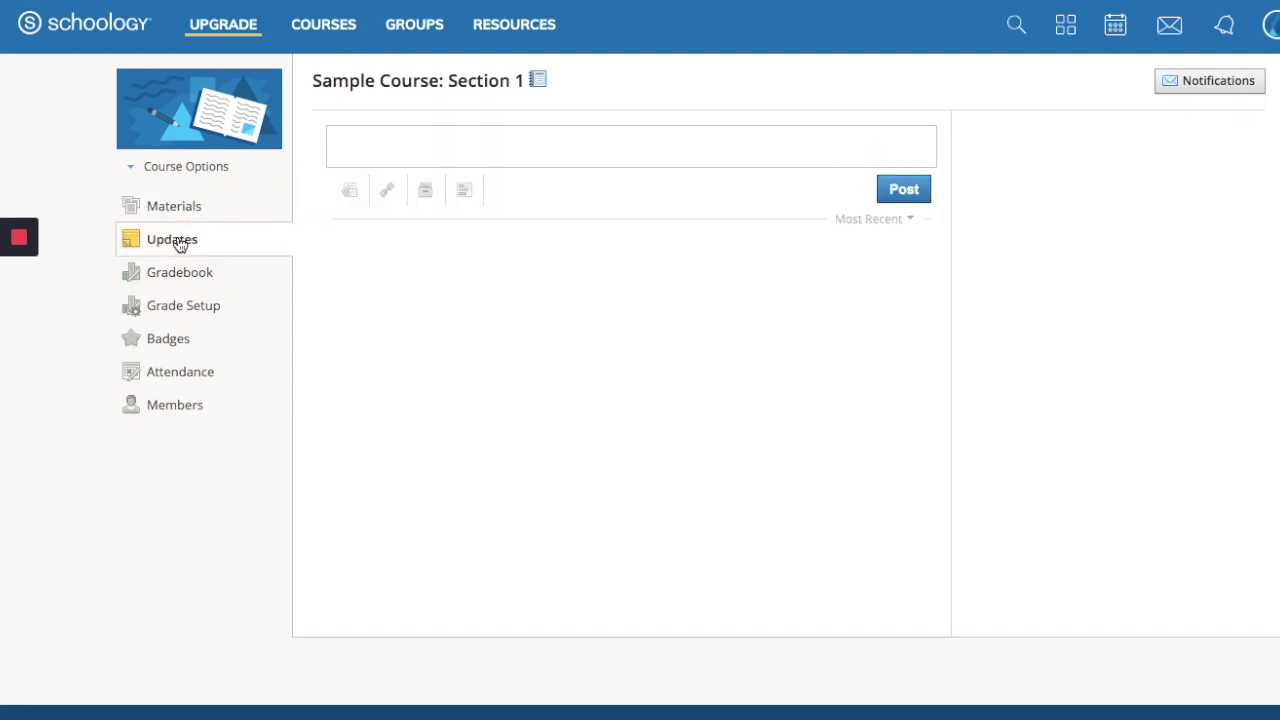
{"action": "left_click", "coordinate": [407, 147]}
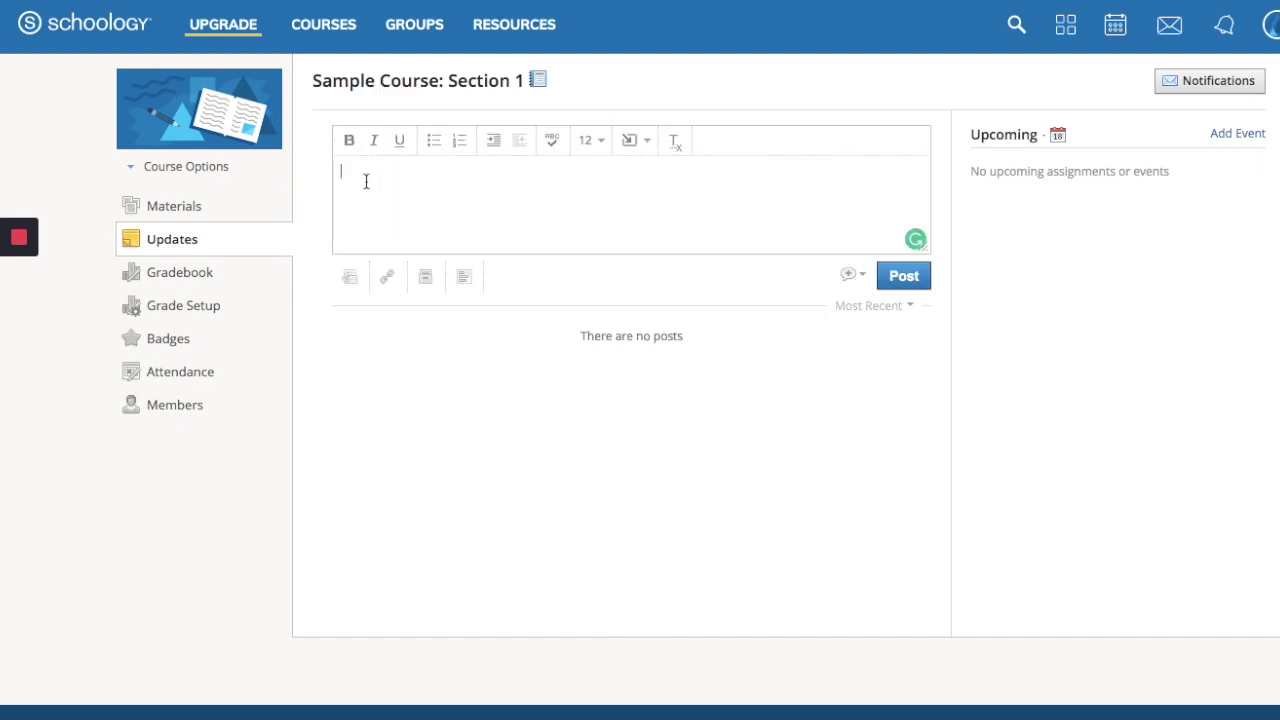
{"action": "key", "text": "ctrl+v"}
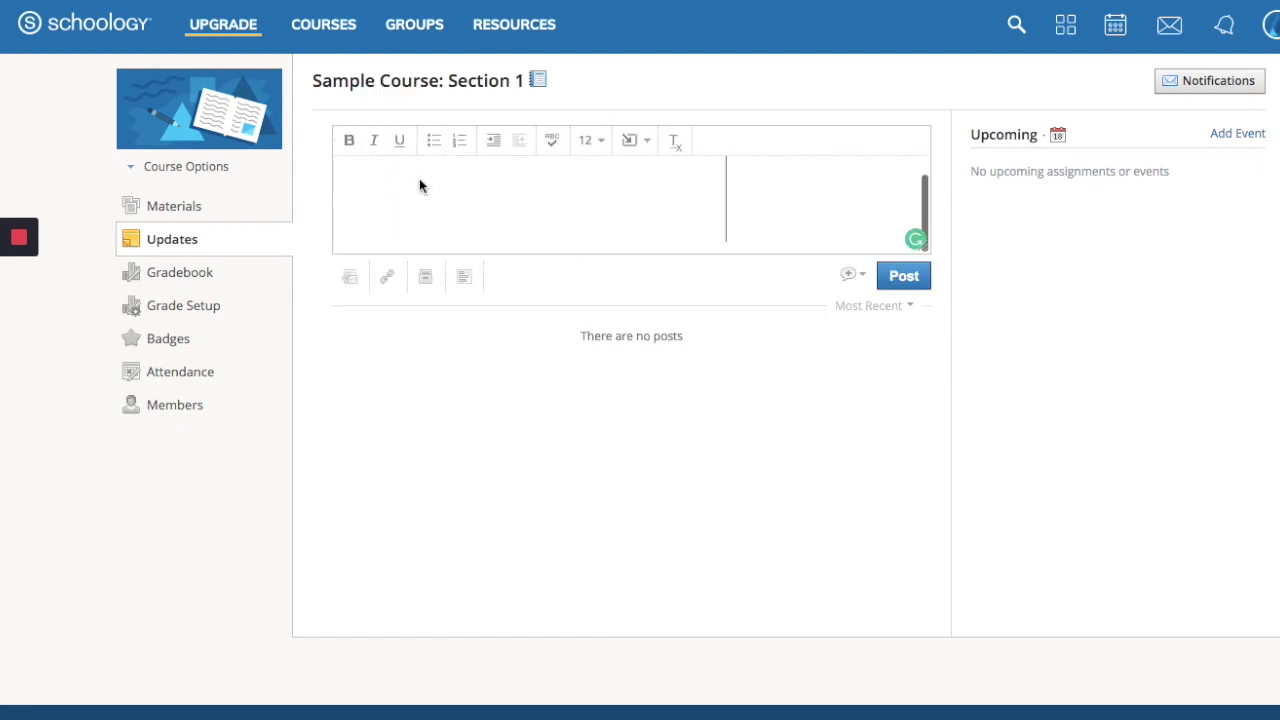
{"action": "left_click", "coordinate": [858, 280]}
{"action": "left_click", "coordinate": [854, 309]}
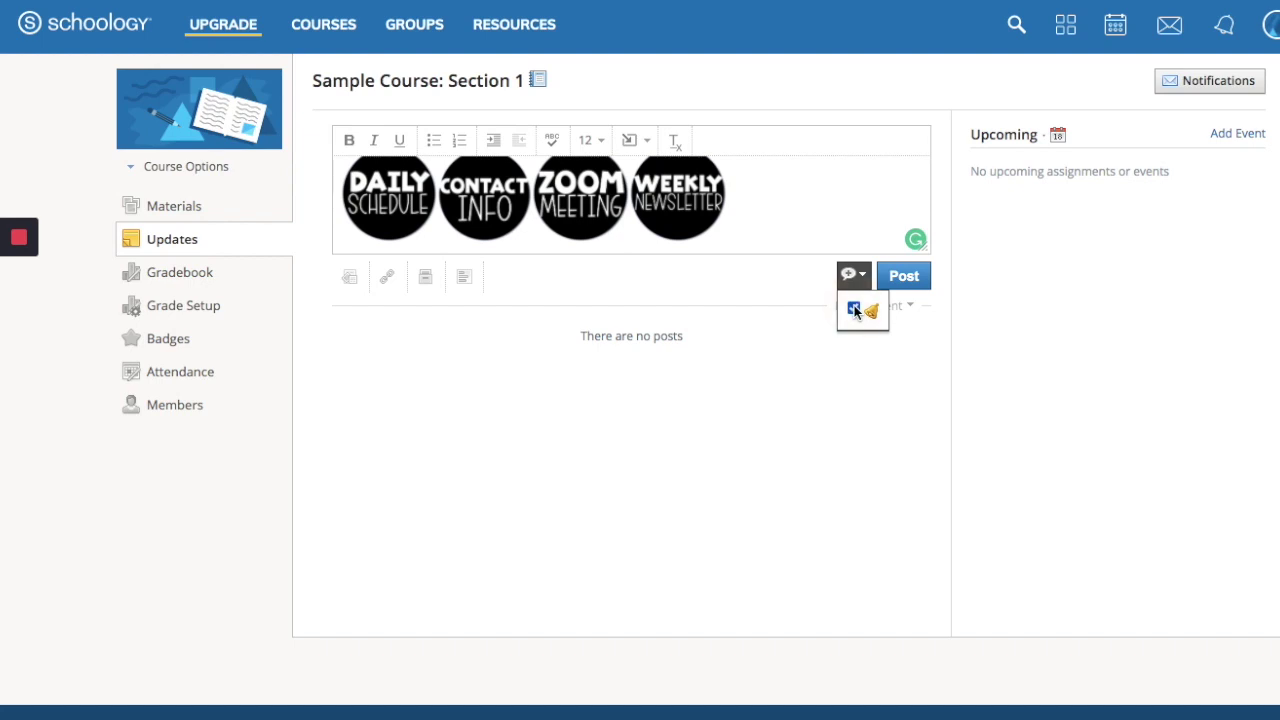
{"action": "left_click", "coordinate": [905, 280]}
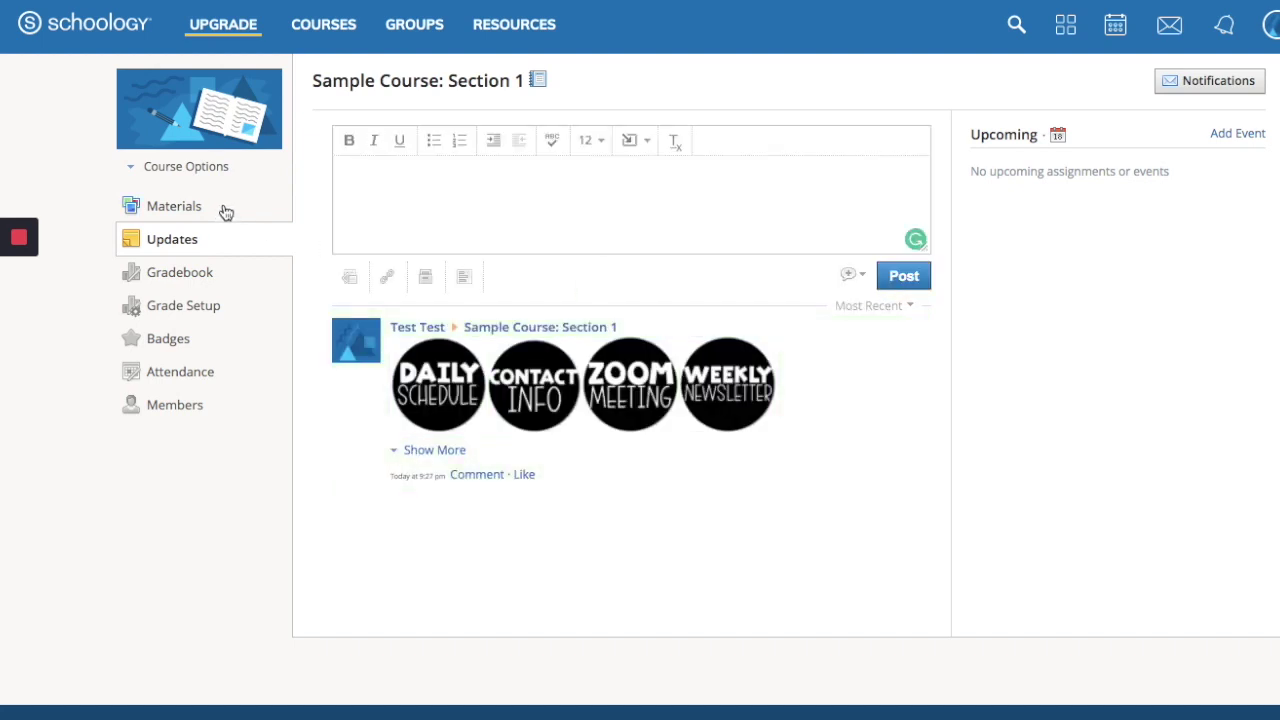
From Materials, open a button's linked slides and page forward two slides, then back two.
{"action": "left_click", "coordinate": [186, 209]}
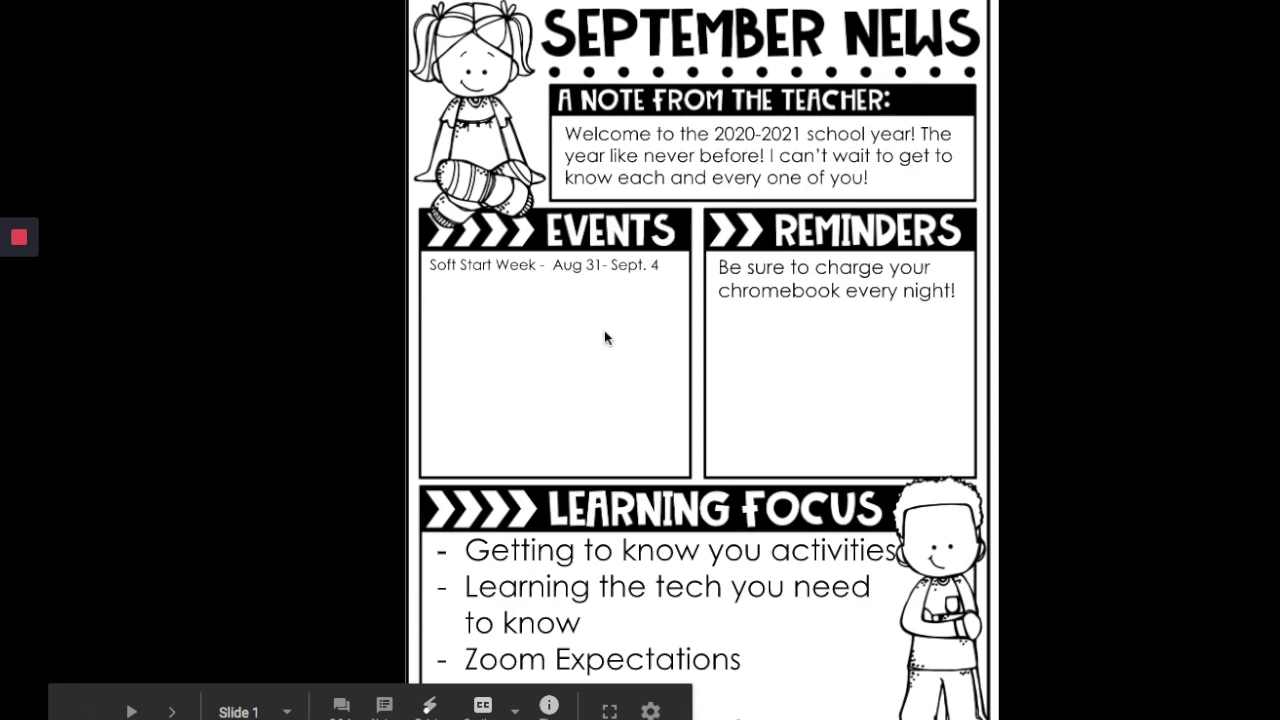
{"action": "left_click", "coordinate": [603, 332]}
{"action": "left_click", "coordinate": [603, 332]}
{"action": "key", "text": "Left"}
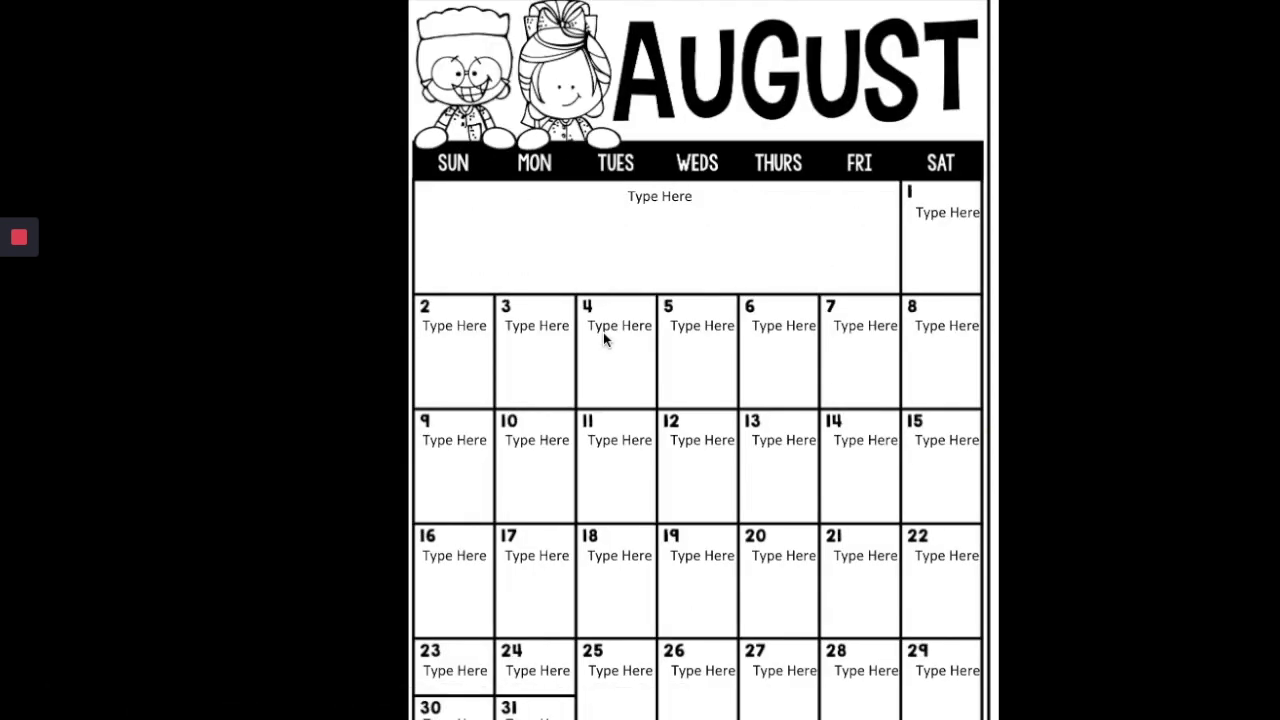
{"action": "key", "text": "Left"}
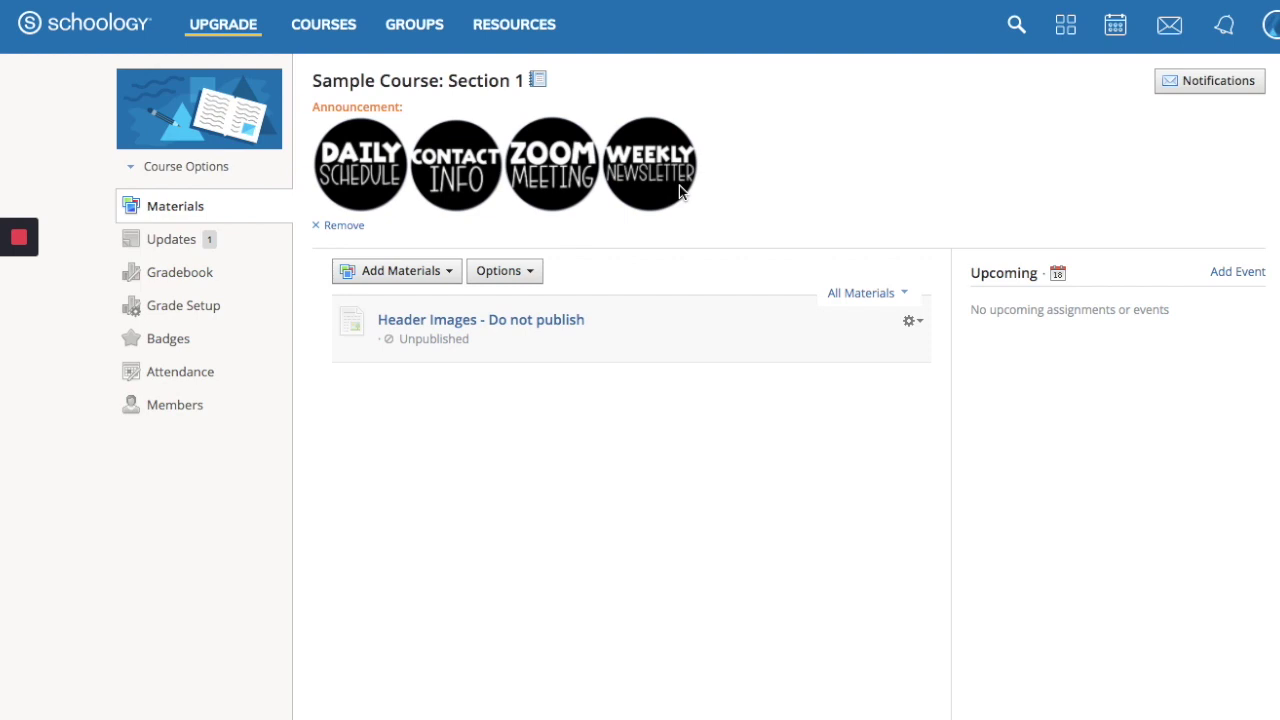
Open 'Header Images - Do not publish' from Materials and scroll over its four buttons.
{"action": "left_click", "coordinate": [520, 323]}
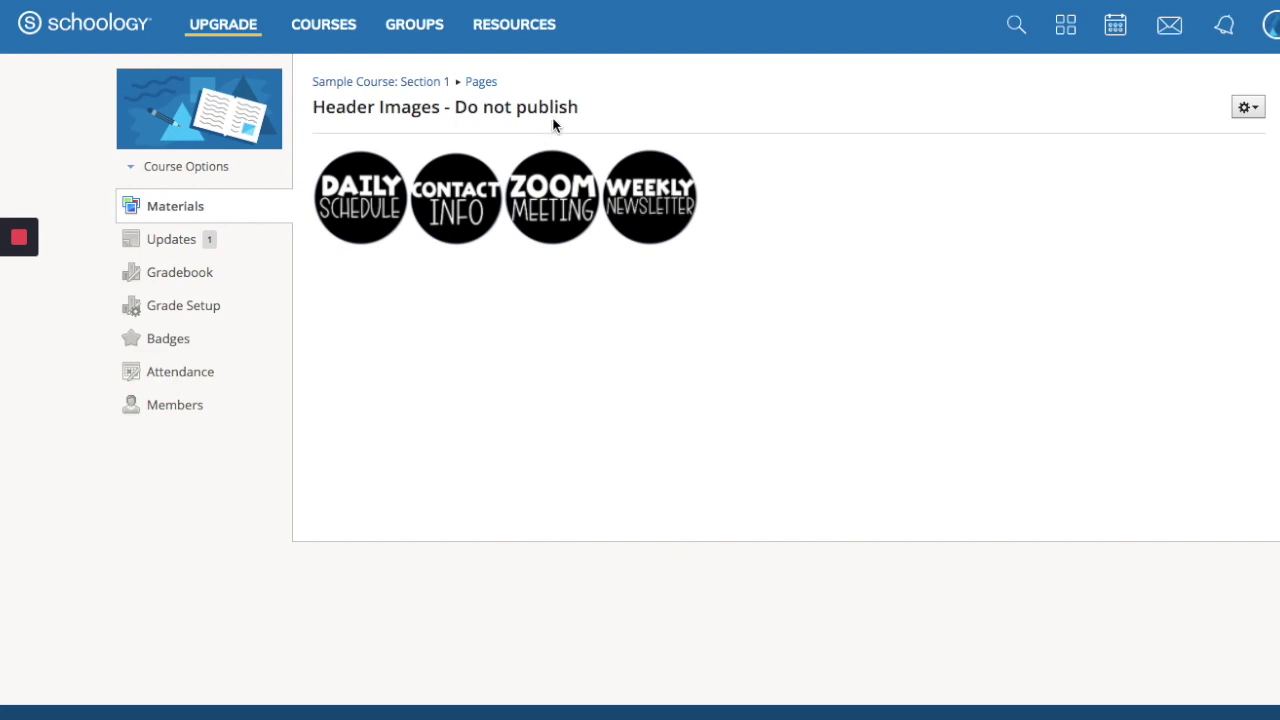
{"action": "scroll", "coordinate": [568, 342], "scroll_direction": "down", "scroll_amount": 1}
{"action": "scroll", "coordinate": [568, 342], "scroll_direction": "up", "scroll_amount": 1}
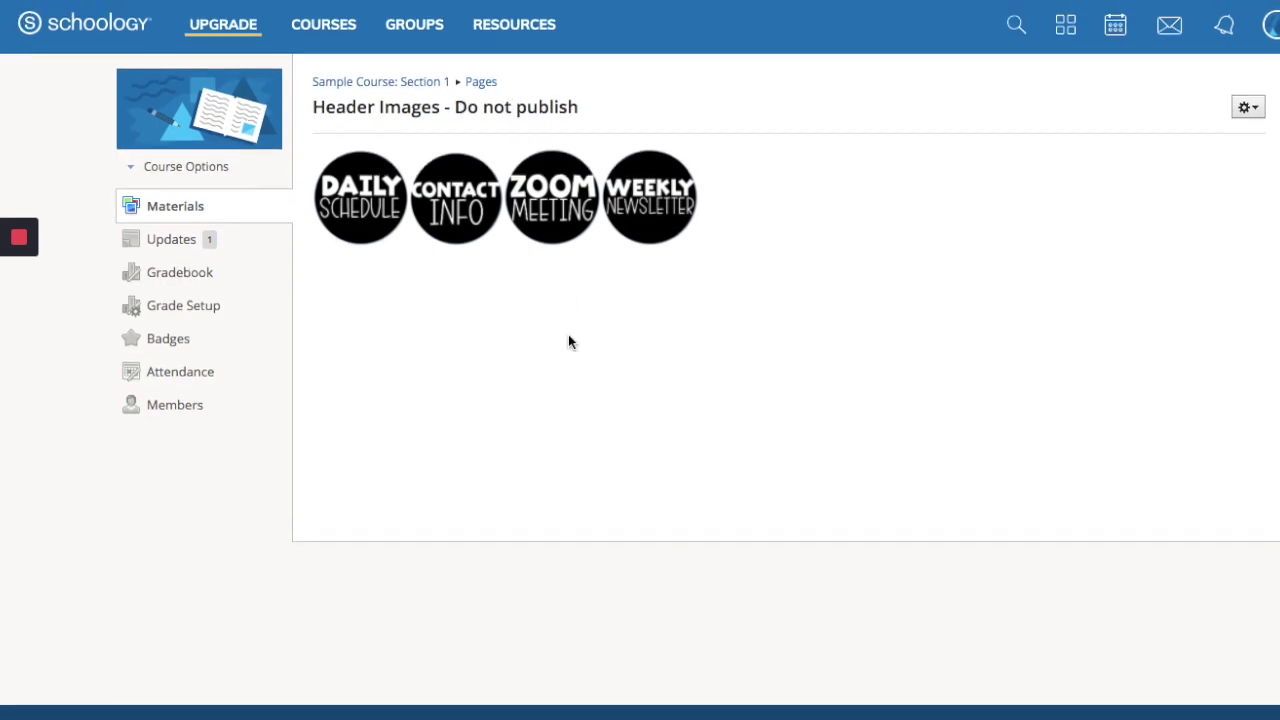